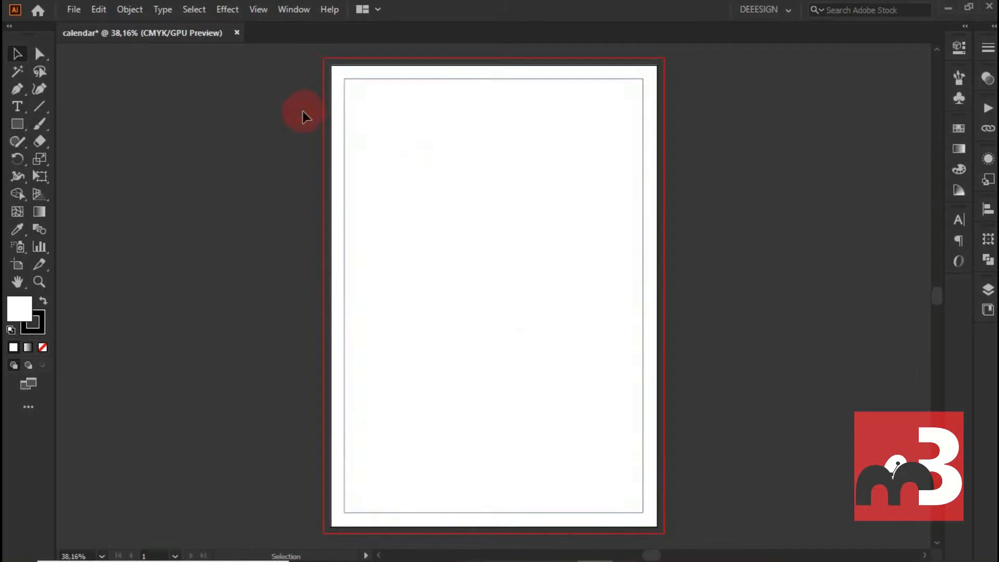
- Convert the margin rectangle inside the page into guides
click(408, 151)
right_click(461, 167)
click(532, 375)
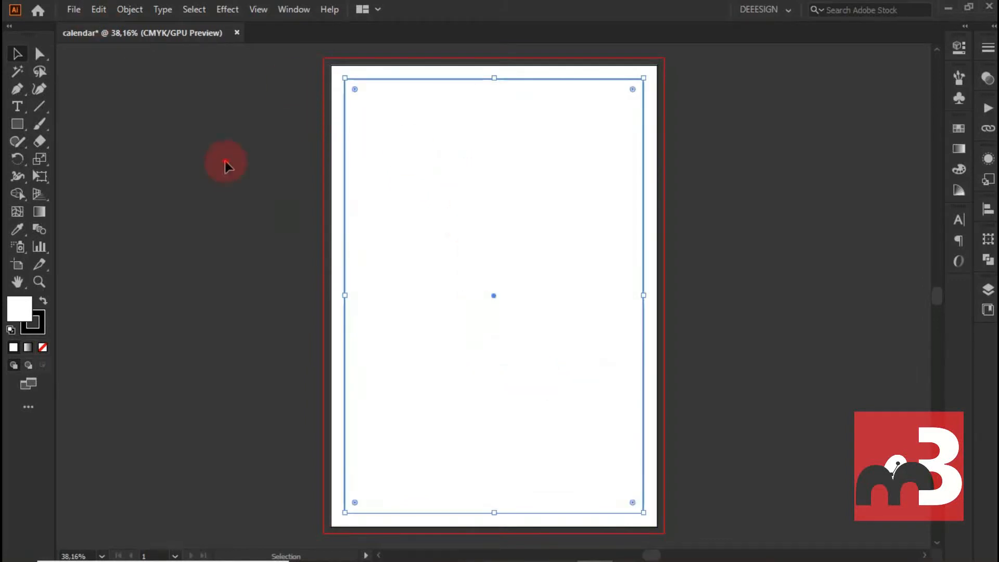
- Draw a white rectangle covering the page's full bleed area and lock all the artwork
click(17, 122)
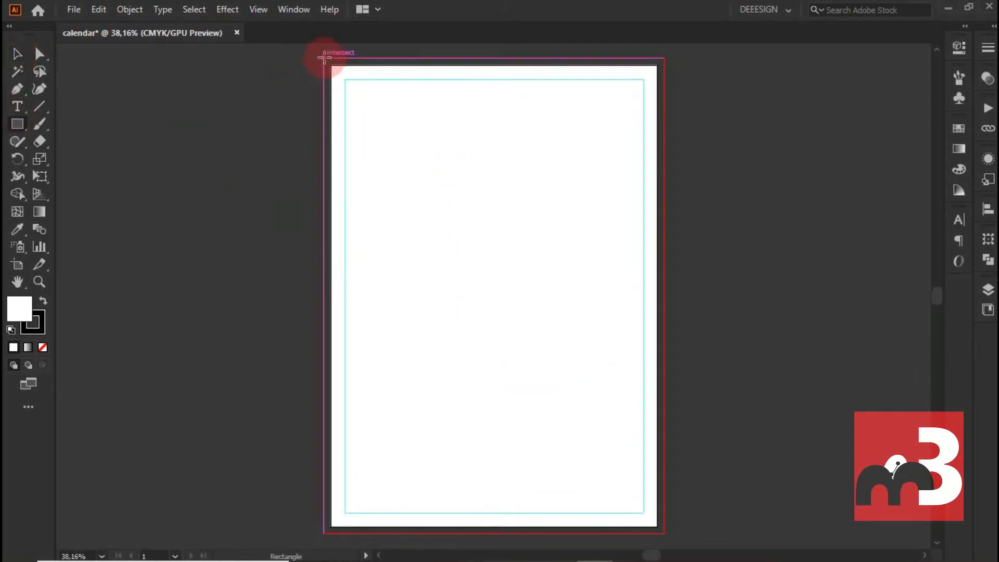
drag(324, 58, 665, 534)
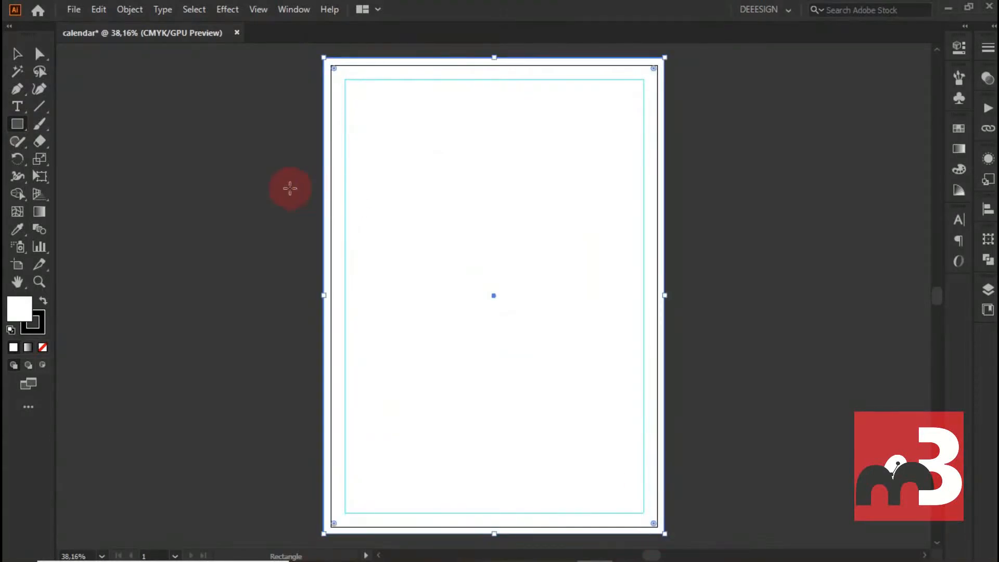
click(14, 54)
drag(268, 168, 775, 259)
click(130, 10)
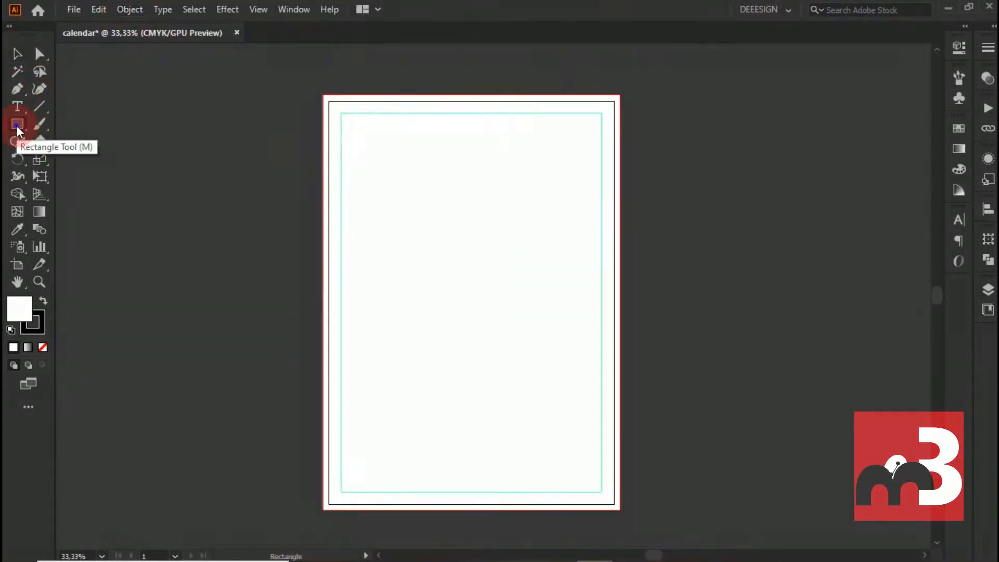
- Create a 6-sided polygon with a 0,6944 in radius, plus a much larger hexagon over the page's upper part
mouse_move(17, 126)
mouse_down()
mouse_move(62, 139)
mouse_move(78, 176)
mouse_up()
click(390, 187)
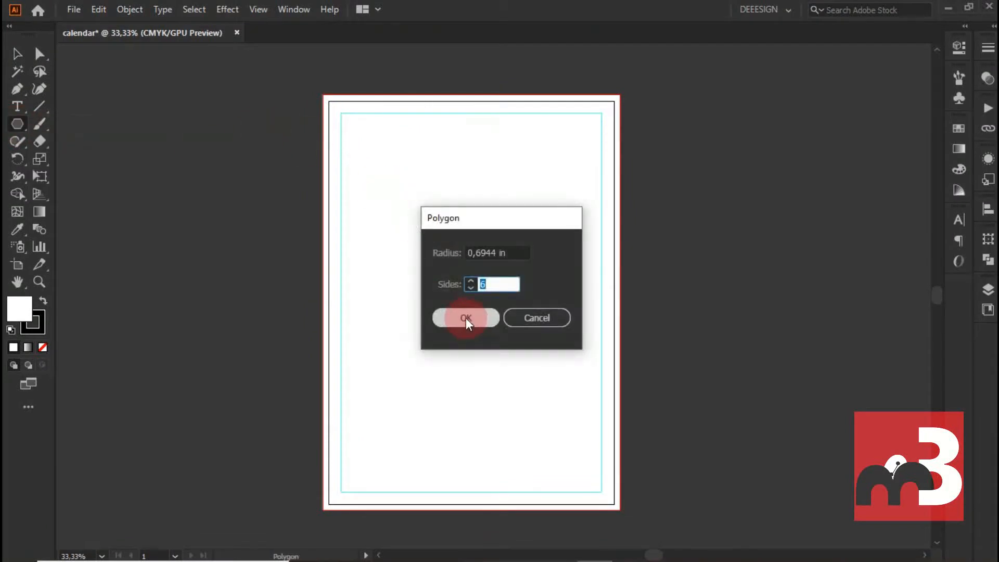
click(458, 317)
drag(406, 205, 514, 298)
key(v)
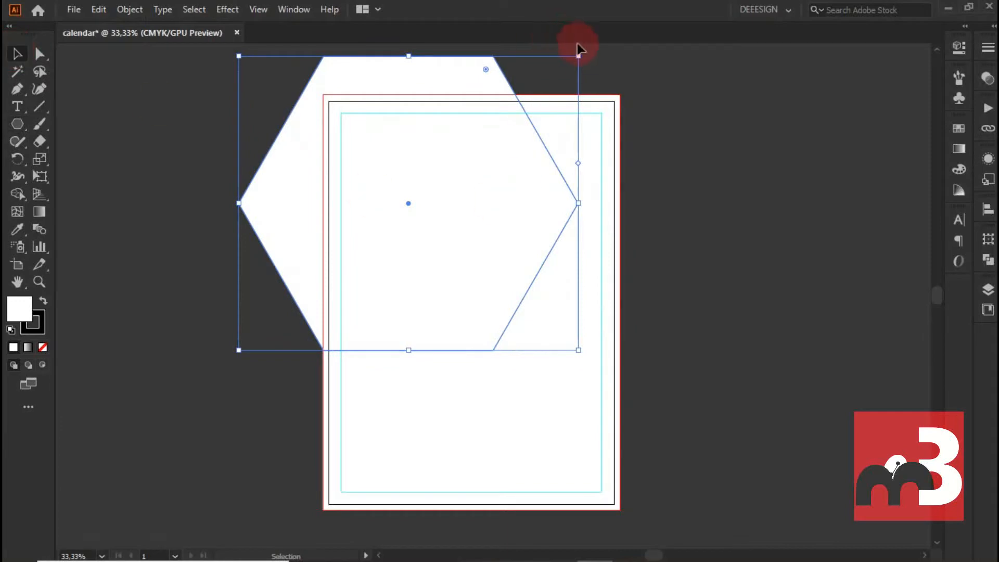
- Rotate the large hexagon so a corner points down, enlarge it to about 15,13 × 17,47 in and shift it up over the page
drag(586, 49, 523, 255)
drag(409, 213, 423, 194)
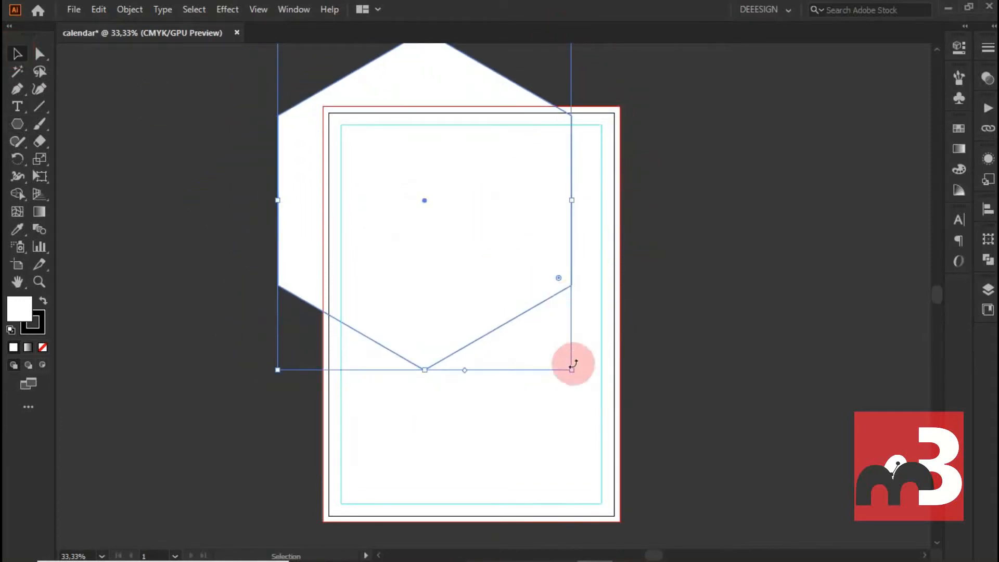
drag(583, 374, 670, 461)
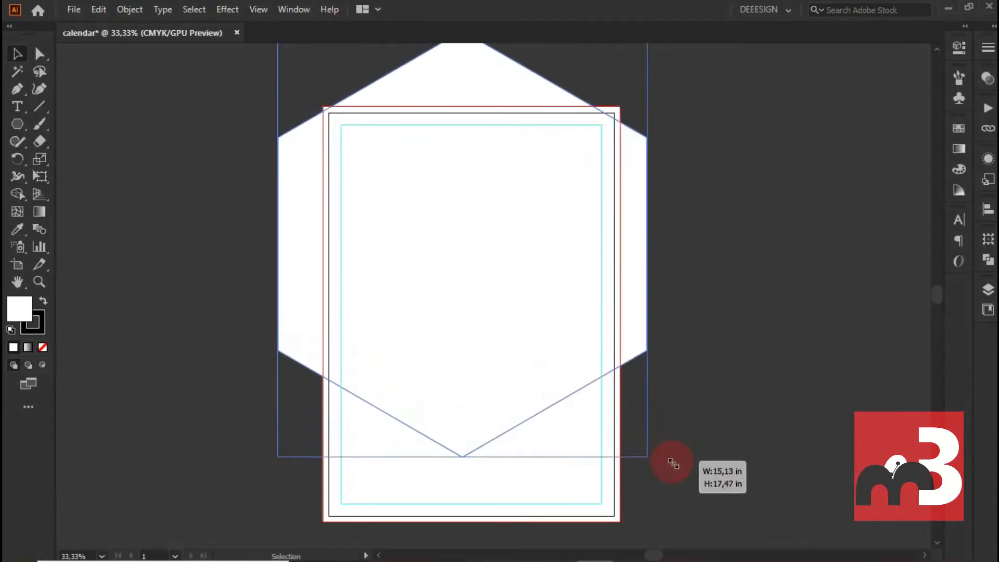
drag(553, 361, 484, 224)
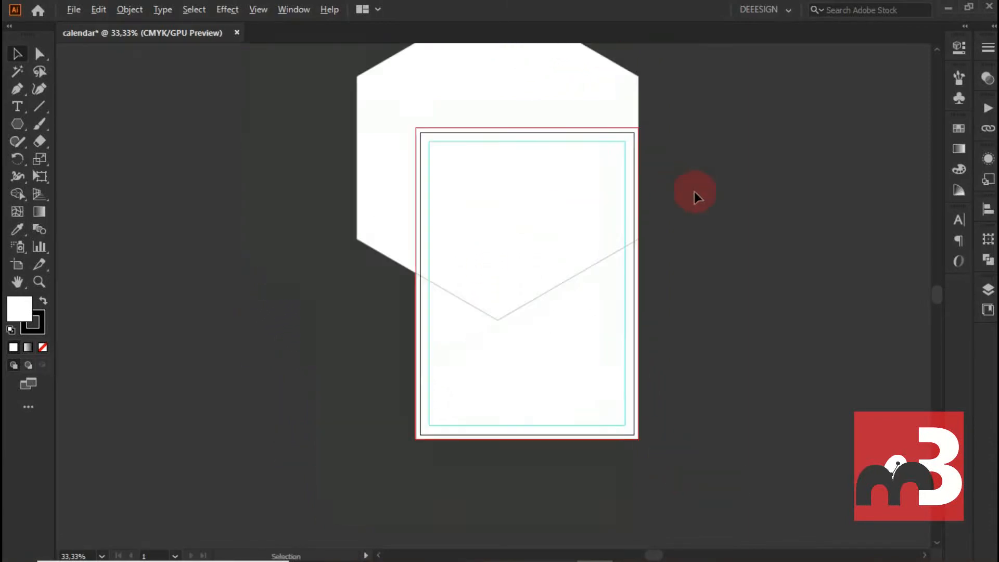
- Unlock all objects and remove the hexagon area outside the bleed rectangle with Shape Builder
click(129, 10)
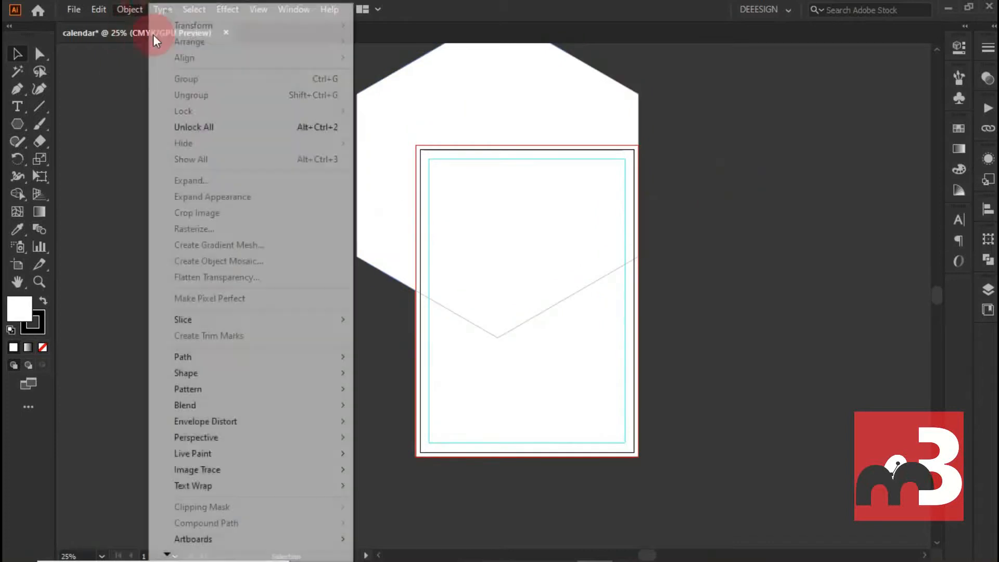
click(227, 132)
drag(229, 197, 792, 398)
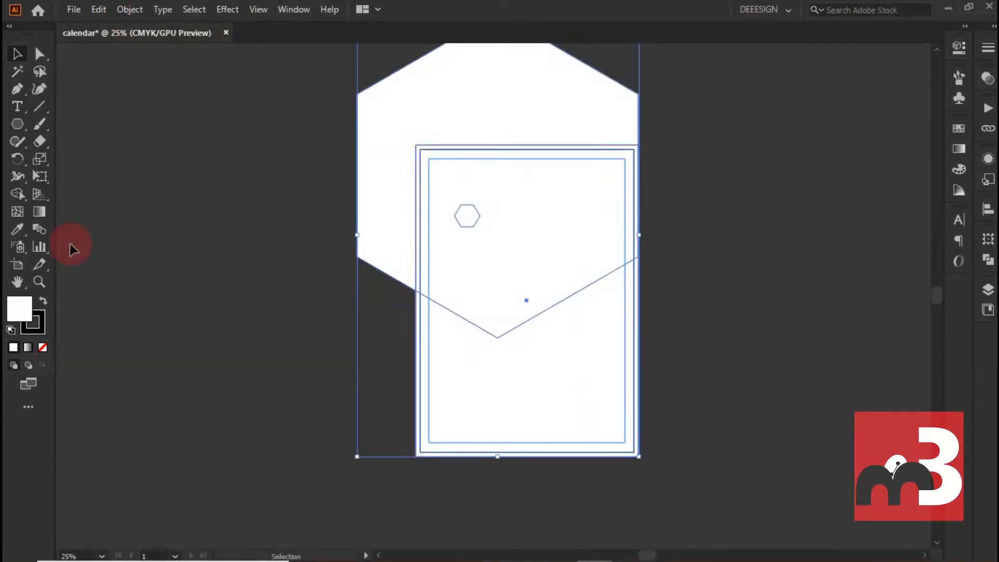
click(17, 194)
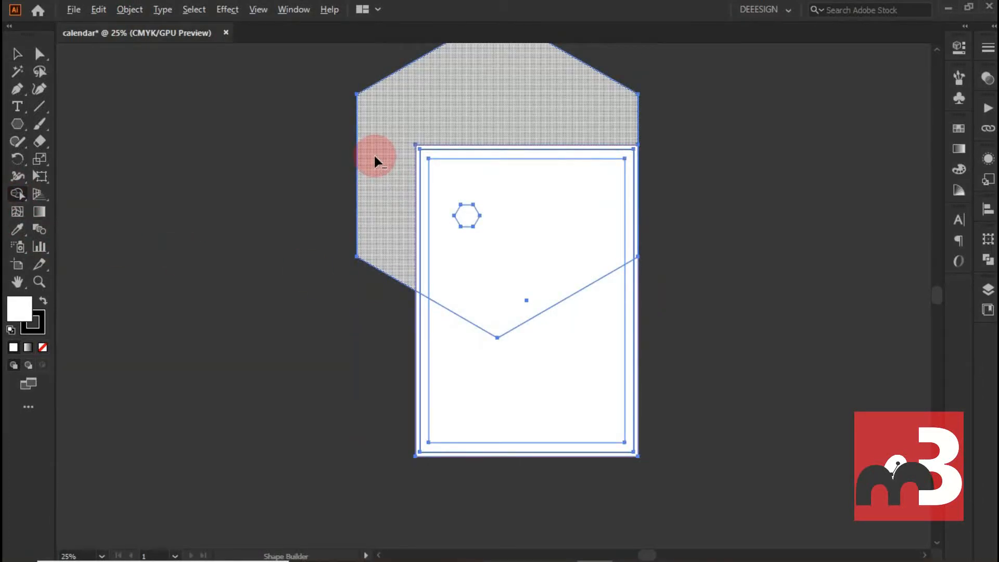
alt+click(374, 155)
- Select the page artwork and lock the selection
click(18, 52)
drag(288, 177, 846, 557)
click(130, 9)
click(195, 114)
click(387, 111)
scroll(646, 193, up, 2)
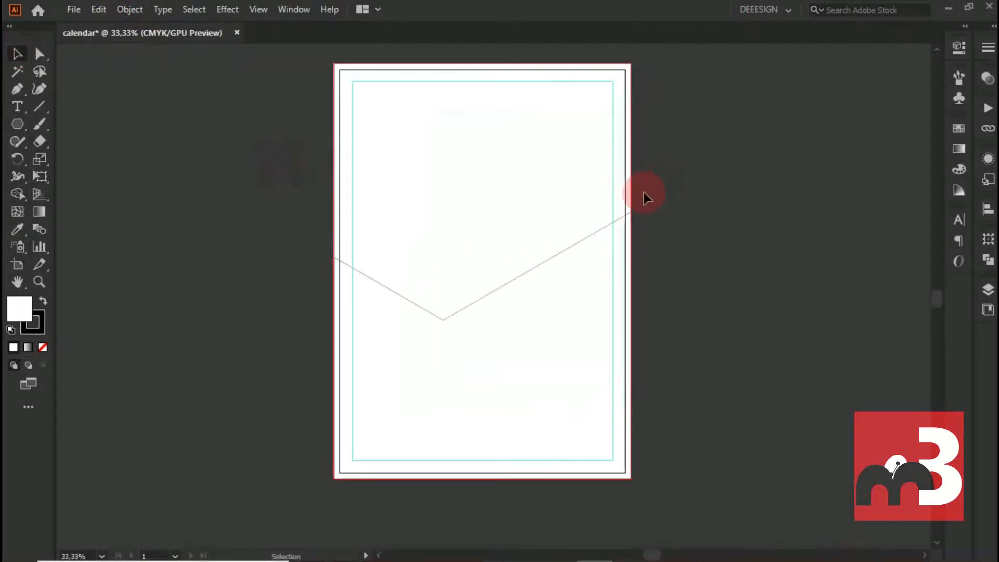
- Copy the trimmed hexagon shape and paste the duplicate in place
click(210, 162)
click(99, 140)
click(322, 162)
click(98, 9)
click(146, 80)
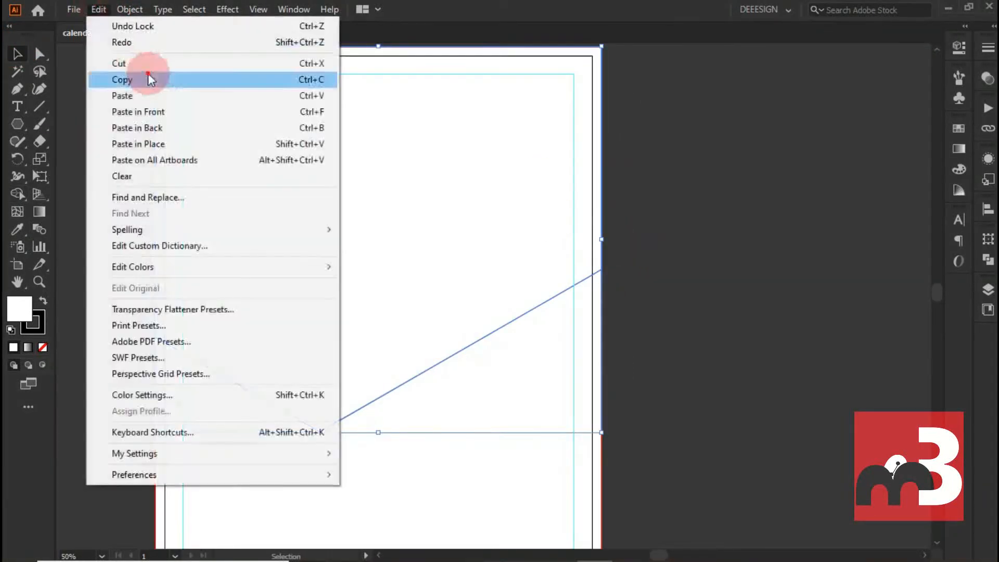
click(98, 9)
click(188, 145)
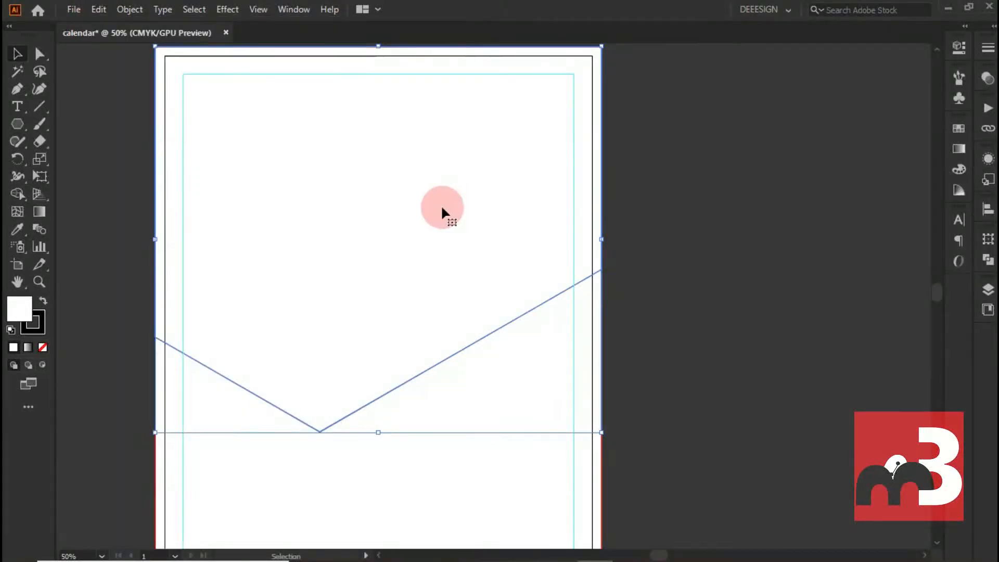
- Shift the duplicated shape slightly down and send it backward behind the original
drag(406, 208, 404, 213)
right_click(404, 214)
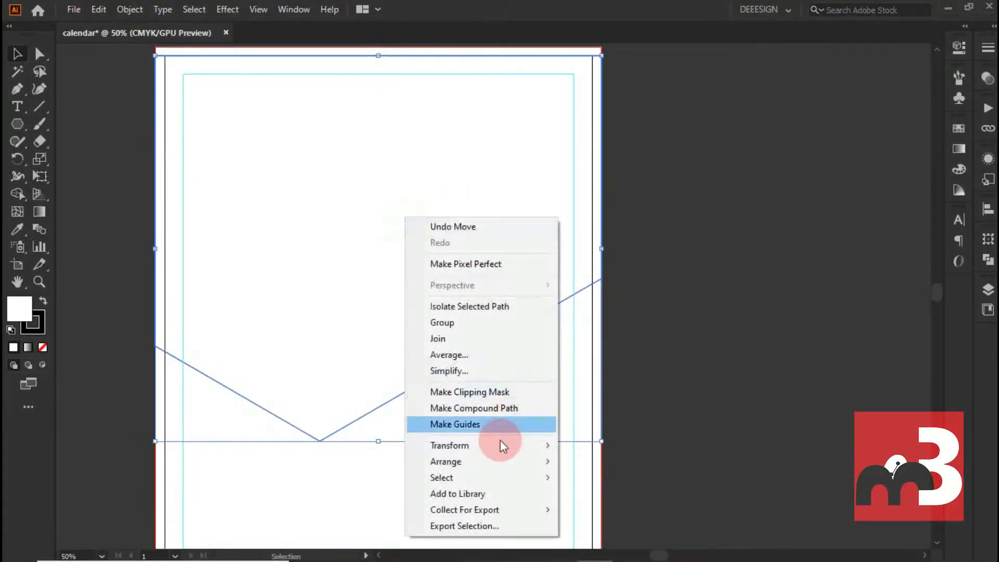
mouse_move(536, 461)
click(630, 495)
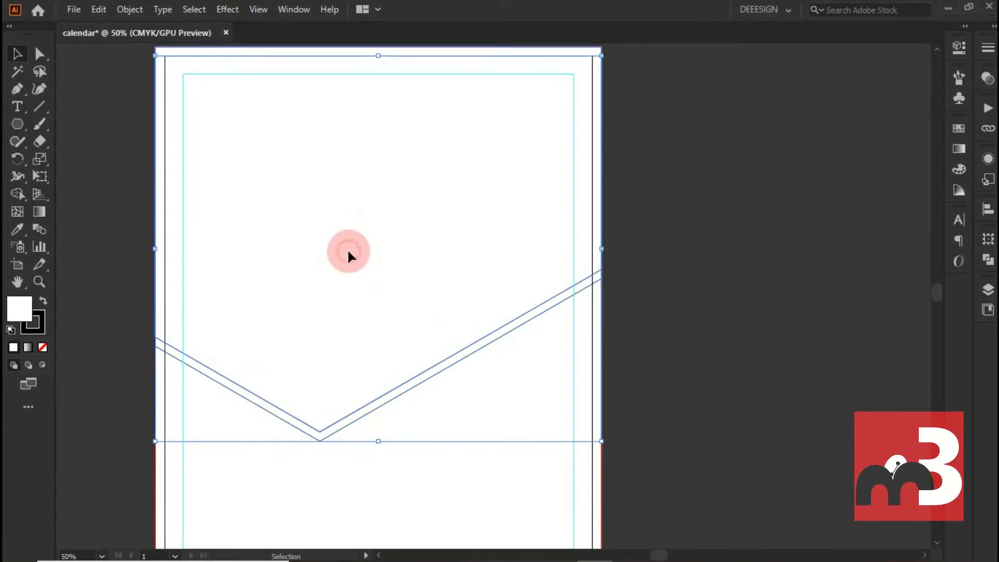
- Nudge the rear shape slightly up to narrow the strip between the two V-shaped edges
drag(348, 252, 350, 242)
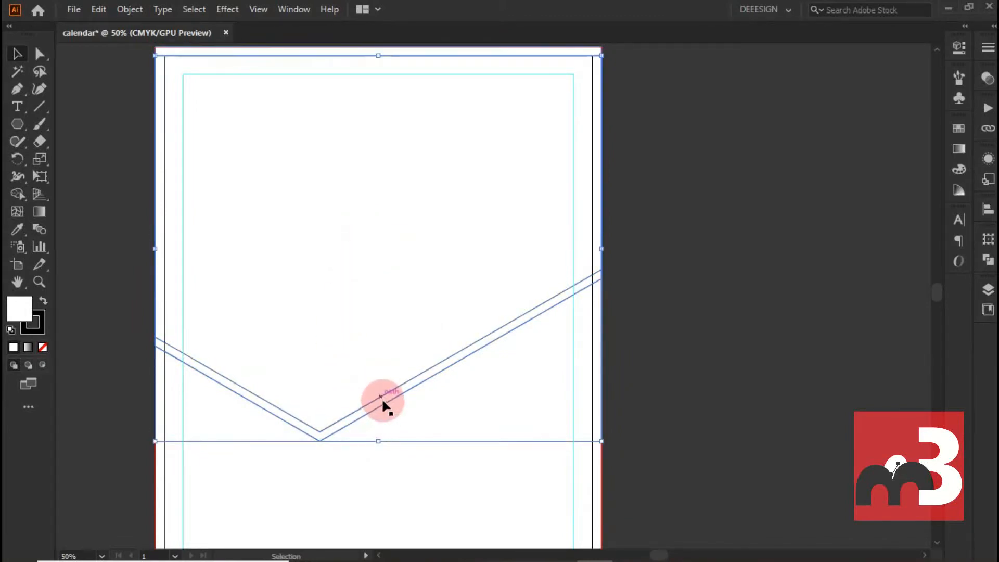
drag(383, 407, 386, 397)
click(655, 249)
- Place the san-francisco image file from the desktop into the calendar document
scroll(578, 167, up, 2)
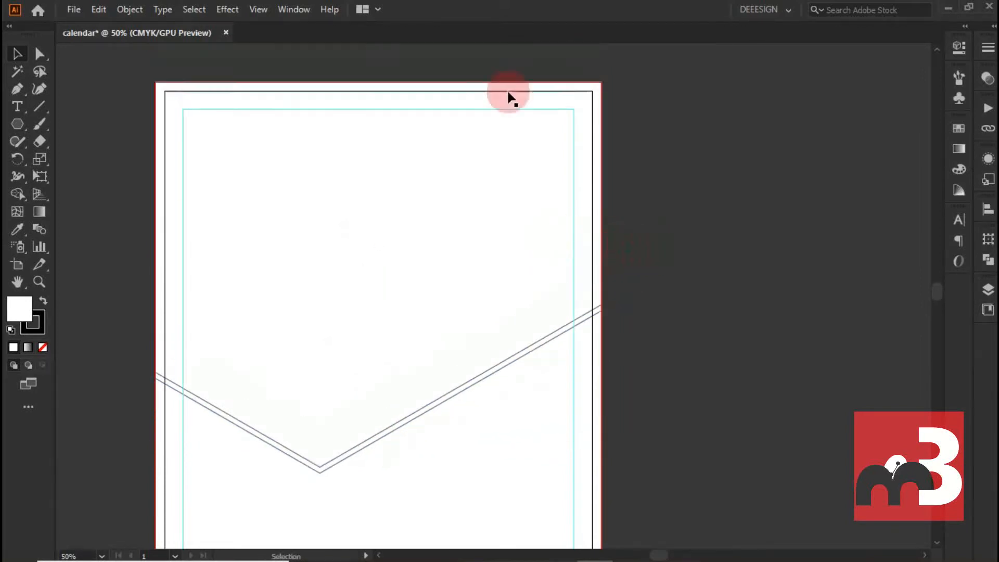
scroll(461, 82, up, 7)
scroll(430, 102, down, 7)
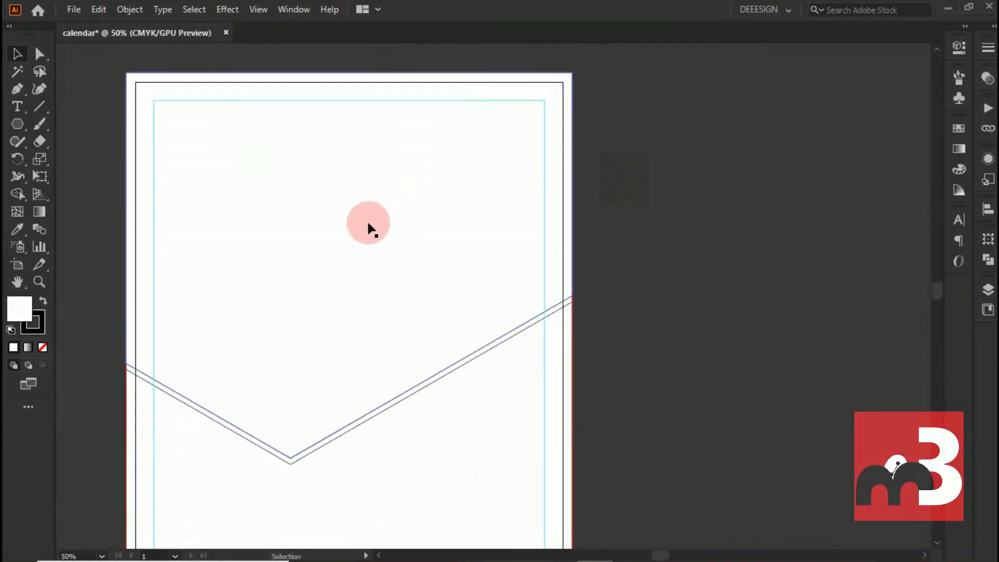
scroll(368, 225, down, 2)
scroll(396, 311, up, 2)
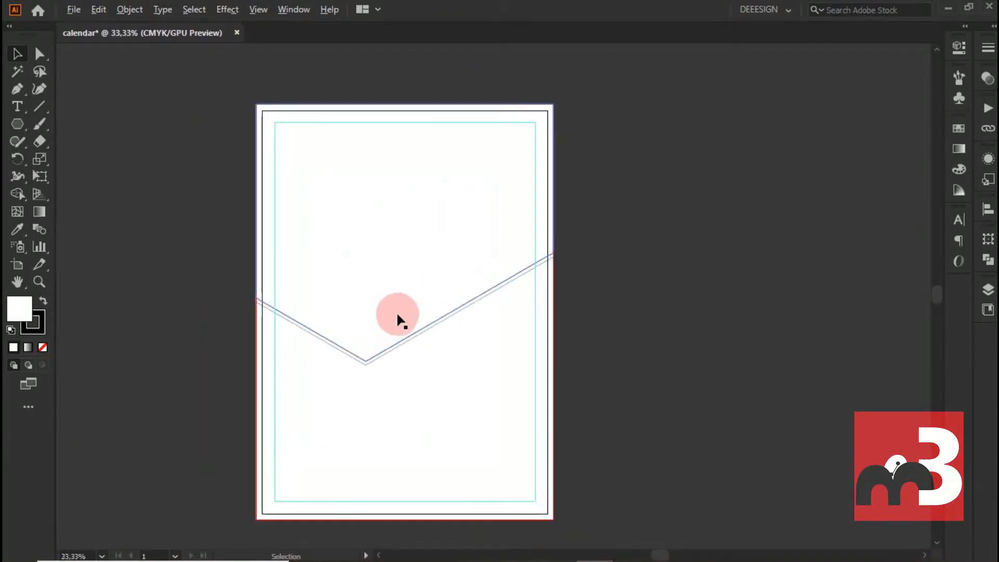
scroll(403, 280, up, 3)
drag(626, 8, 529, 128)
drag(717, 31, 360, 403)
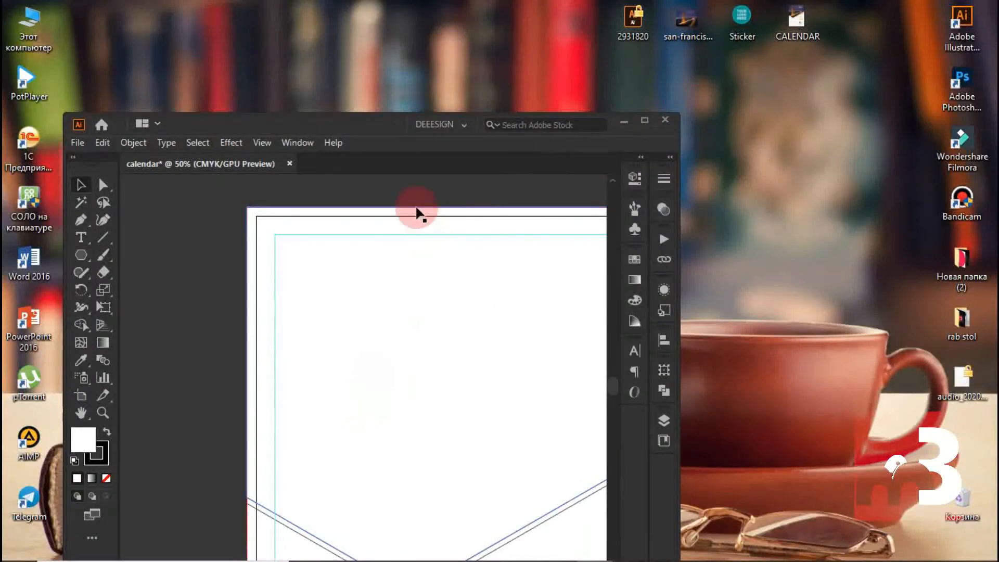
drag(385, 123, 479, 5)
- Enlarge the bridge photo and position it over the upper part of the page
drag(317, 280, 396, 218)
drag(451, 264, 593, 384)
drag(375, 225, 385, 254)
- Bring the upper V-shaped panel to the front, above the bridge photo
click(384, 442)
right_click(360, 449)
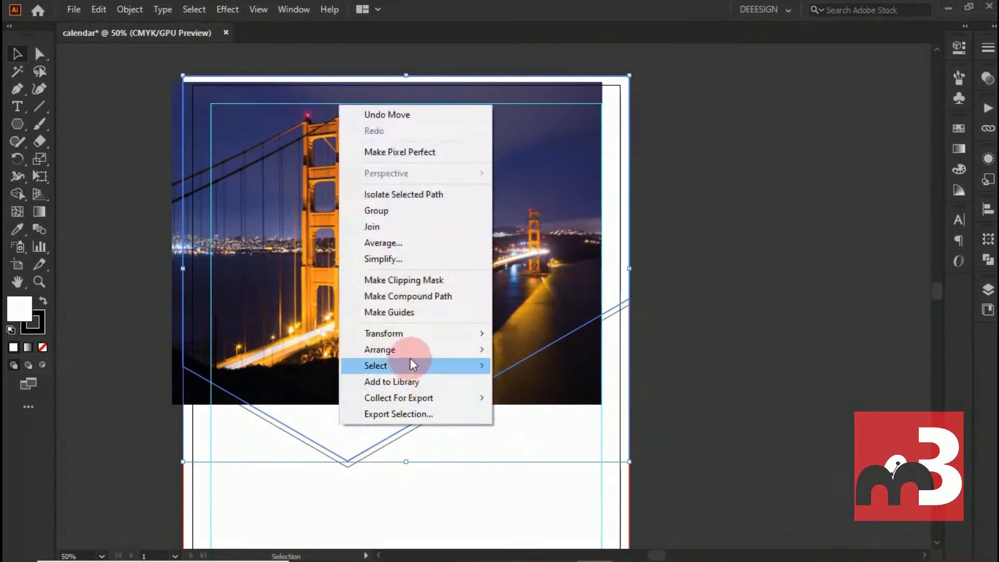
mouse_move(479, 347)
click(546, 349)
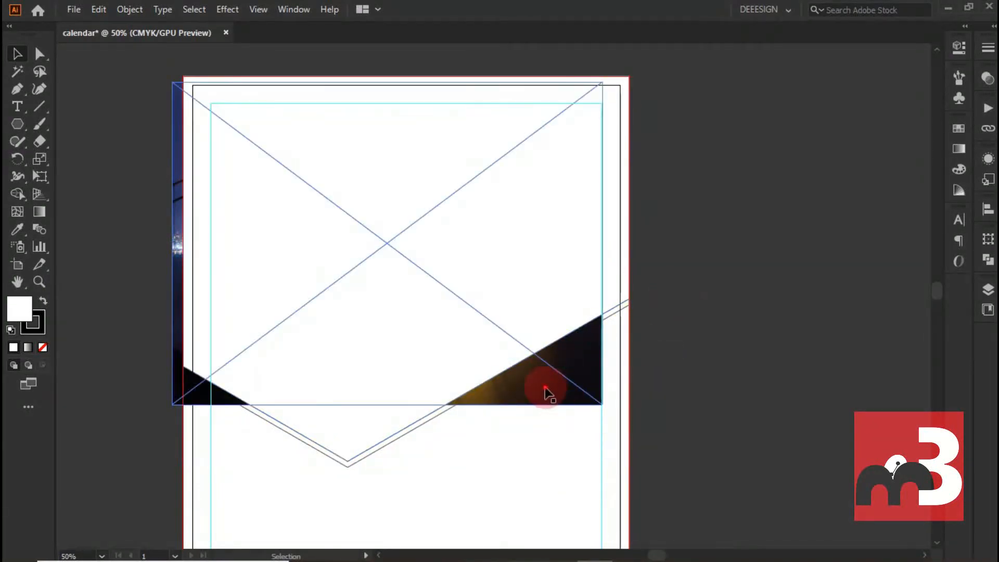
- Move the photo slightly right beneath the V-shaped panel and set the panel's opacity to 25%
drag(545, 388, 564, 388)
click(514, 195)
click(959, 48)
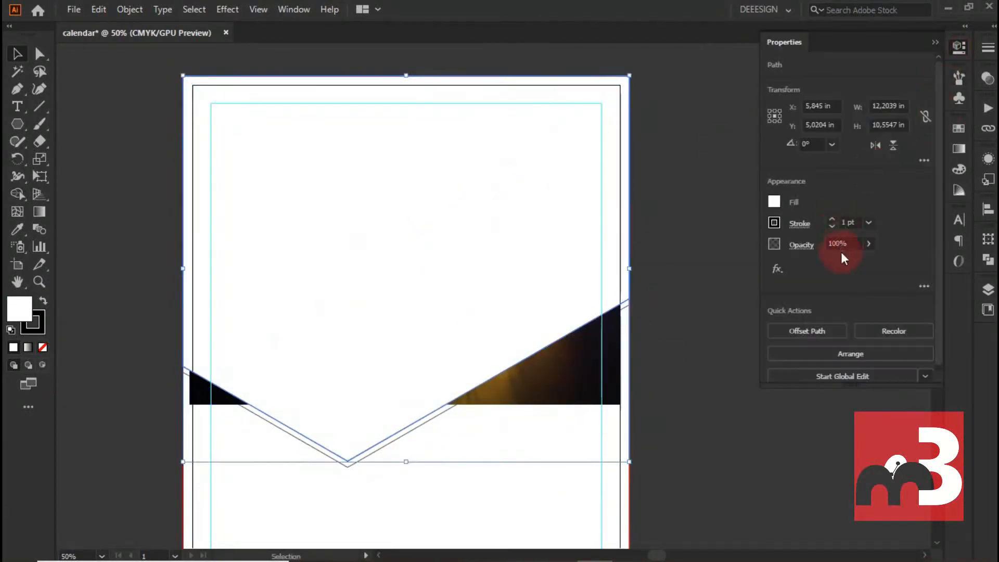
drag(829, 260, 824, 260)
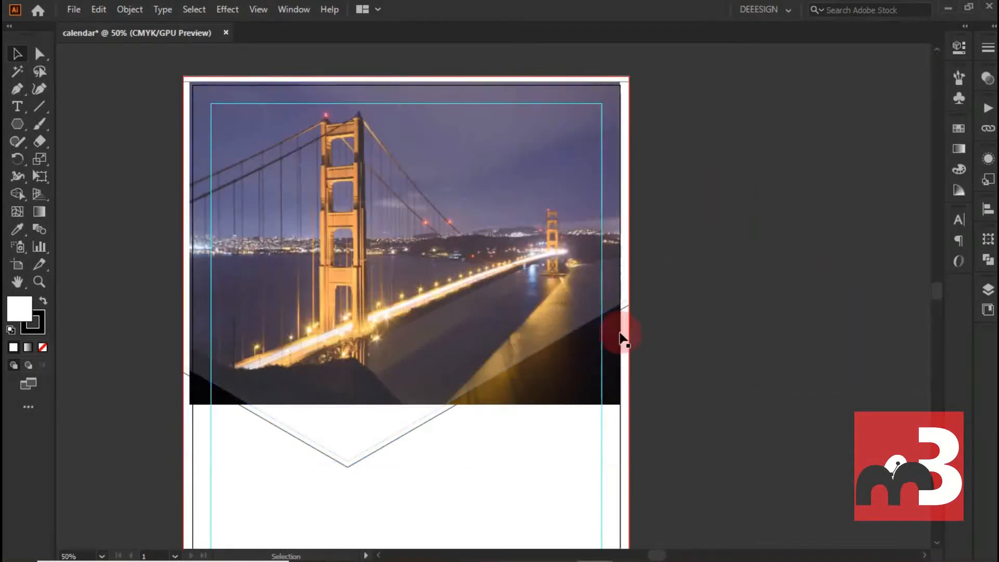
- Align the photo with the bleed's upper corner and scale it to span the full bleed width
drag(562, 384, 555, 374)
drag(613, 398, 629, 411)
key(ctrl+z)
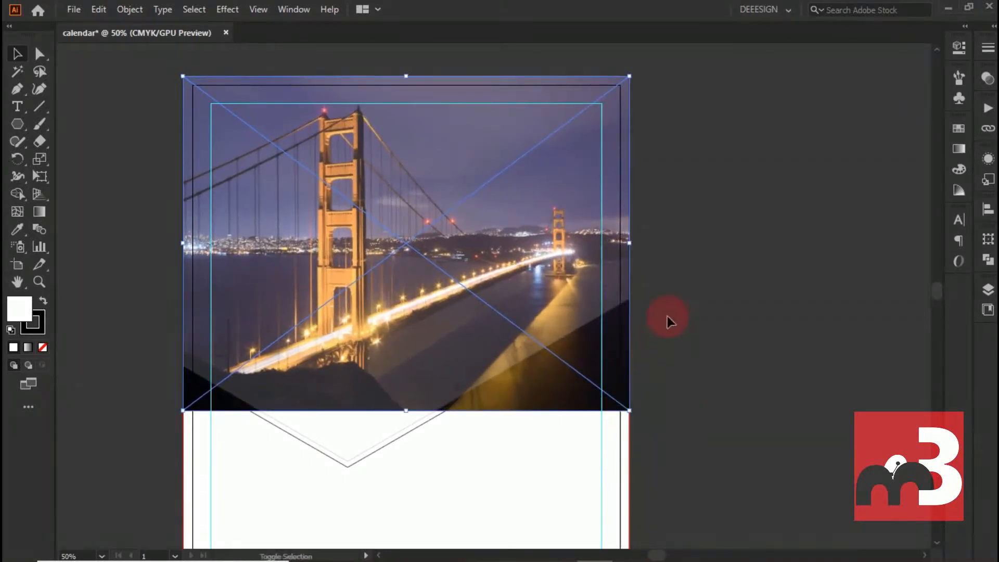
click(678, 263)
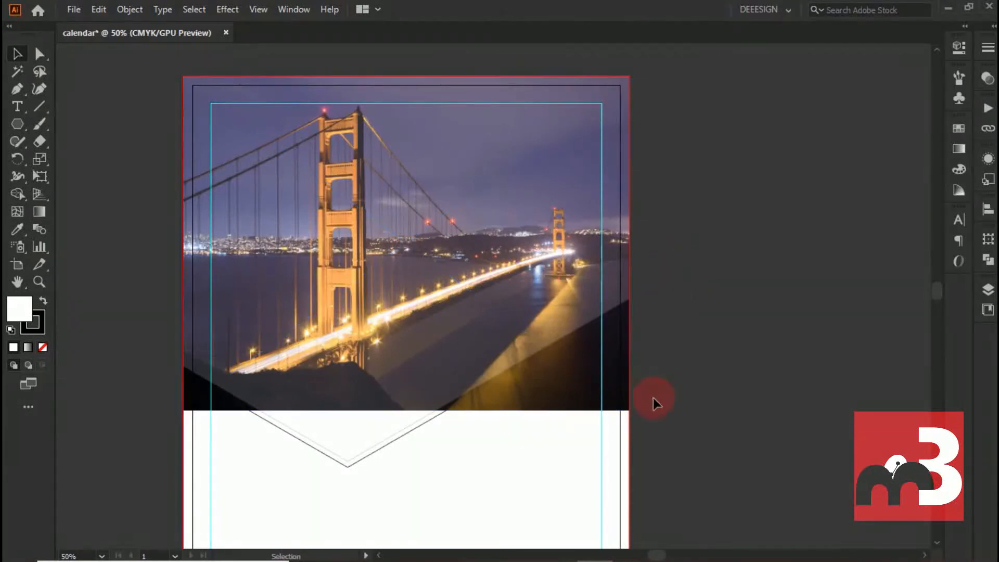
- Enlarge the photo down to the V-shaped panel's tip and shift it left so it overhangs both page edges
click(583, 396)
drag(624, 415, 701, 463)
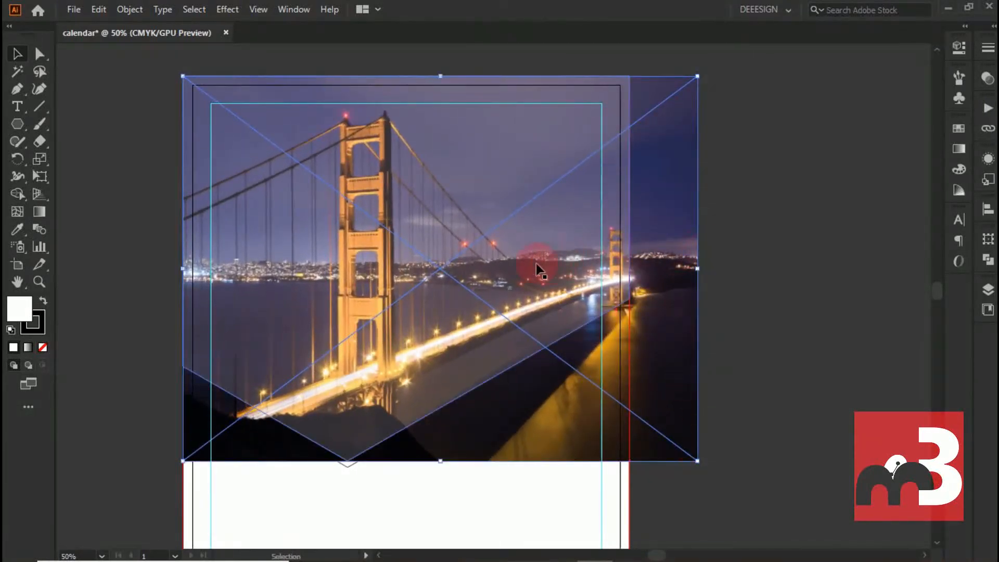
drag(533, 263, 506, 267)
drag(684, 281, 645, 282)
click(758, 246)
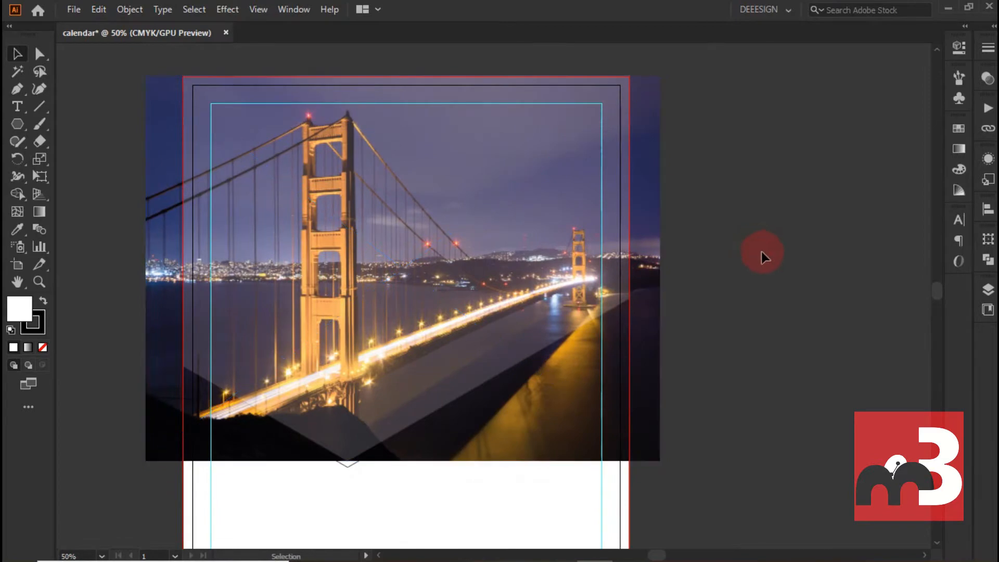
click(350, 198)
shift+click(640, 344)
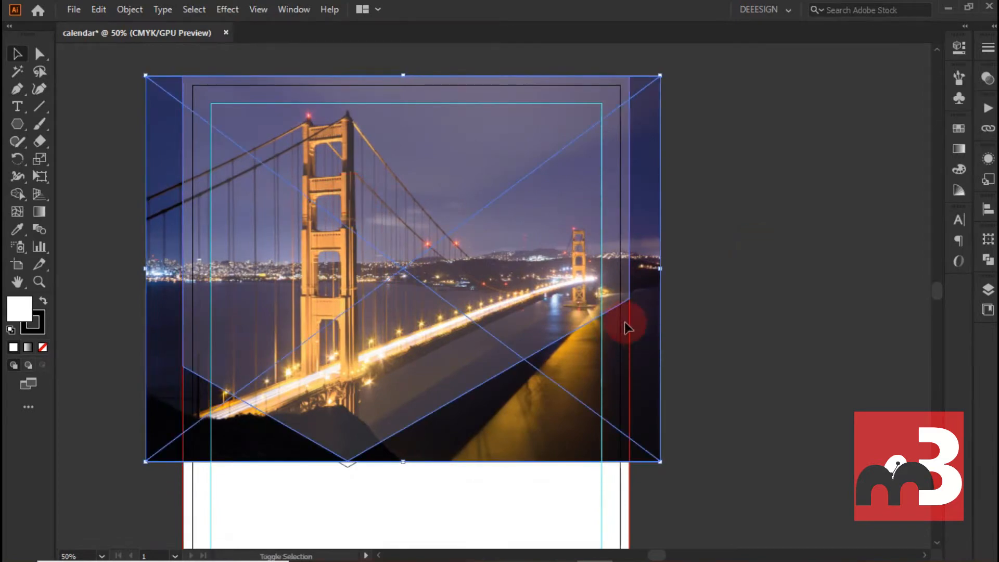
key(ctrl+7)
- Raise the front V-shaped panel's opacity back to 100%
click(496, 196)
click(960, 46)
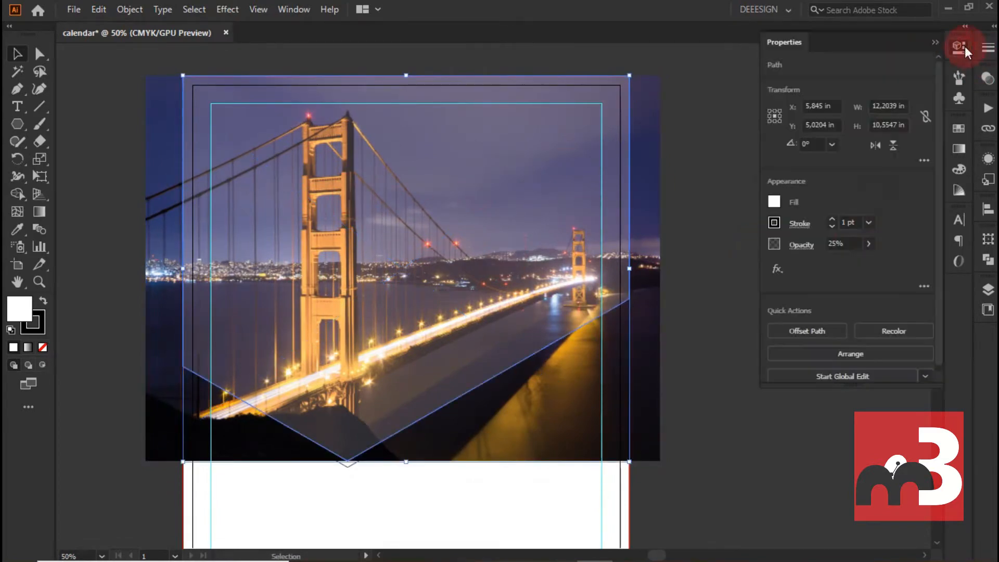
drag(849, 260, 877, 261)
- Make a clipping mask from the bridge photo and the front V-shaped panel
click(573, 381)
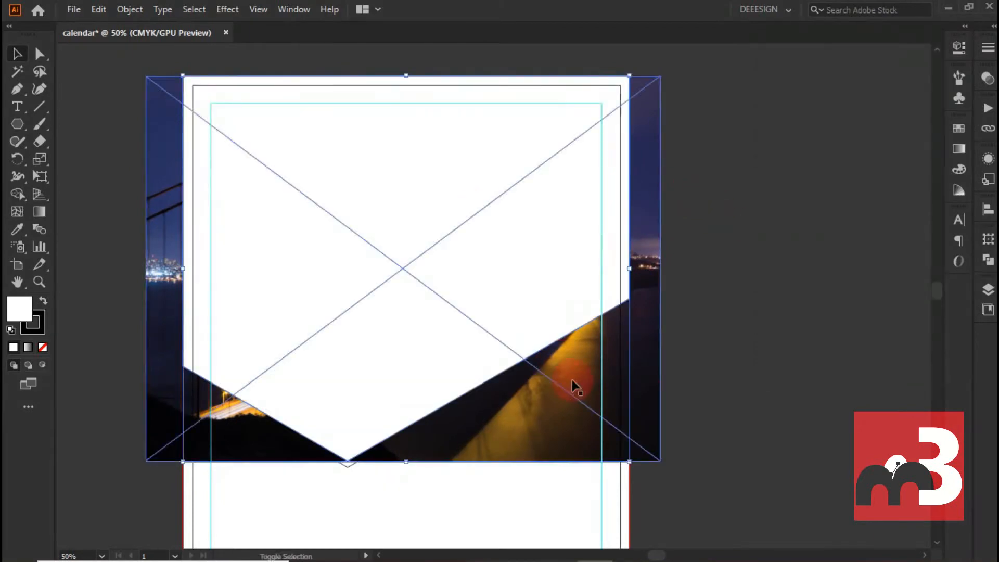
right_click(577, 256)
mouse_move(653, 420)
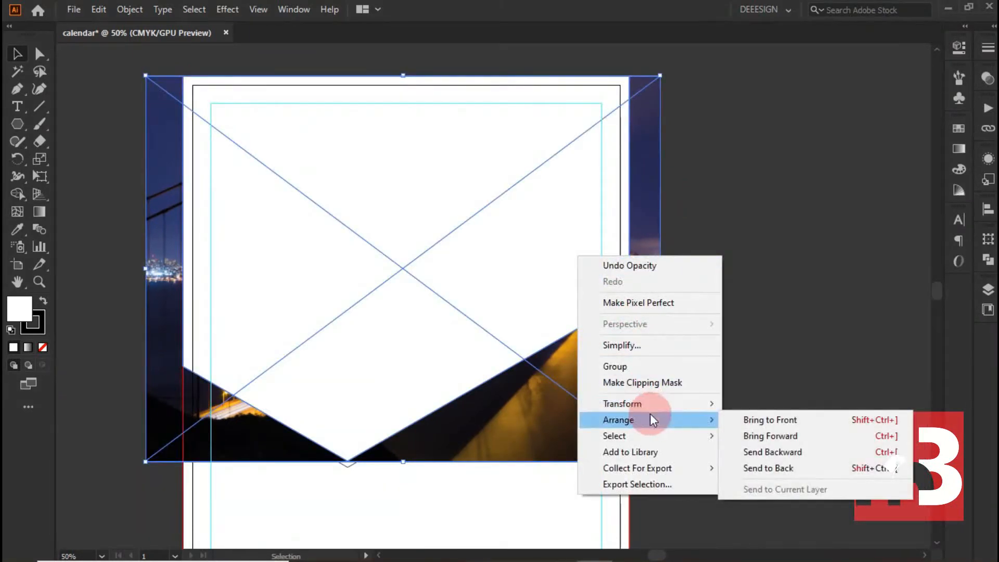
click(660, 383)
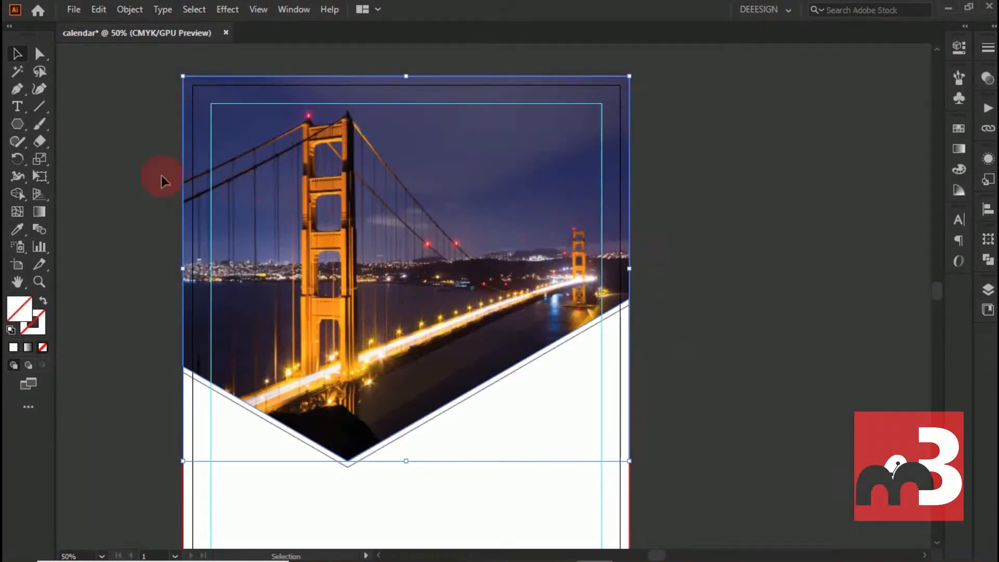
click(99, 156)
- Fill the V-shaped border strip beneath the photo with the orange sampled from the bridge tower
scroll(435, 270, down, 1)
click(509, 322)
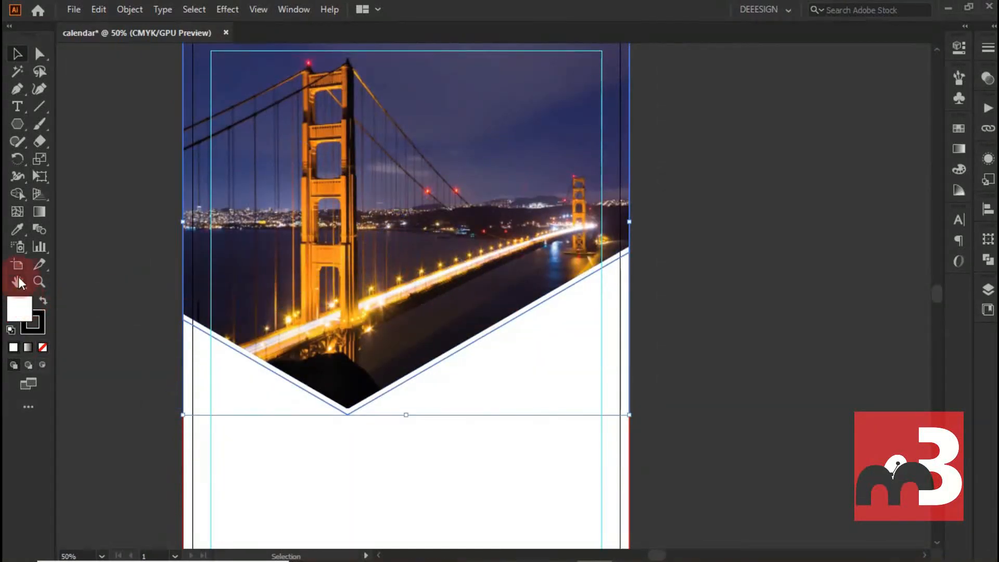
click(16, 223)
click(556, 275)
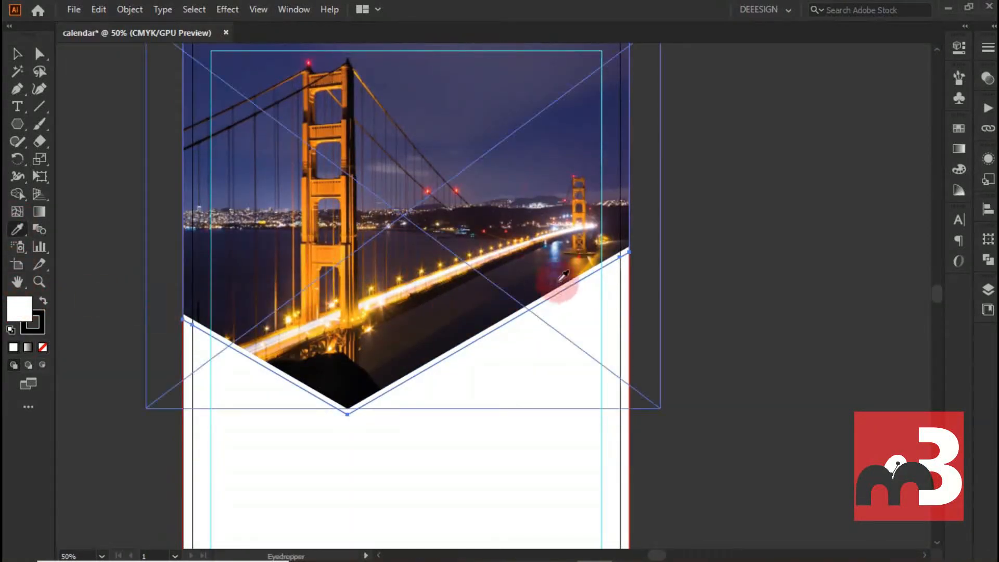
click(344, 295)
click(18, 54)
click(138, 193)
scroll(156, 234, down, 1)
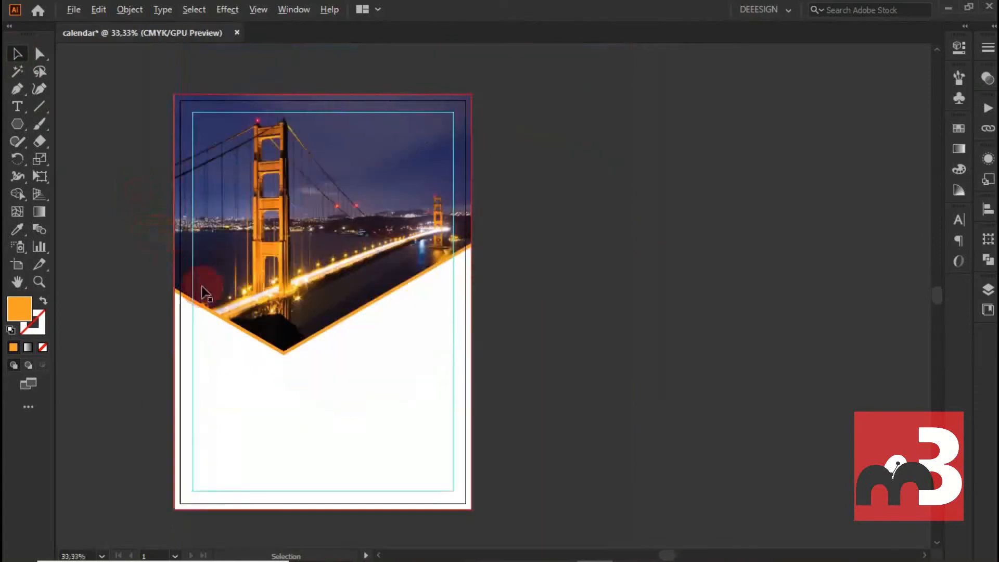
- Add a text line in the white area beside the V tip and set its font to Inter Light BETA
scroll(201, 285, up, 1)
scroll(314, 352, down, 3)
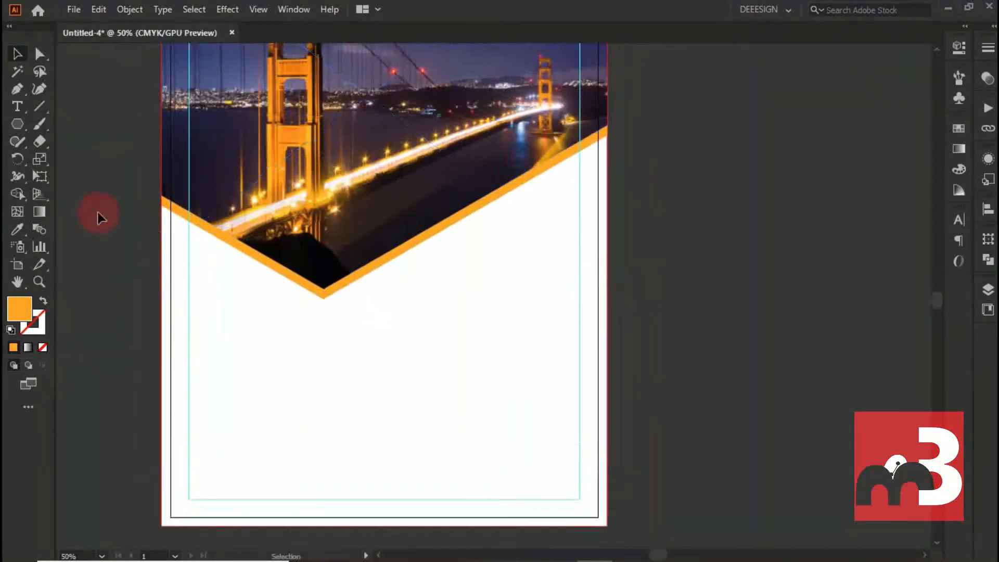
click(17, 108)
click(450, 267)
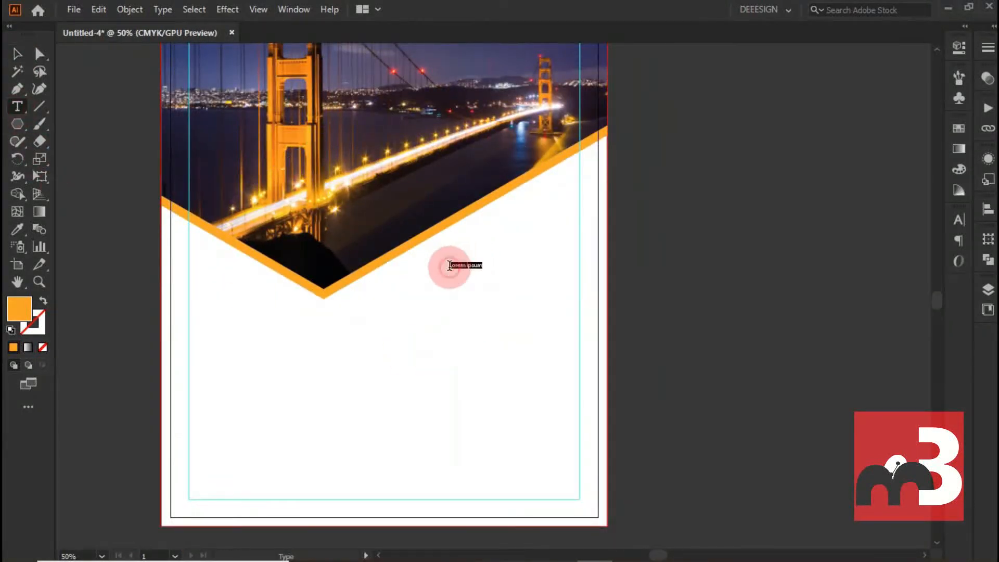
click(959, 47)
click(906, 327)
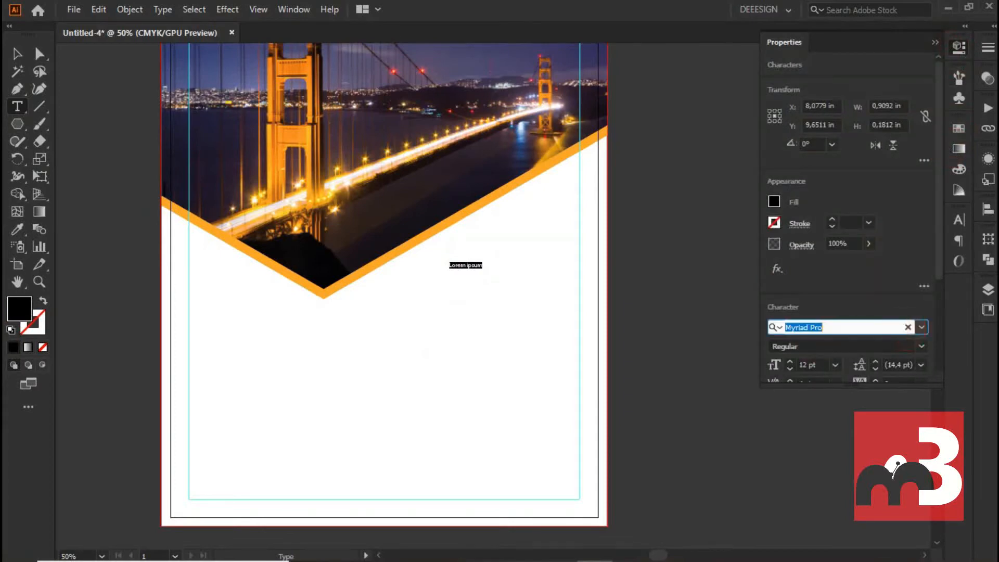
text(inter)
scroll(735, 501, down, 4)
scroll(713, 428, up, 3)
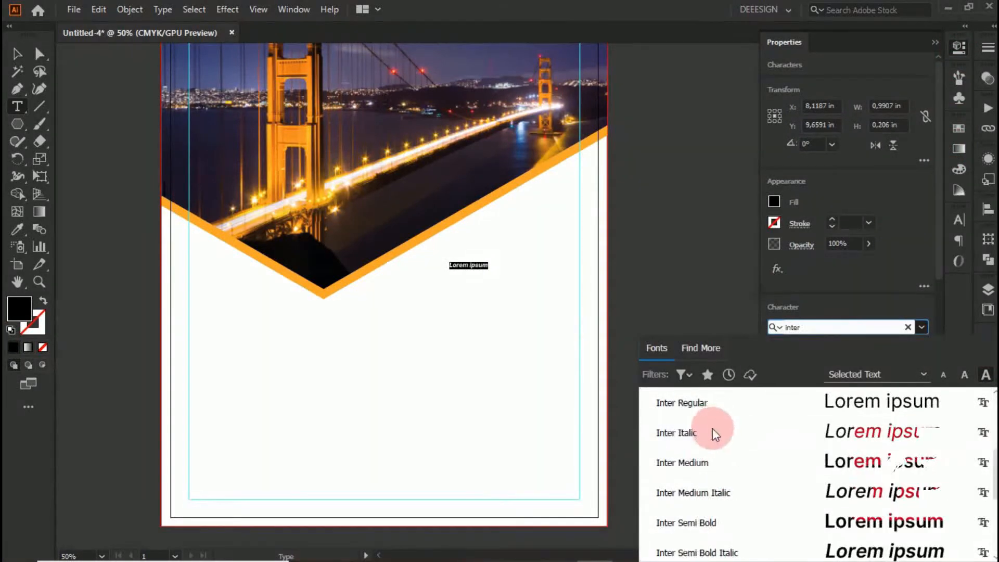
click(720, 431)
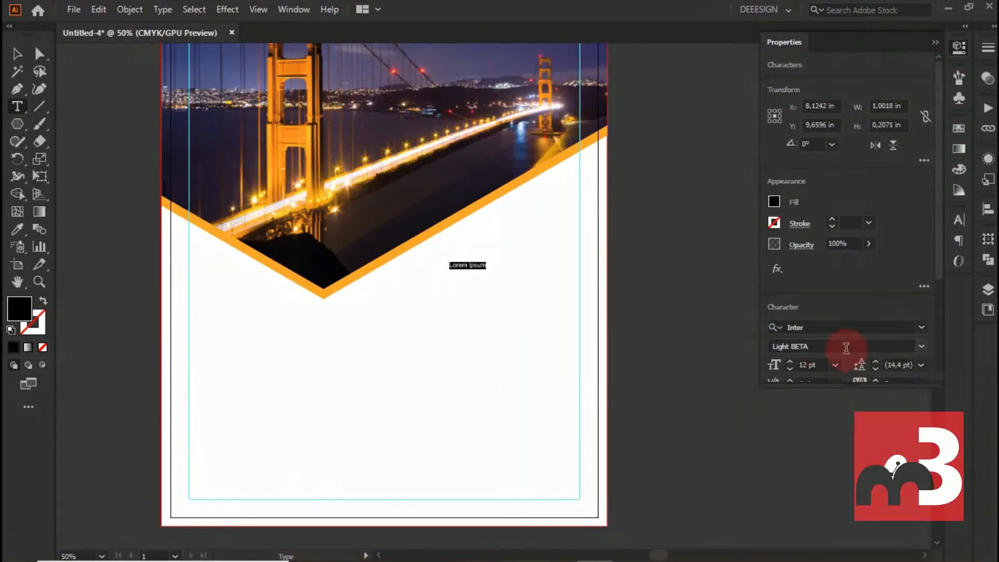
- Replace the placeholder text with 2021 and enlarge it to 72 pt
click(819, 366)
scroll(820, 365, up, 20)
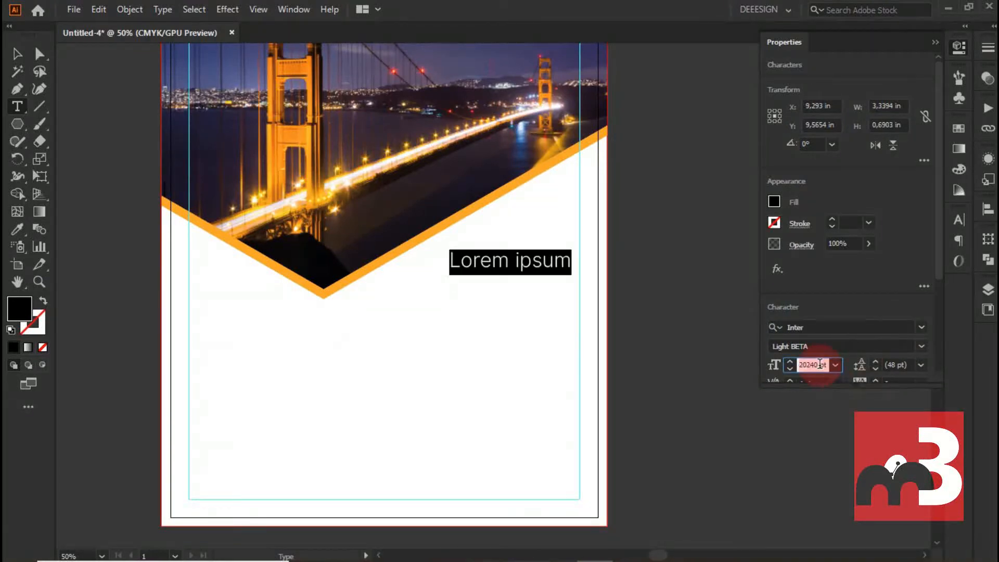
text(2021)
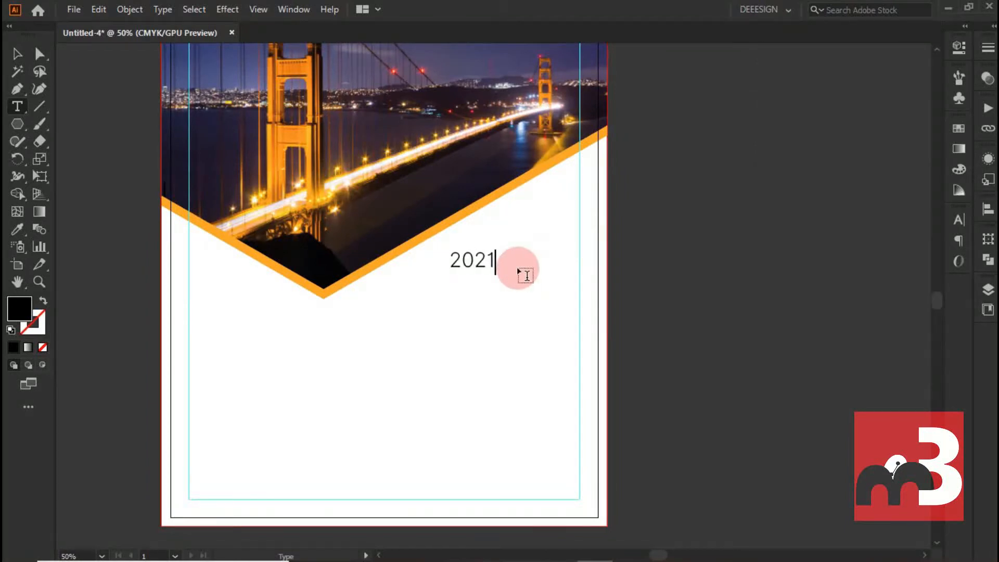
double_click(471, 260)
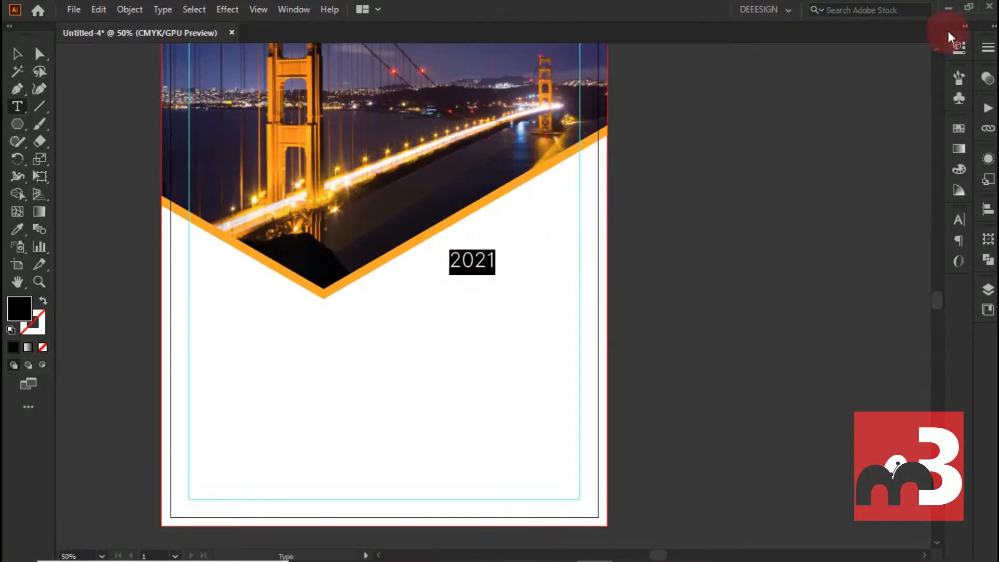
click(959, 47)
click(822, 366)
scroll(823, 366, up, 20)
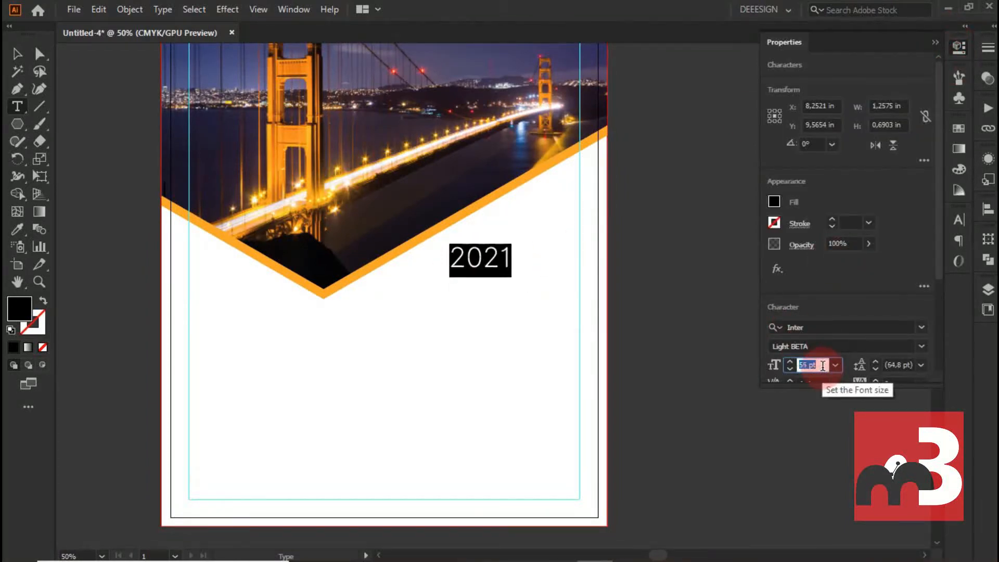
- Duplicate the 2021 text directly below itself and change the copy to JANUARY
click(17, 54)
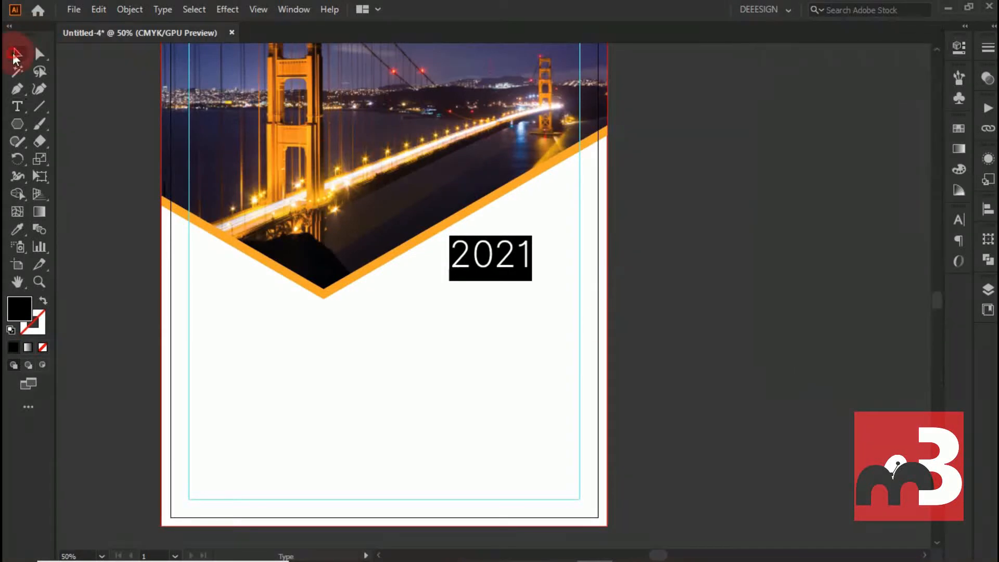
drag(463, 256, 466, 307)
double_click(468, 306)
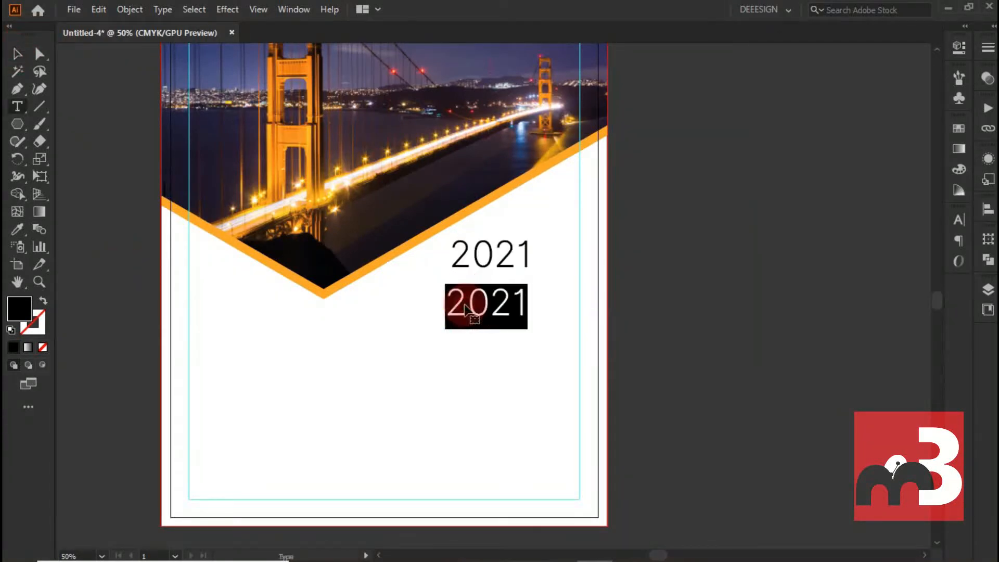
click(957, 48)
text(JA)
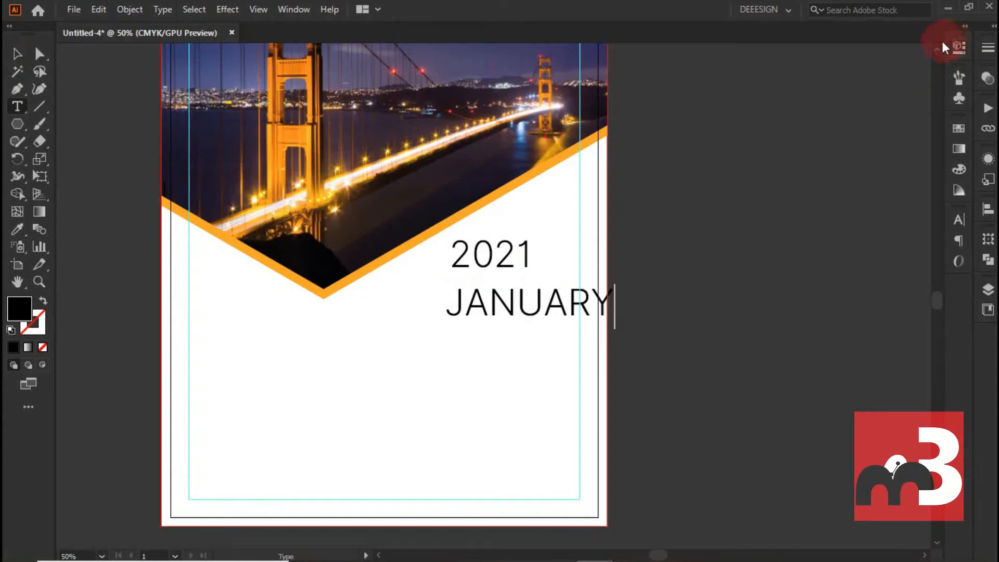
text(NUARY)
- Set the JANUARY text to 60 pt and its font style to Bold
drag(440, 306, 758, 287)
click(958, 48)
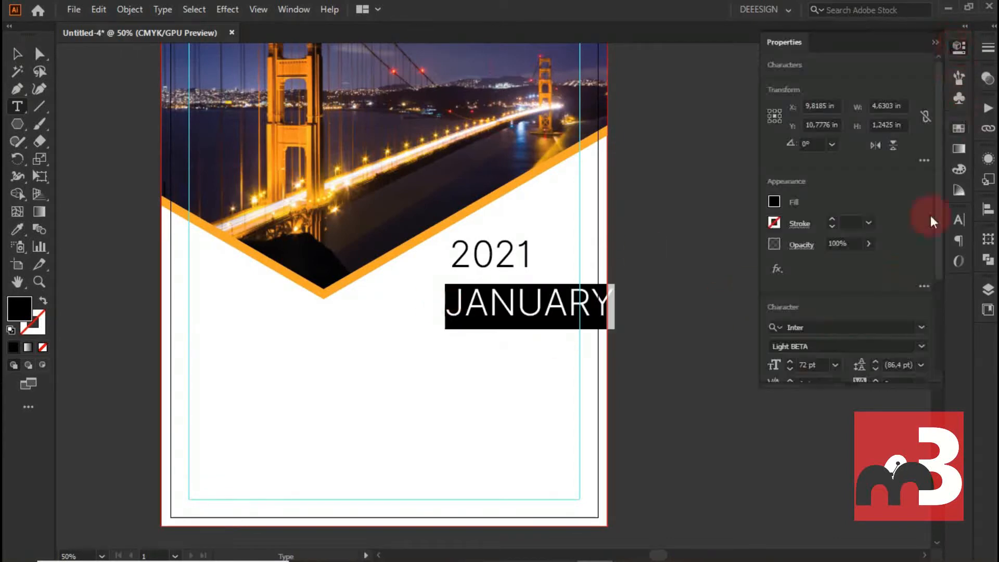
click(821, 360)
key(Down)
key(Down)
key(Down)
key(Down)
key(Down)
key(Down)
key(Down)
key(Down)
key(Down)
key(Down)
key(Down)
key(Down)
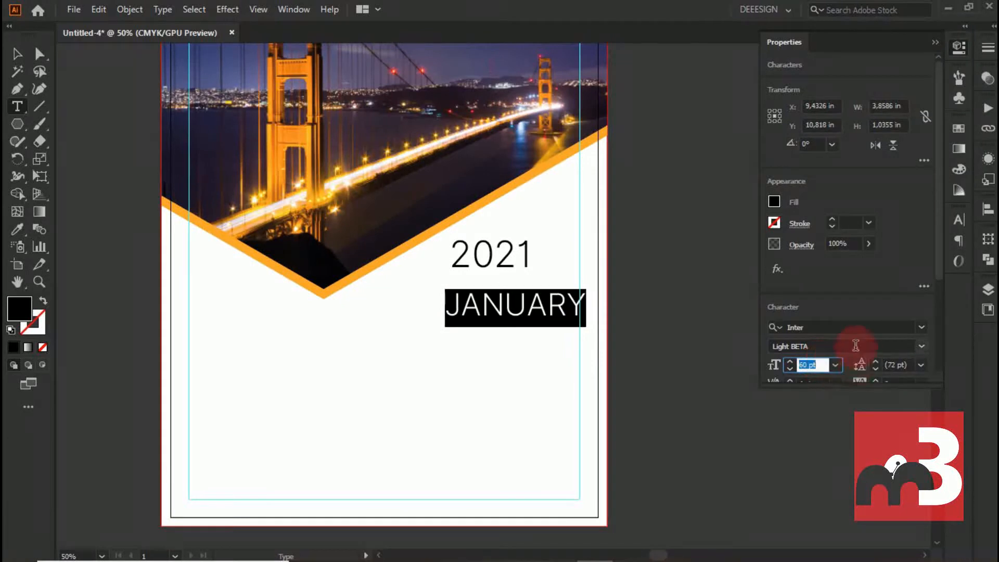
click(923, 344)
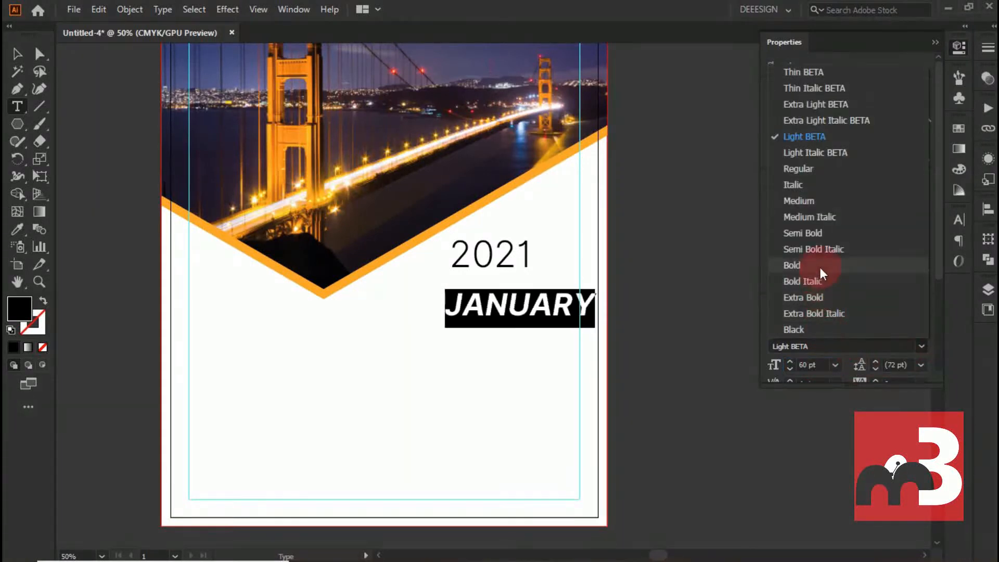
click(821, 268)
- Move JANUARY inside the margin guides and shift 2021 so their right ends line up
click(17, 53)
drag(479, 305, 452, 294)
drag(488, 255, 530, 262)
click(704, 207)
- Copy the fill code f7a718 from the orange border strip and apply it to the JANUARY text
click(462, 292)
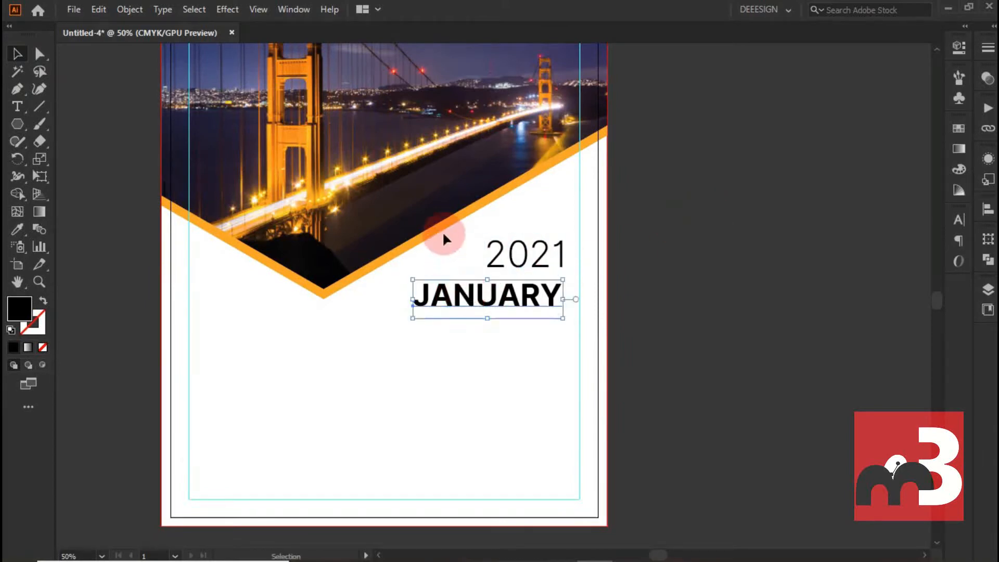
click(446, 239)
double_click(20, 308)
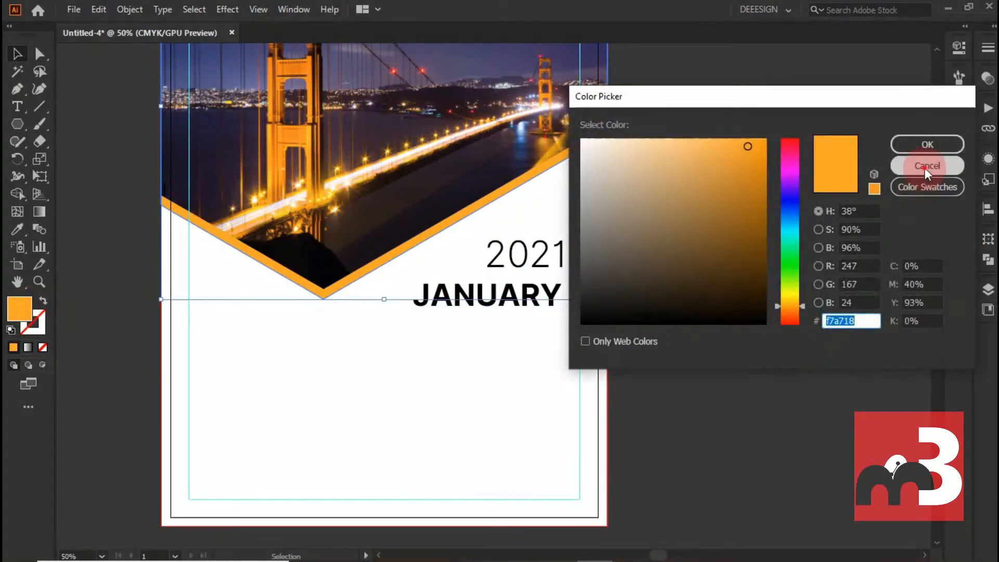
click(926, 167)
click(502, 295)
double_click(503, 296)
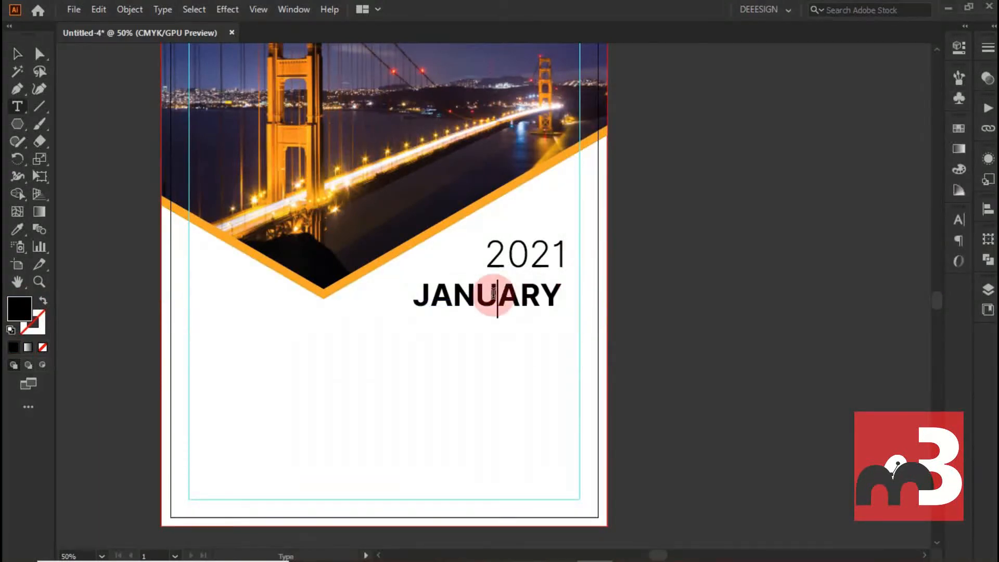
drag(418, 292, 667, 291)
double_click(20, 305)
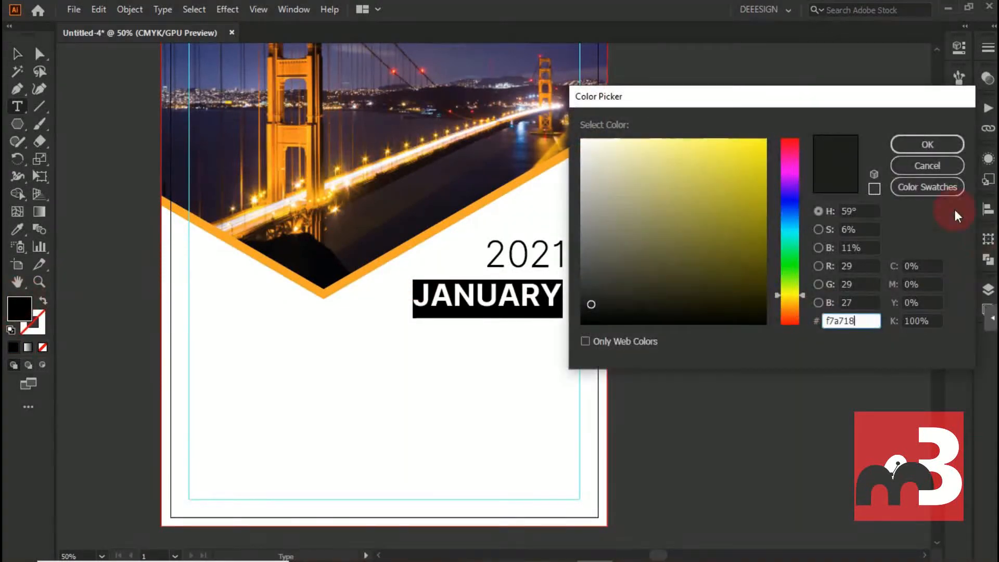
click(935, 142)
click(17, 53)
click(111, 202)
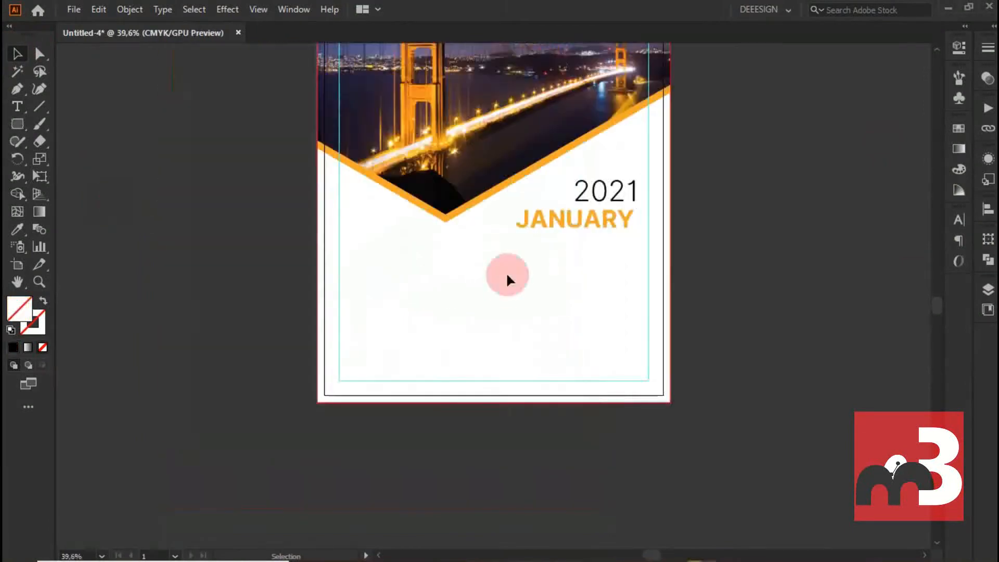
- Create a text area from the left margin guide down to the lower guide and list MON through SUN on separate lines
scroll(506, 272, up, 2)
scroll(415, 236, up, 1)
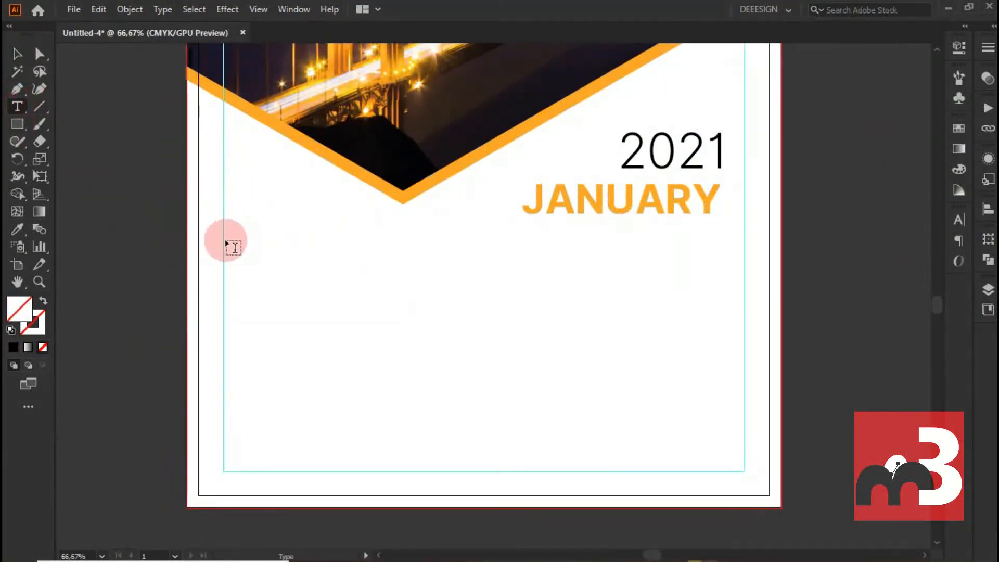
drag(224, 240, 505, 471)
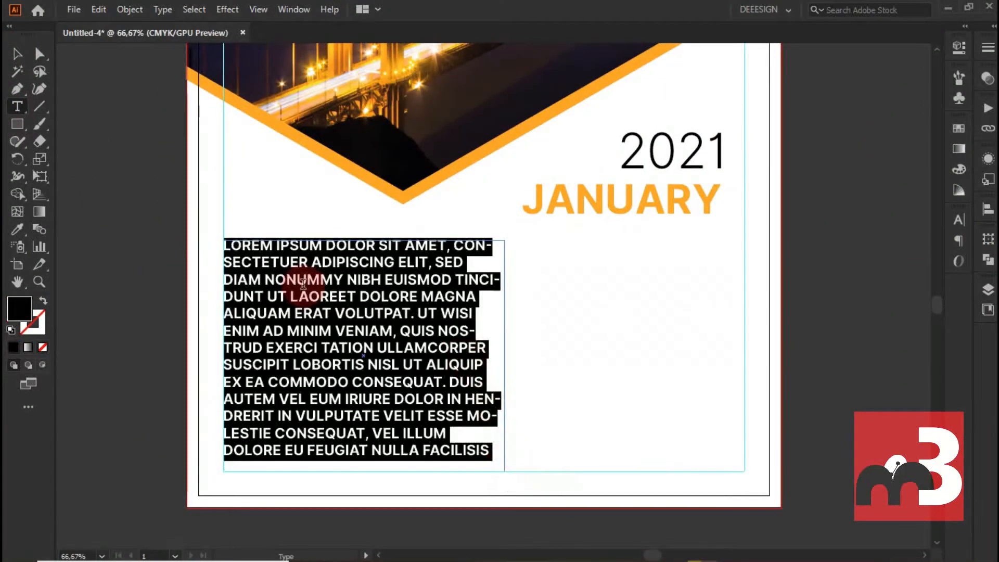
key(BackSpace)
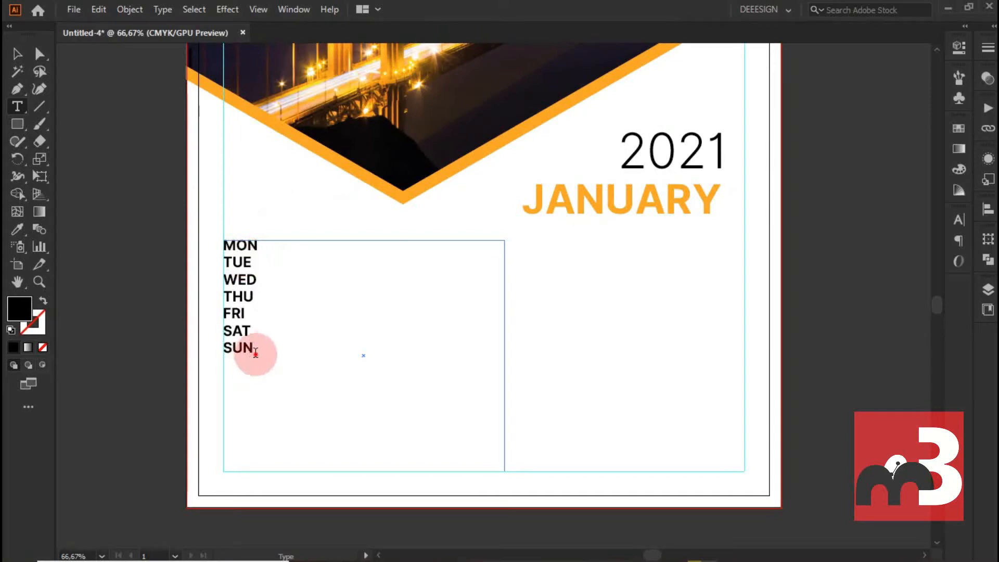
- Set the weekday text area's width to 6,5 in and height to 4,5 in in Area Type Options
drag(255, 350, 212, 238)
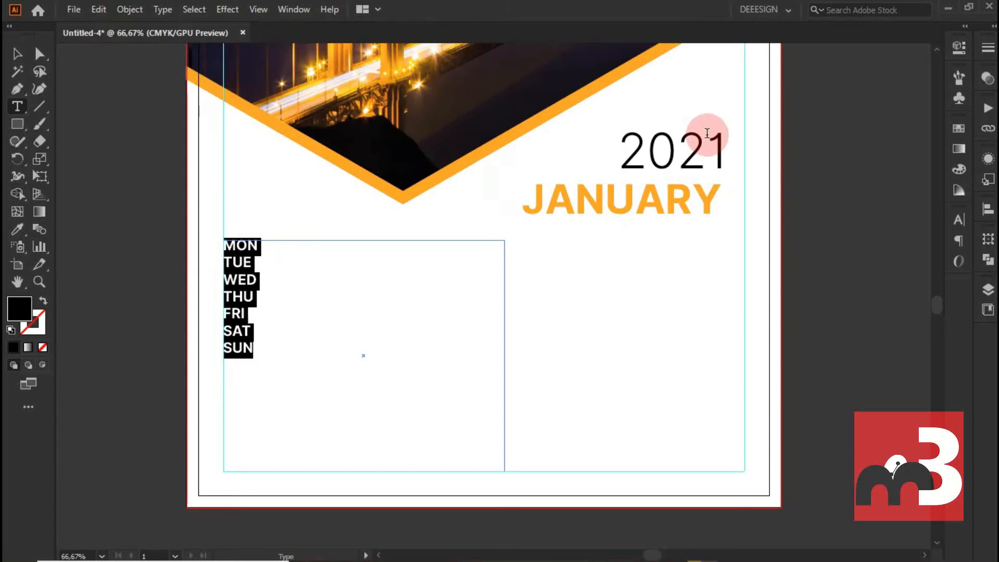
click(162, 10)
click(204, 116)
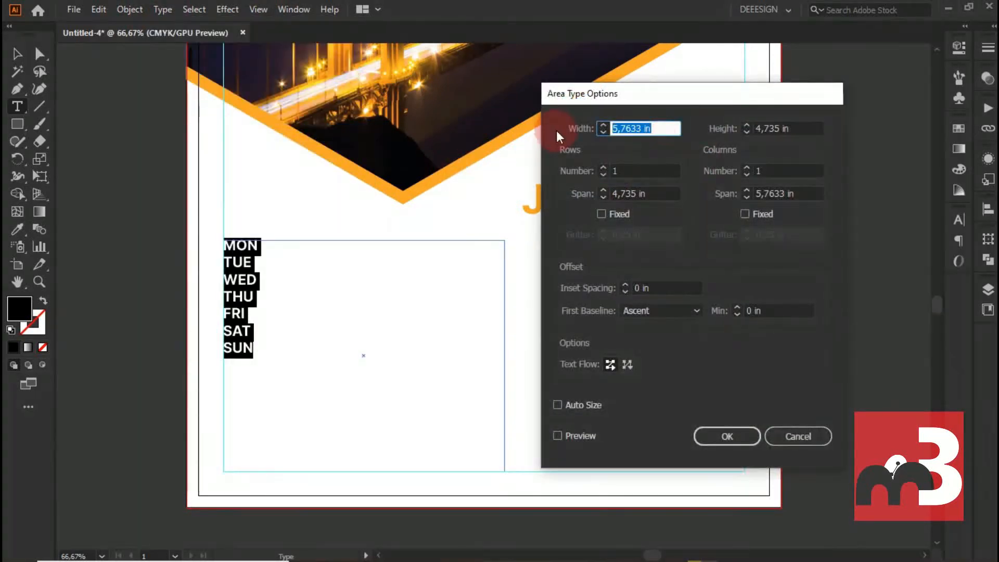
text(6,5)
key(Tab)
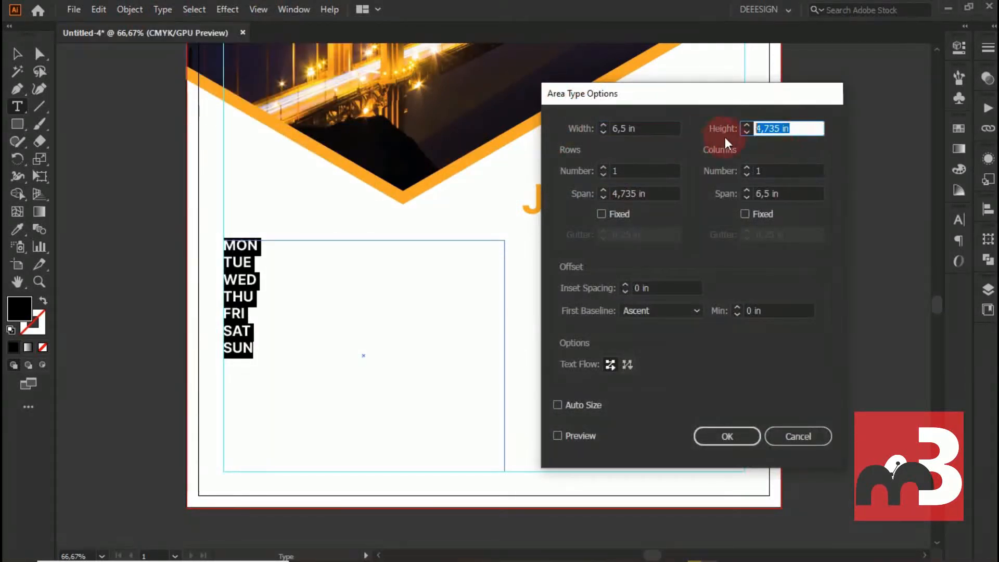
- Divide the text area into 7 rows and 7 columns with the text flowing by rows
click(603, 168)
click(603, 167)
click(603, 167)
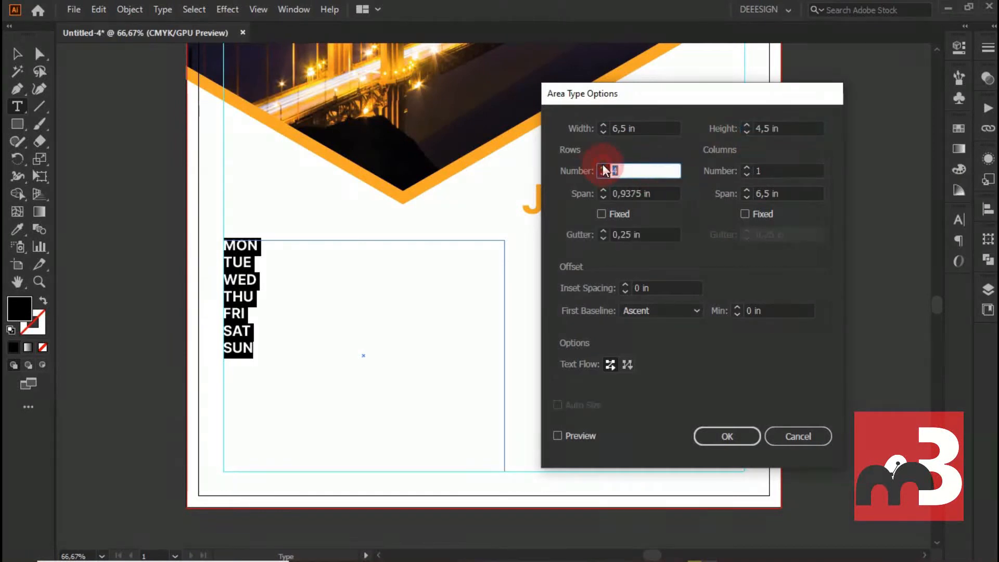
click(745, 168)
click(745, 167)
click(745, 167)
click(745, 168)
click(745, 167)
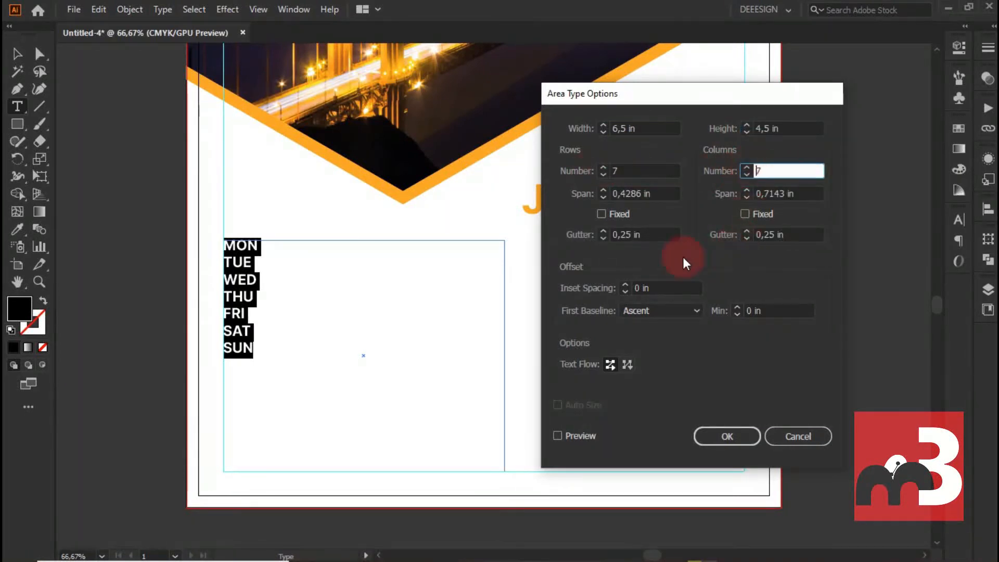
key(Tab)
key(Tab)
click(558, 436)
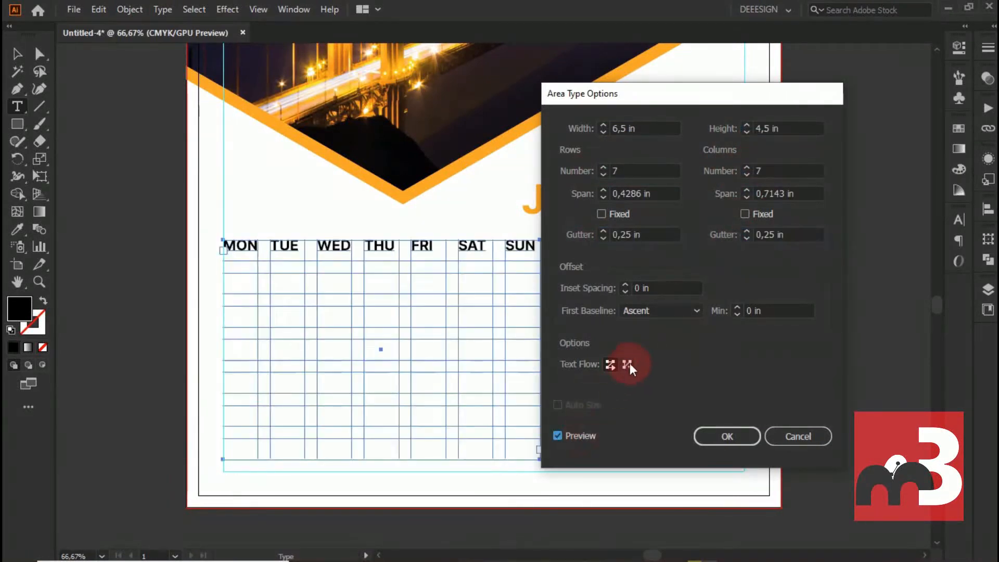
click(628, 364)
click(611, 365)
click(720, 432)
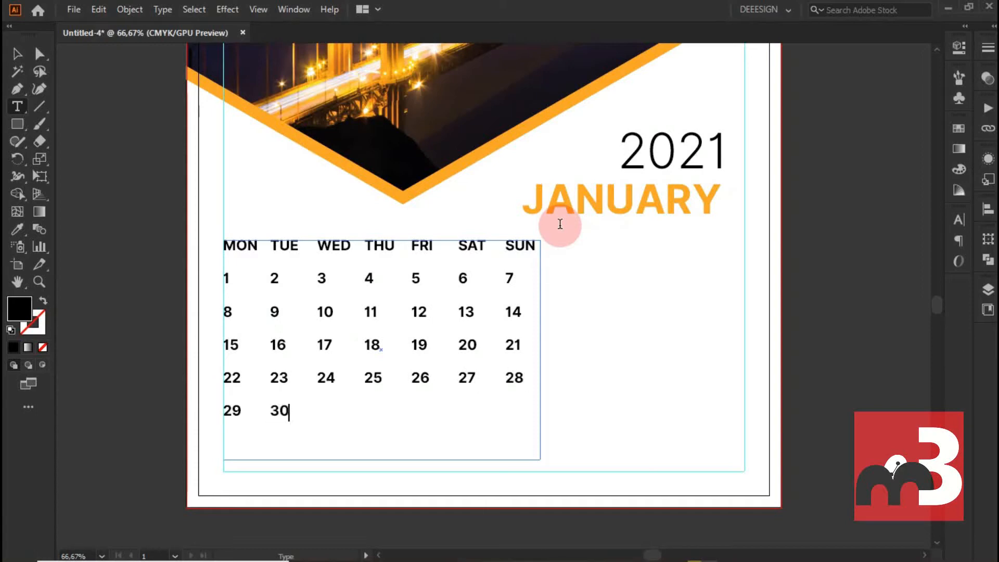
- Complete the dates 1 to 31 in the grid cells under the weekday names
key(Tab)
text(31)
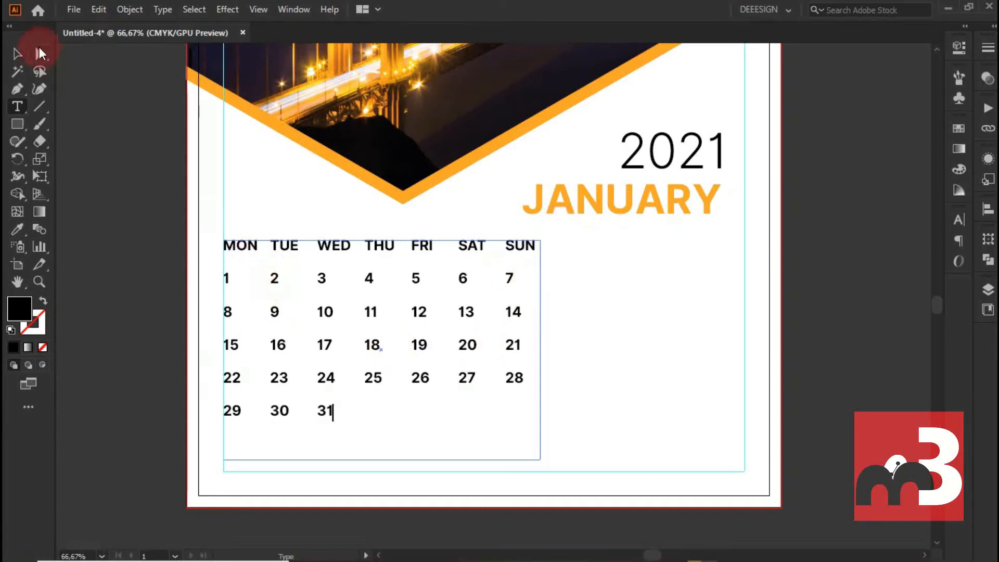
key(Escape)
click(209, 230)
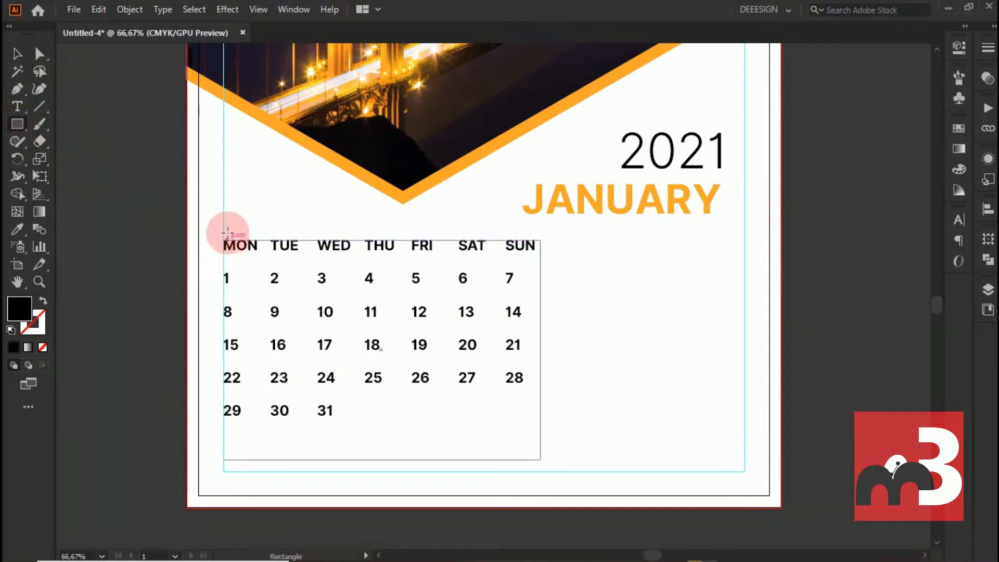
- Draw a rectangle over the full weekday row and fill it with the orange sampled from the photo's border strip
mouse_move(223, 231)
mouse_down()
mouse_move(551, 258)
mouse_move(540, 260)
mouse_up()
key(v)
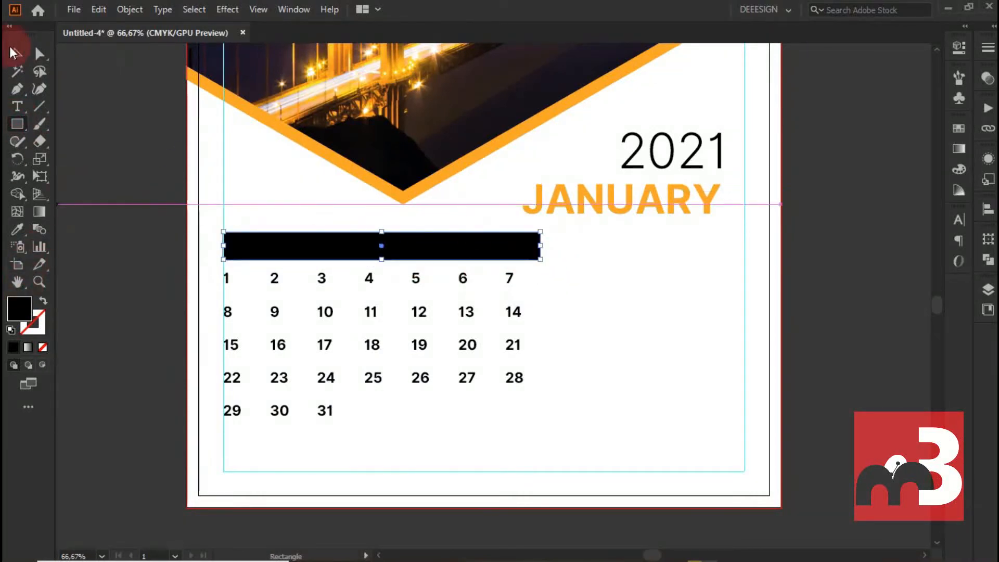
click(18, 229)
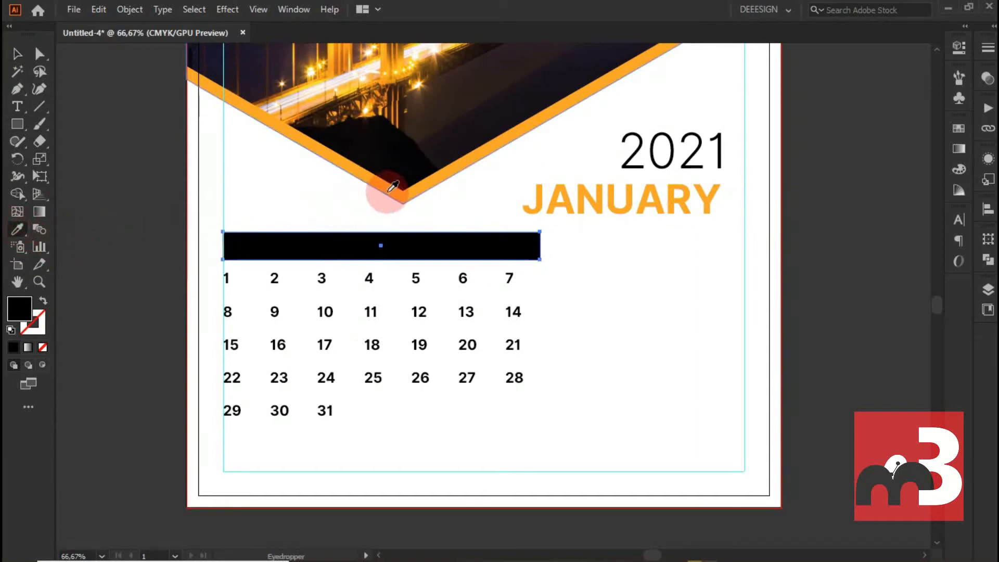
click(374, 187)
- Arrange the orange rectangle behind the weekday names
right_click(281, 249)
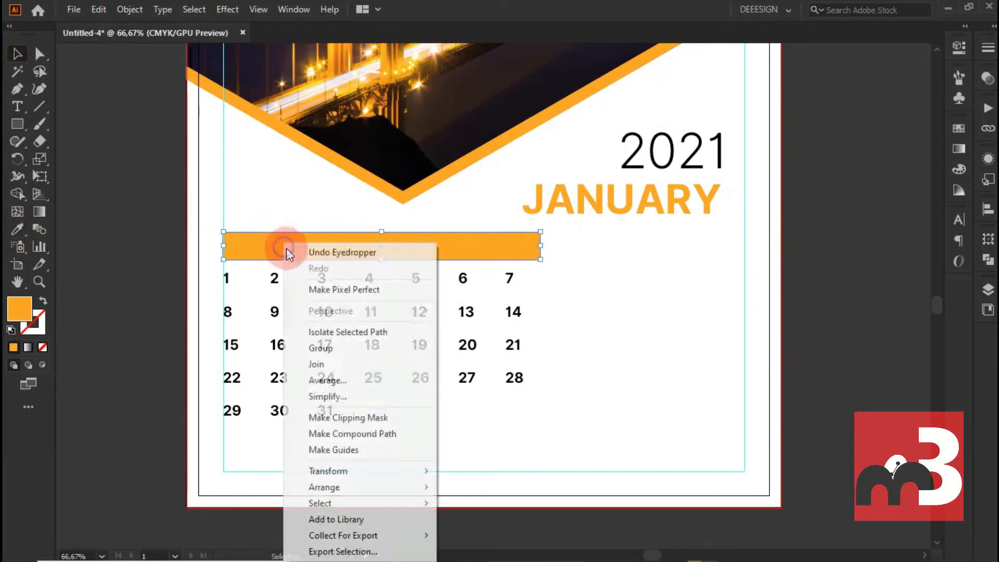
mouse_move(417, 485)
click(492, 449)
click(572, 291)
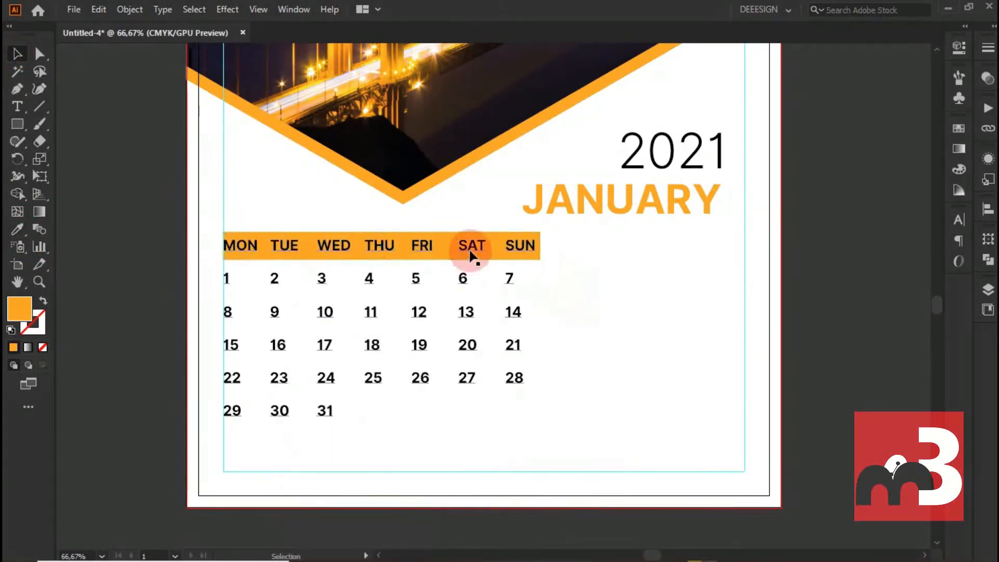
- Draw a straight vertical Pen path across the orange bar's height between FRI and SAT
scroll(470, 249, up, 2)
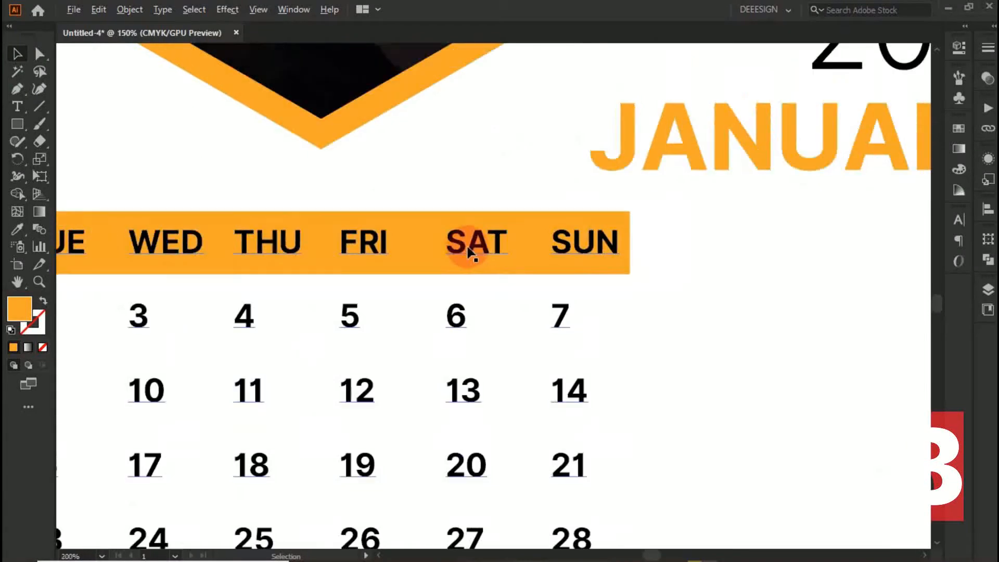
click(416, 211)
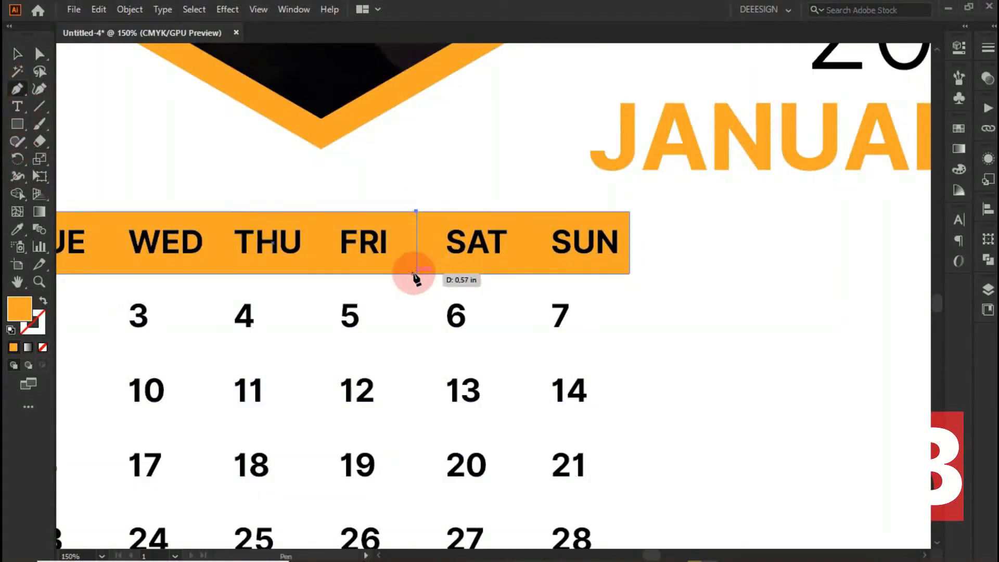
click(416, 273)
ctrl+click(324, 181)
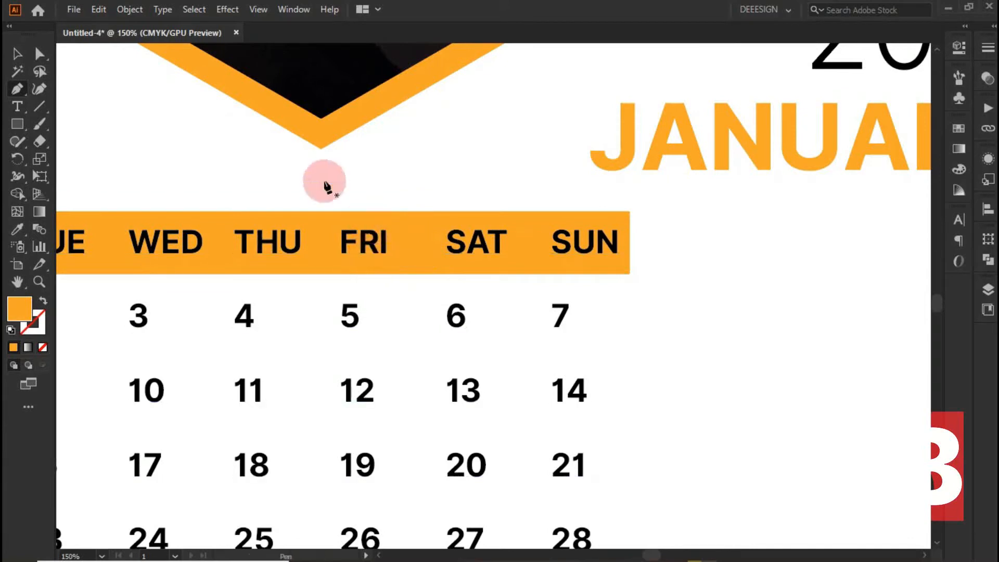
- Split the orange bar along the vertical path with the Pathfinder Divide operation
click(18, 54)
shift+click(443, 223)
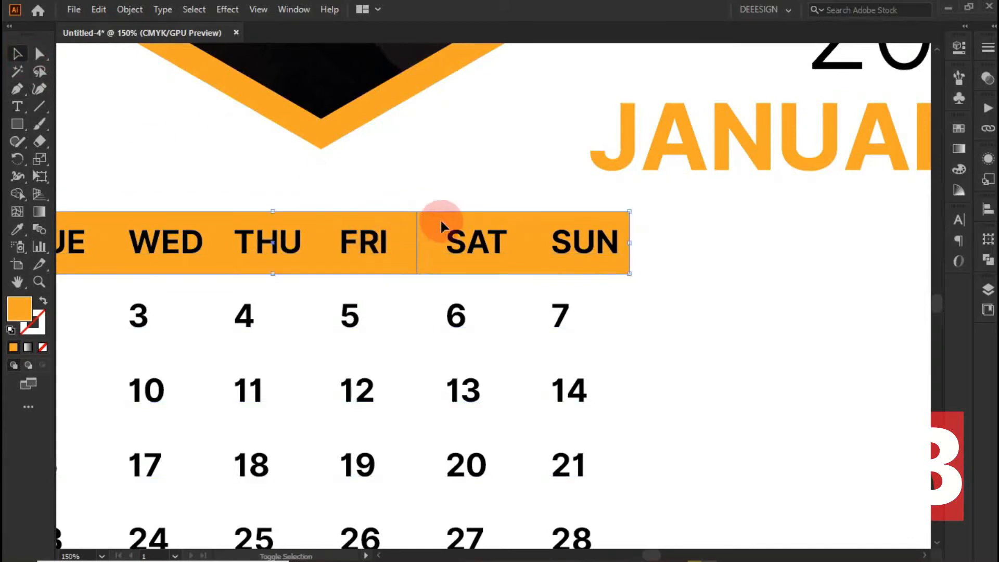
click(988, 260)
click(821, 311)
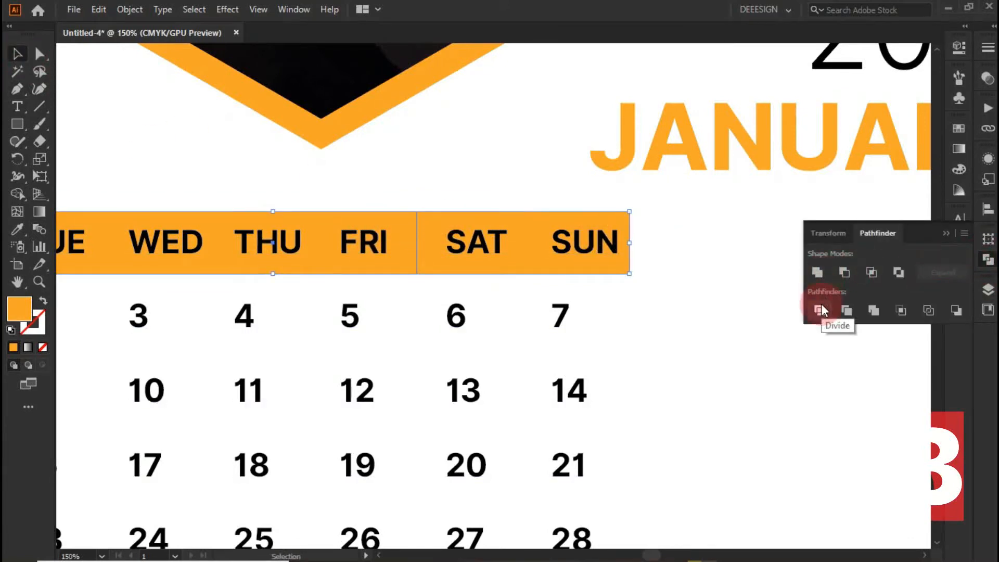
- Recolour only the weekend segment of the divided bar crimson red, about ce113e
click(39, 53)
click(538, 263)
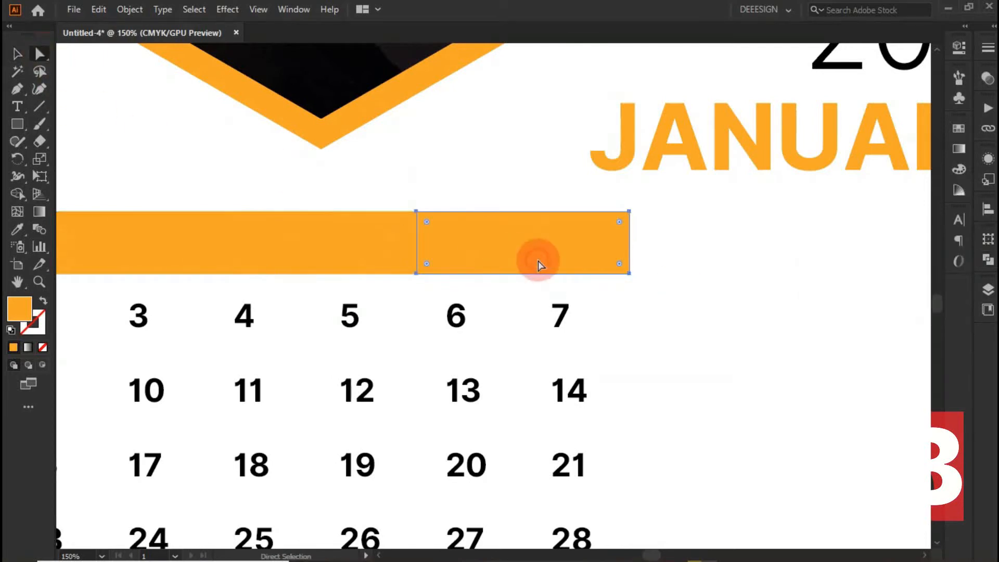
double_click(13, 311)
drag(781, 213, 788, 145)
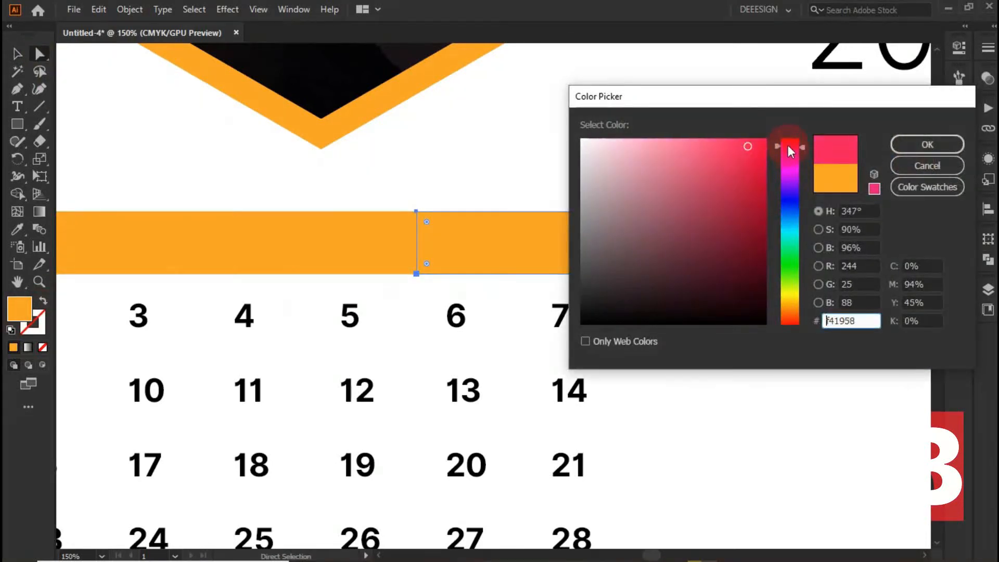
click(758, 144)
click(916, 145)
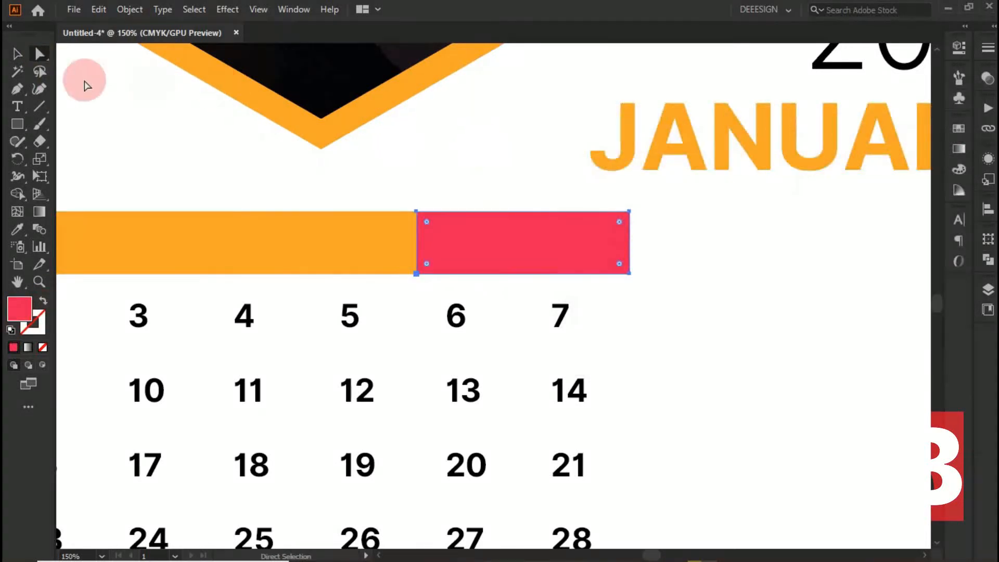
double_click(21, 311)
mouse_move(751, 160)
mouse_down()
mouse_move(767, 133)
mouse_move(766, 166)
mouse_up()
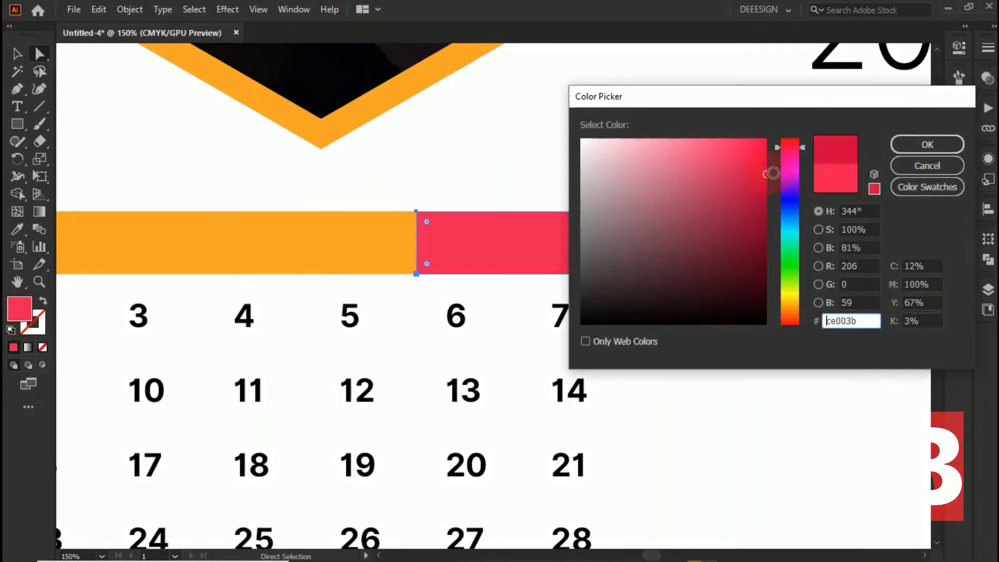
click(916, 144)
click(23, 56)
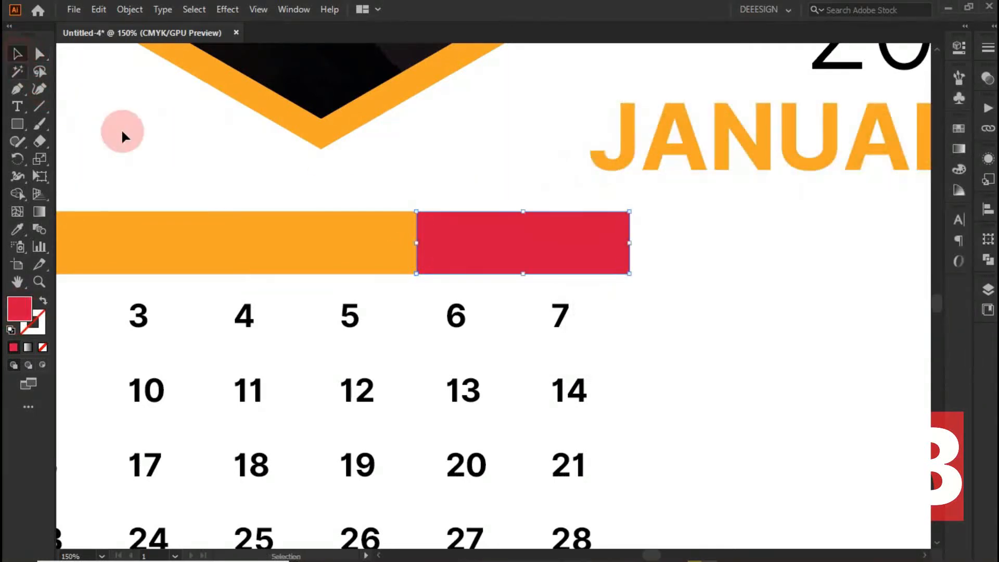
click(123, 133)
- Arrange the two-colour bar behind the weekday text
scroll(292, 209, down, 1)
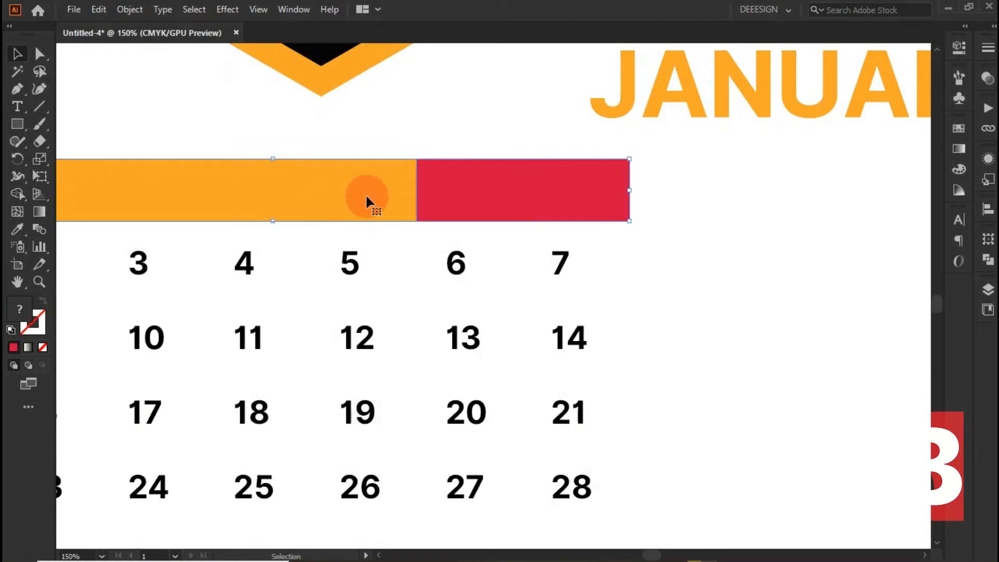
right_click(367, 201)
mouse_move(413, 372)
click(591, 408)
scroll(353, 214, down, 3)
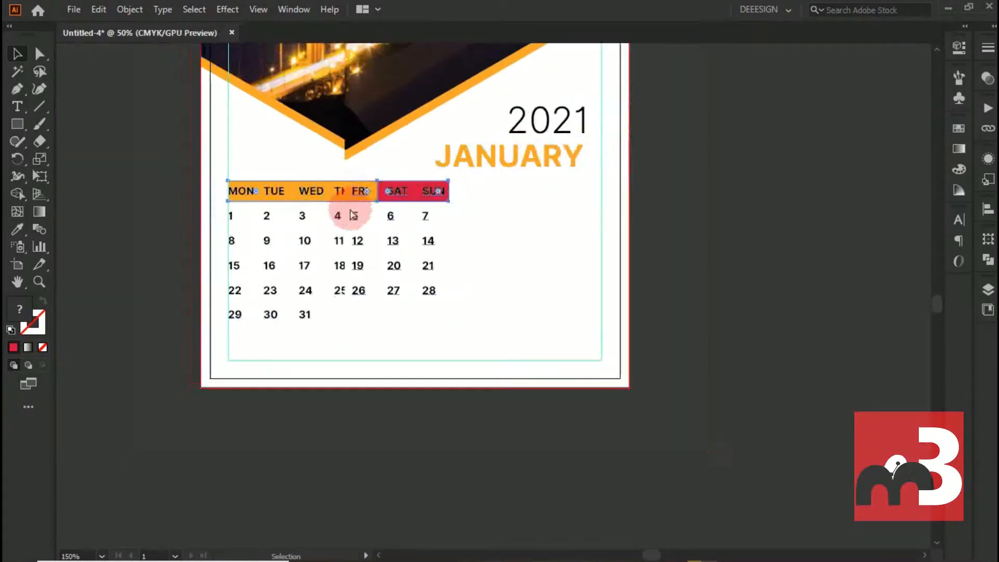
- Set the text colour of the weekday names MON through SUN to white, ffffff
click(255, 195)
key(t)
drag(245, 191, 509, 198)
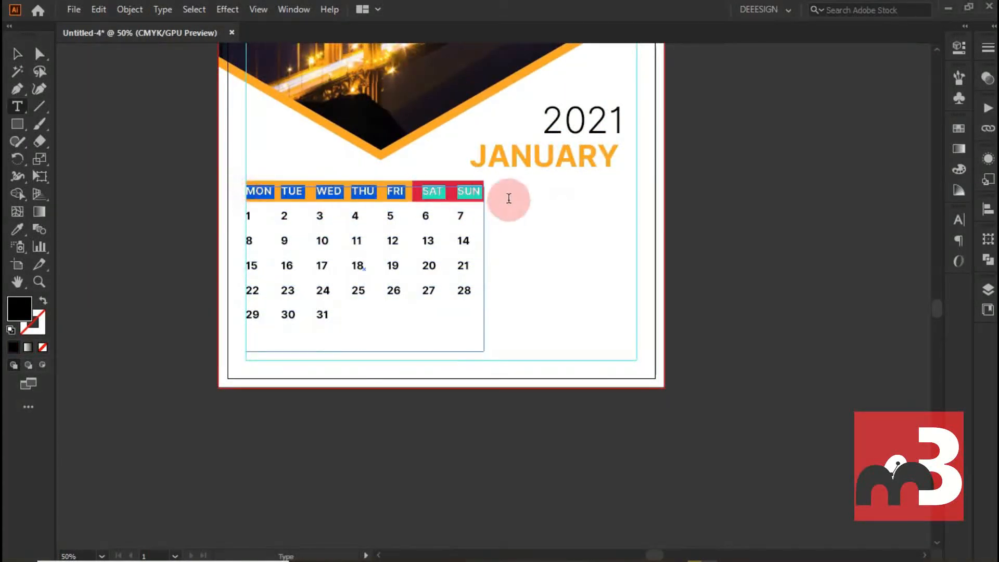
double_click(19, 309)
text(ffffff)
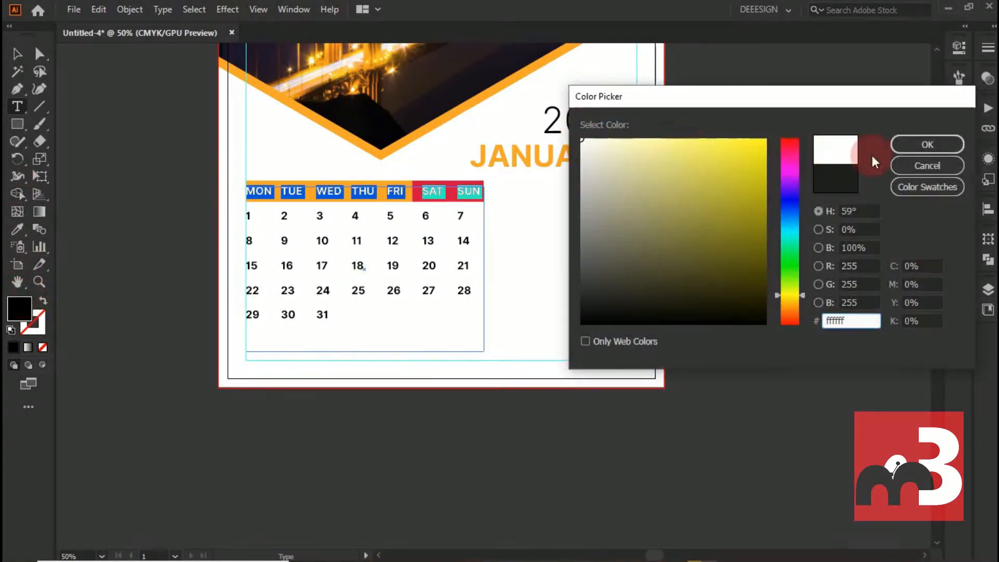
key(Return)
click(18, 53)
click(462, 170)
- Stretch the header bar's left edge slightly past the margin guide to leave padding before MON
scroll(462, 169, up, 2)
scroll(502, 184, down, 1)
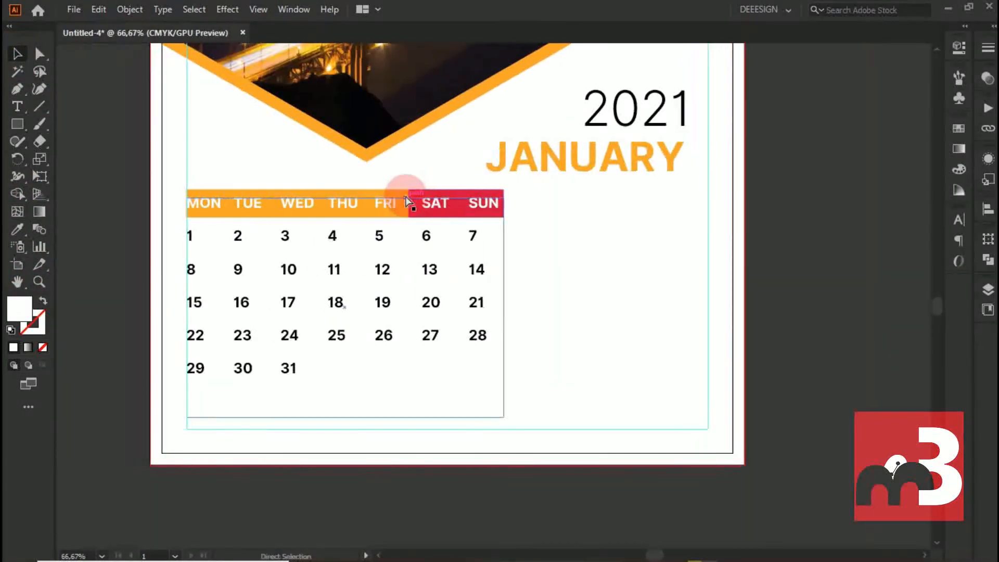
scroll(527, 207, up, 1)
scroll(527, 207, left, 3)
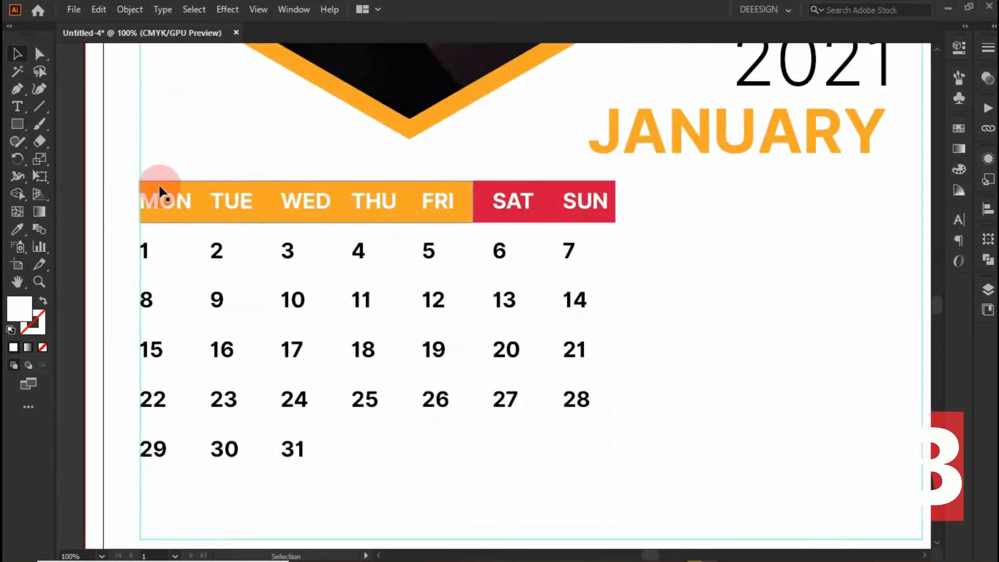
drag(141, 201, 132, 198)
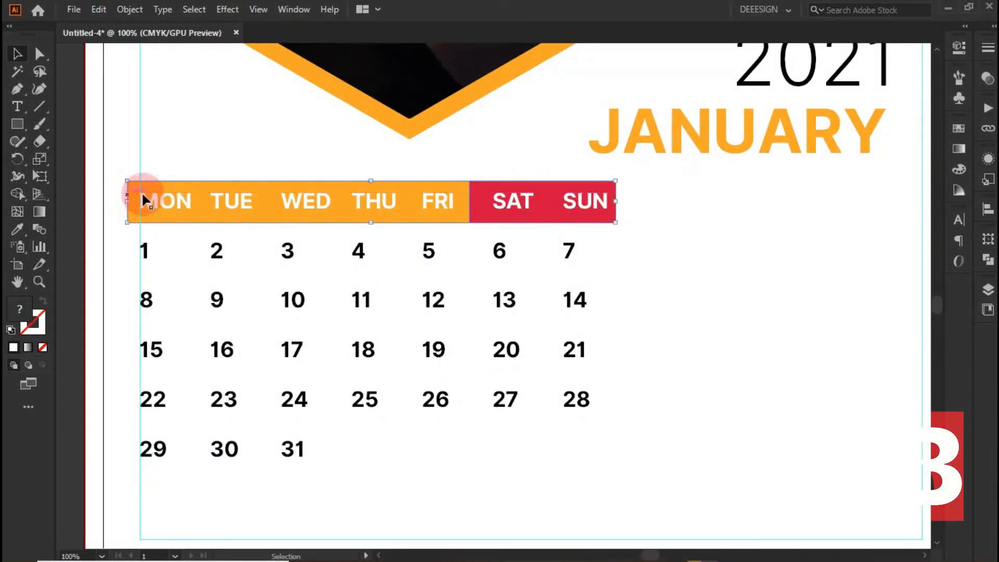
- Shift the header bar and the date text area together to the right, bringing the bar's edge to the left margin guide
shift+click(217, 252)
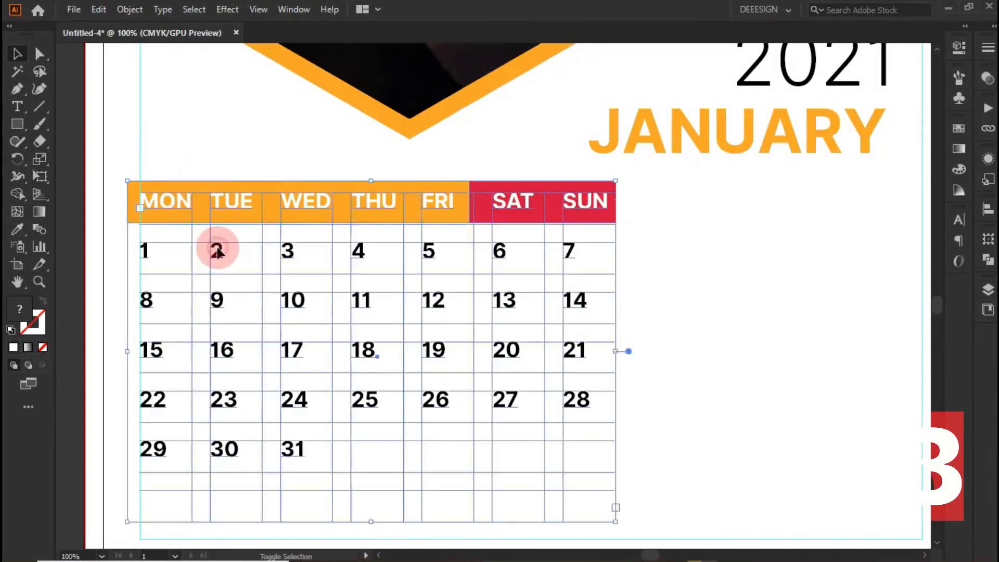
key(shift+Right)
key(shift+Right)
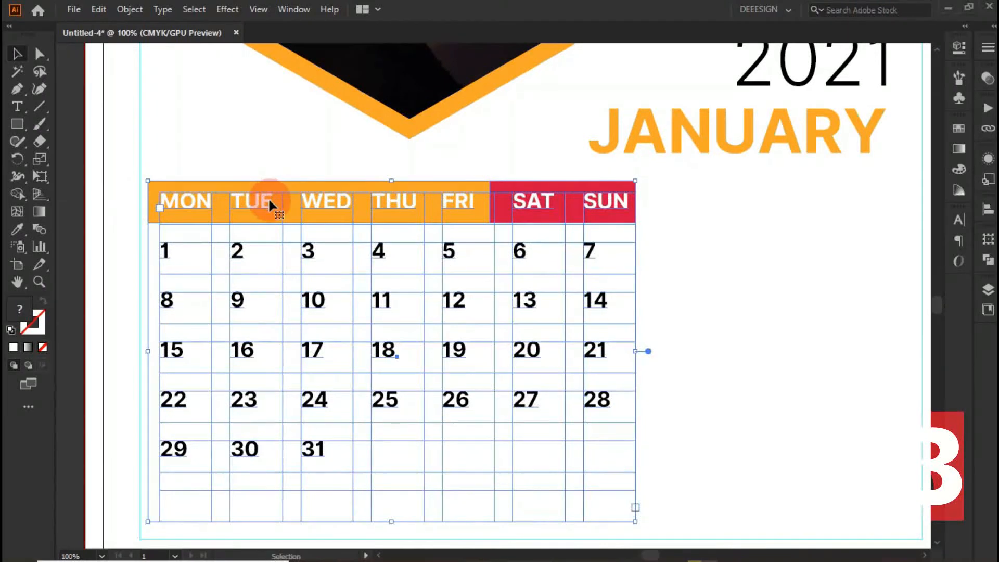
click(120, 142)
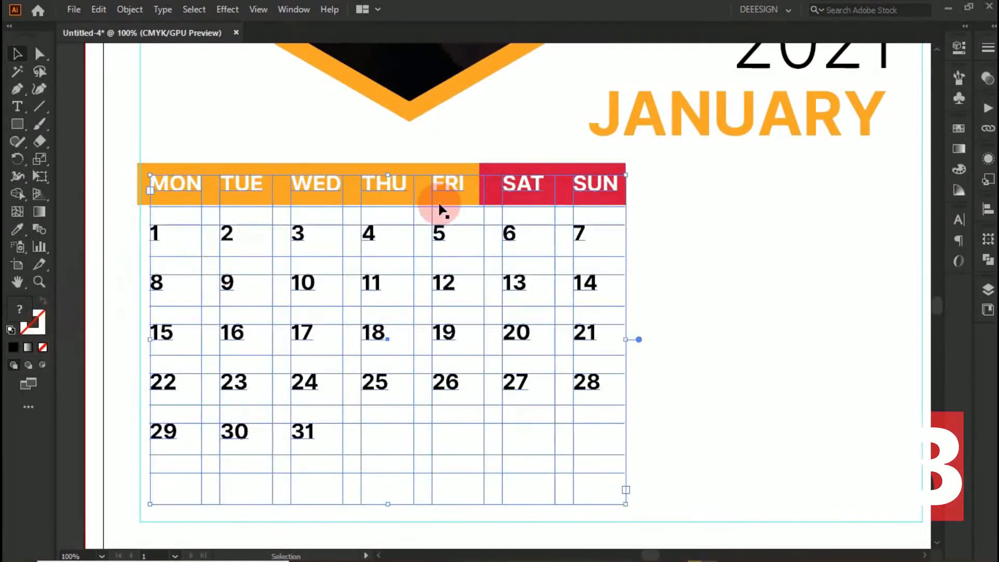
- Copy the hex colour code of the red SAT and SUN segment of the header bar
click(479, 151)
click(484, 171)
click(39, 53)
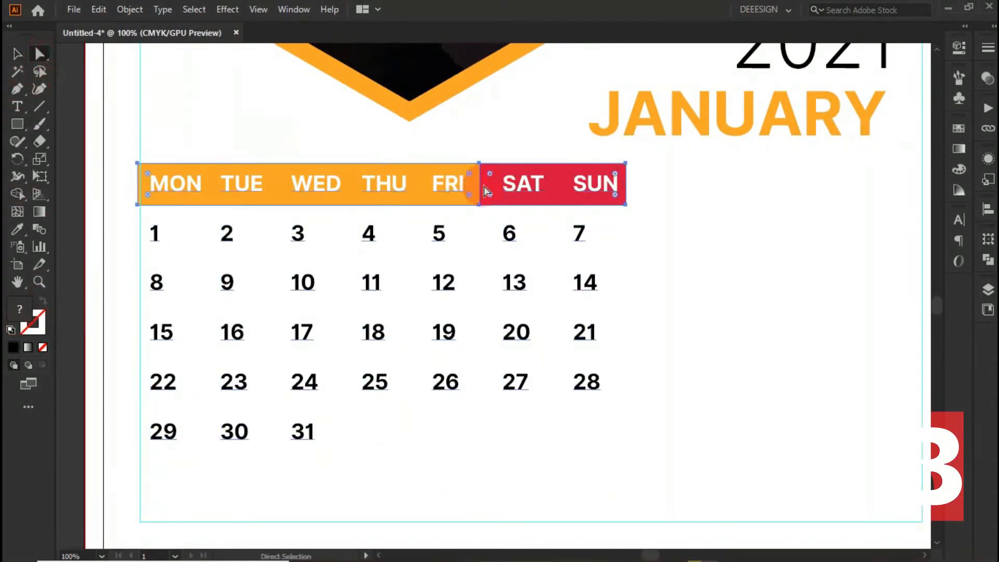
click(497, 172)
double_click(20, 310)
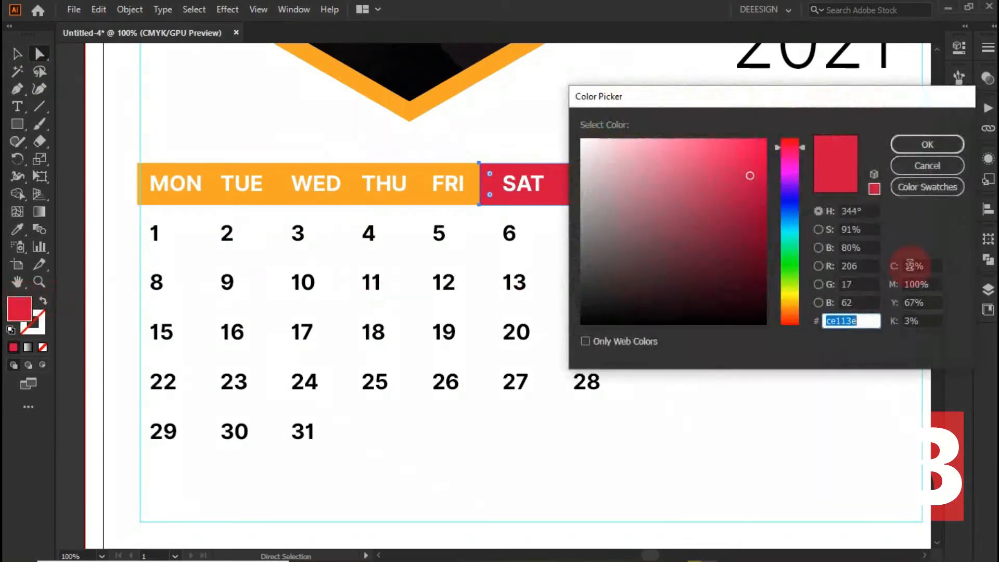
click(928, 145)
click(19, 52)
click(198, 147)
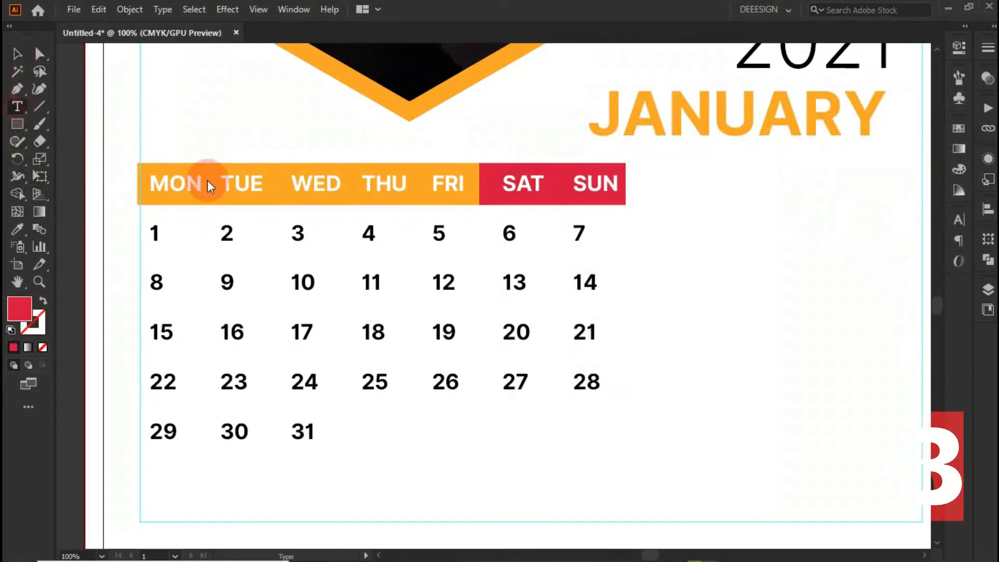
- Colour the dates 6 and 7 with the weekend segment's red, ce113e
drag(506, 234, 602, 234)
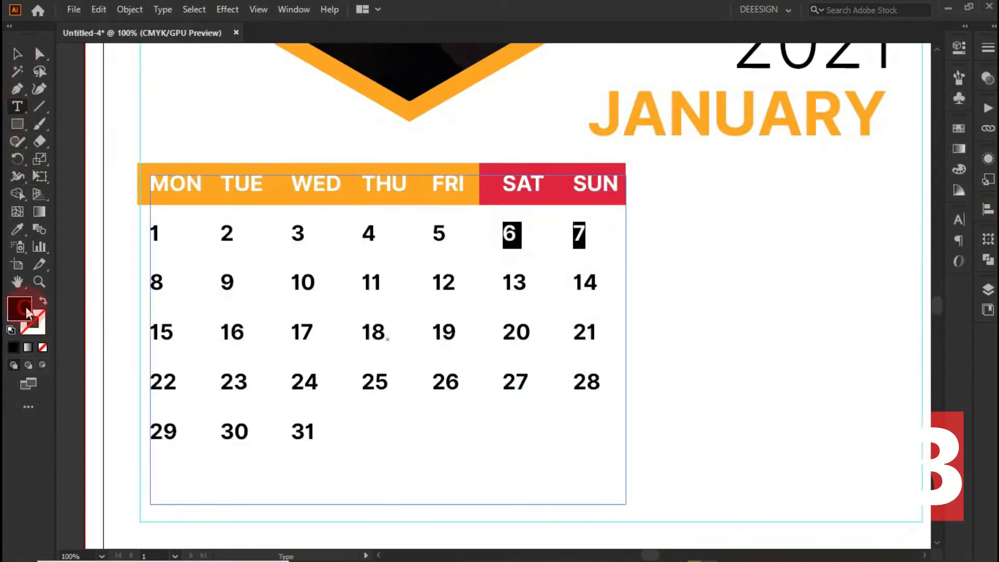
double_click(22, 309)
click(927, 145)
click(18, 54)
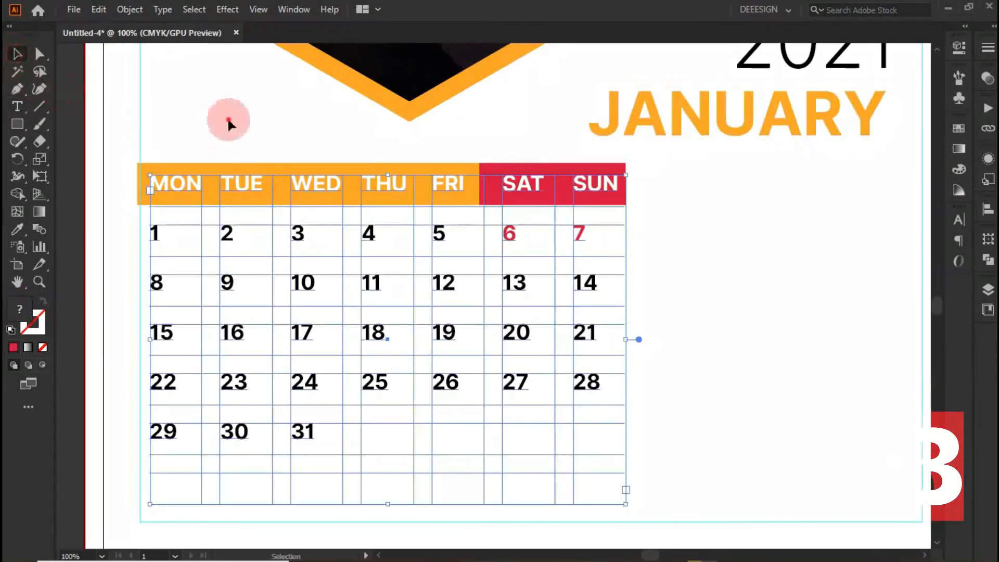
click(228, 120)
- Recolour the dates 13, 14, 20 and 21 with the Eyedropper, sampling the red weekend dates above them
scroll(93, 263, down, 1)
drag(504, 265, 630, 274)
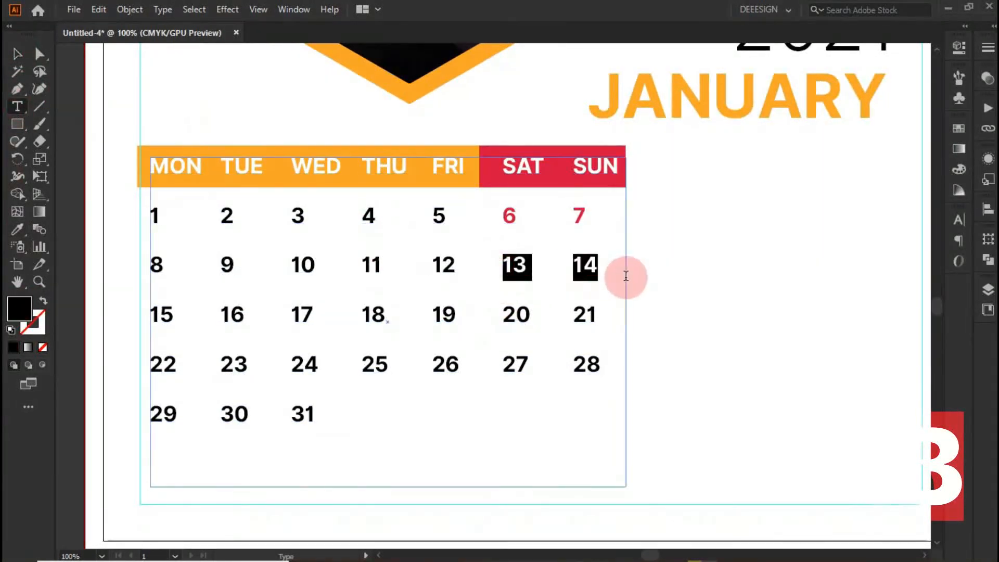
click(17, 229)
click(501, 215)
click(17, 107)
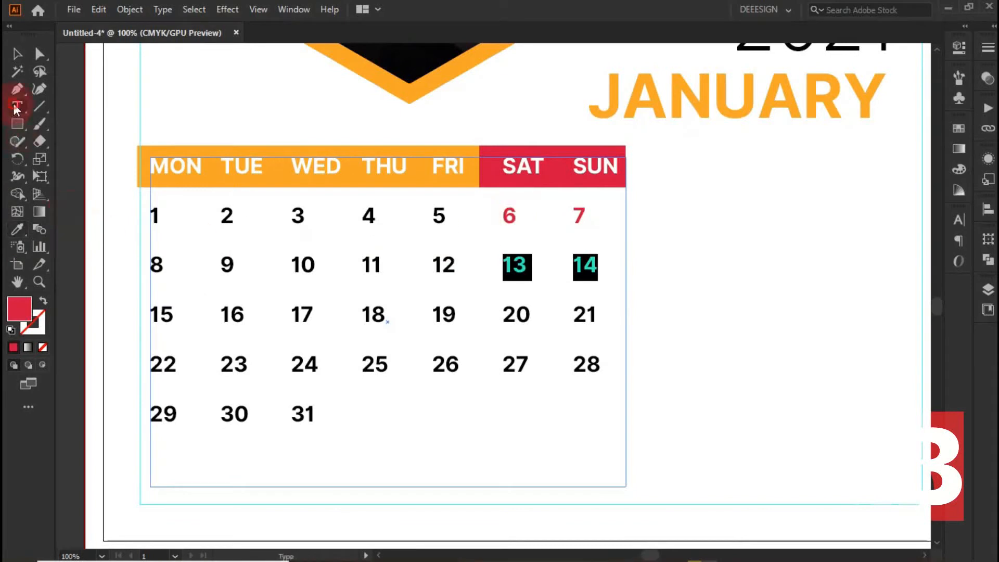
drag(503, 315, 634, 329)
click(18, 229)
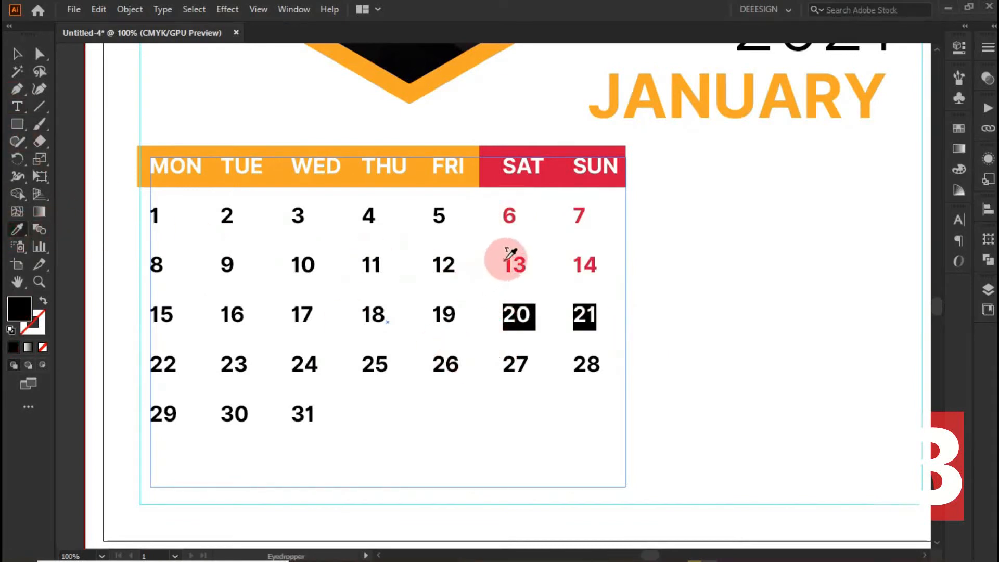
- Recolour the dates 27 and 28 with the Eyedropper, sampling the red of date 20
click(17, 107)
drag(505, 359, 646, 367)
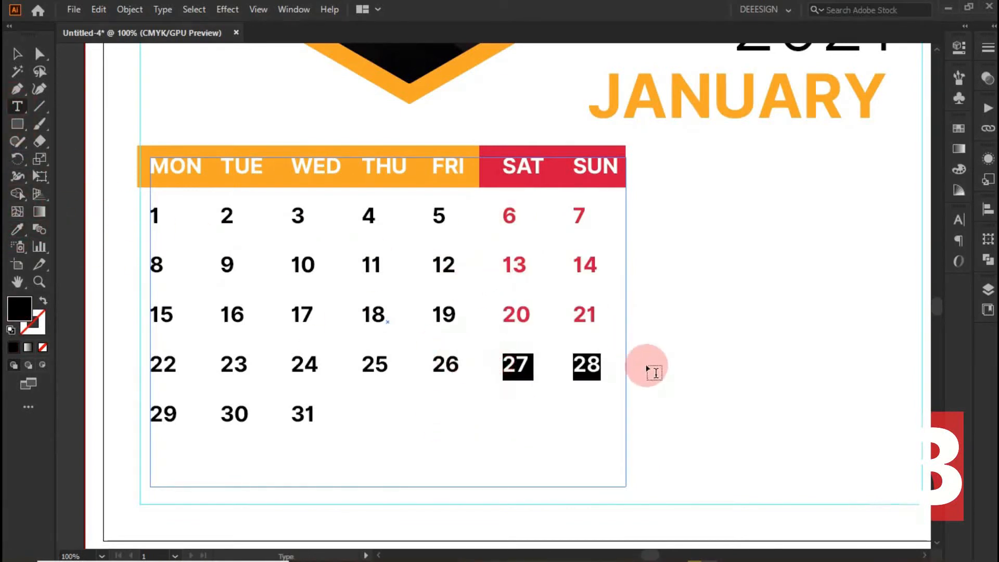
click(512, 311)
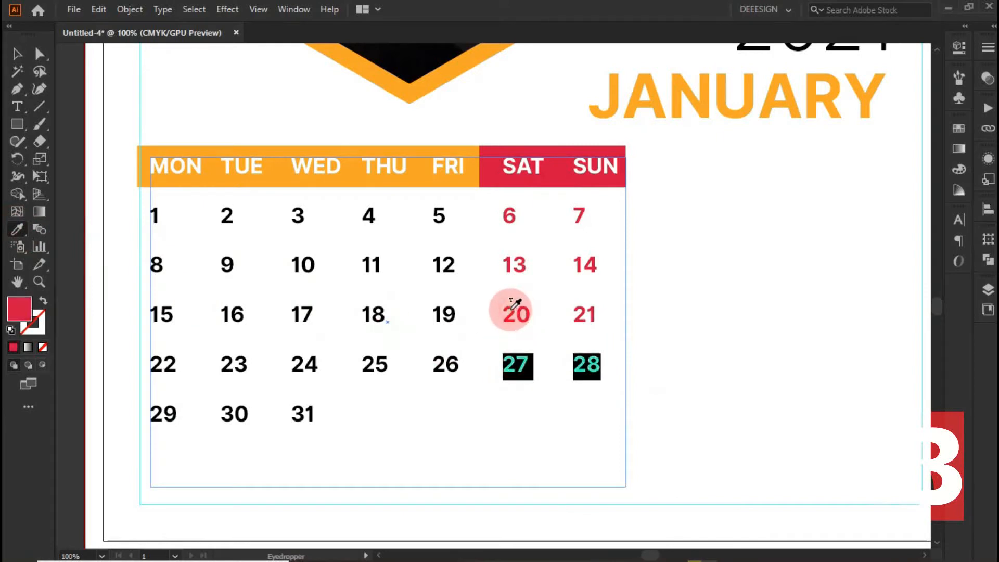
click(17, 54)
click(162, 102)
scroll(172, 221, down, 1)
scroll(510, 301, up, 1)
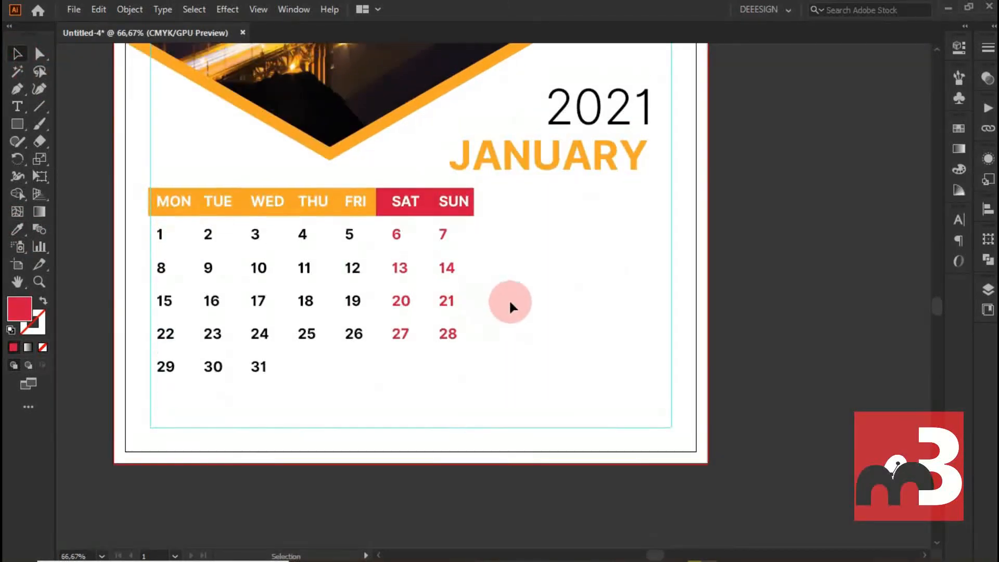
- Move the year 2021 from above the JANUARY title onto the sky in the photo's upper right area
scroll(569, 290, up, 5)
scroll(599, 266, down, 1)
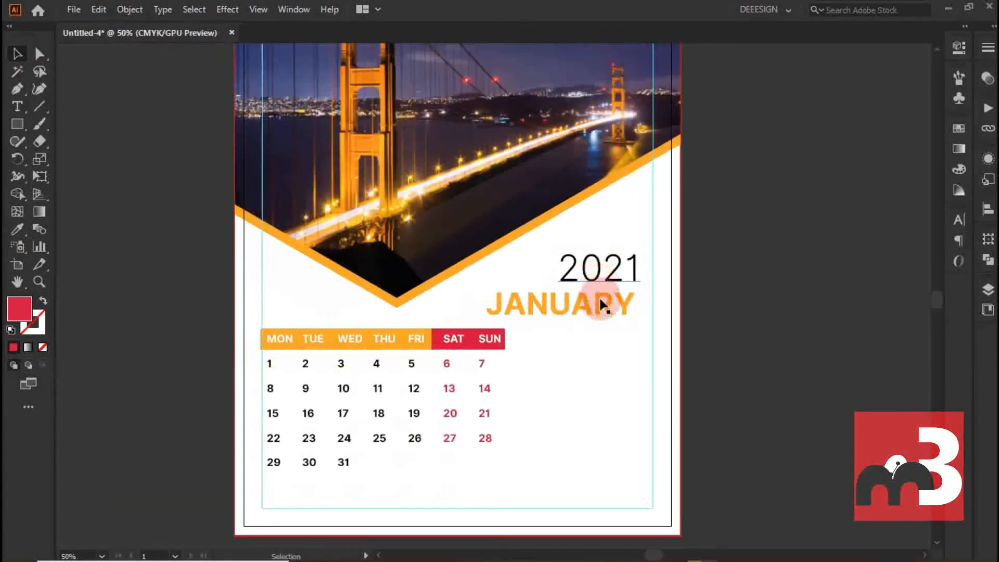
scroll(603, 304, up, 3)
drag(617, 358, 614, 67)
scroll(608, 167, up, 2)
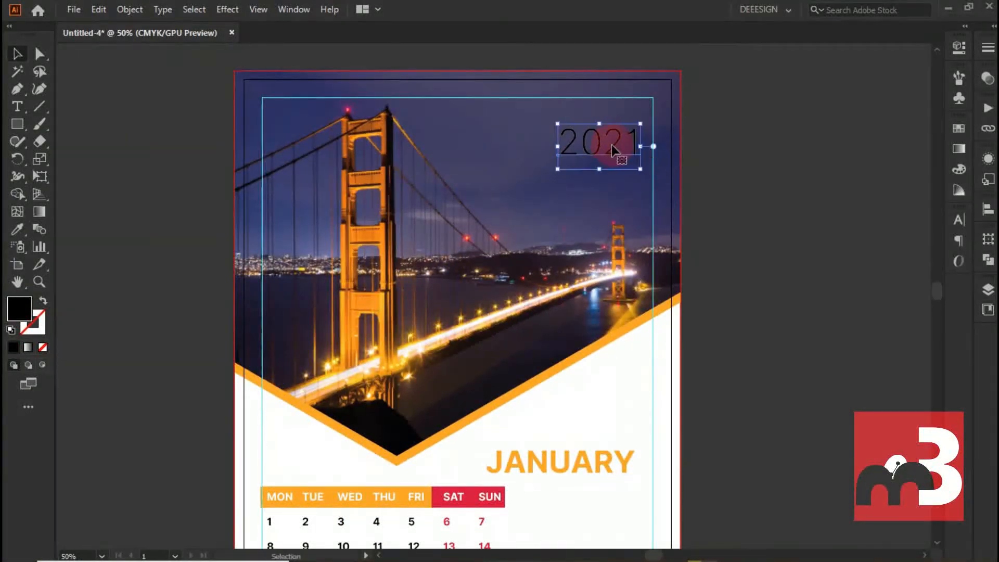
- Set the year 2021 to the Semi Bold weight with a white ffffff fill
double_click(609, 145)
click(959, 47)
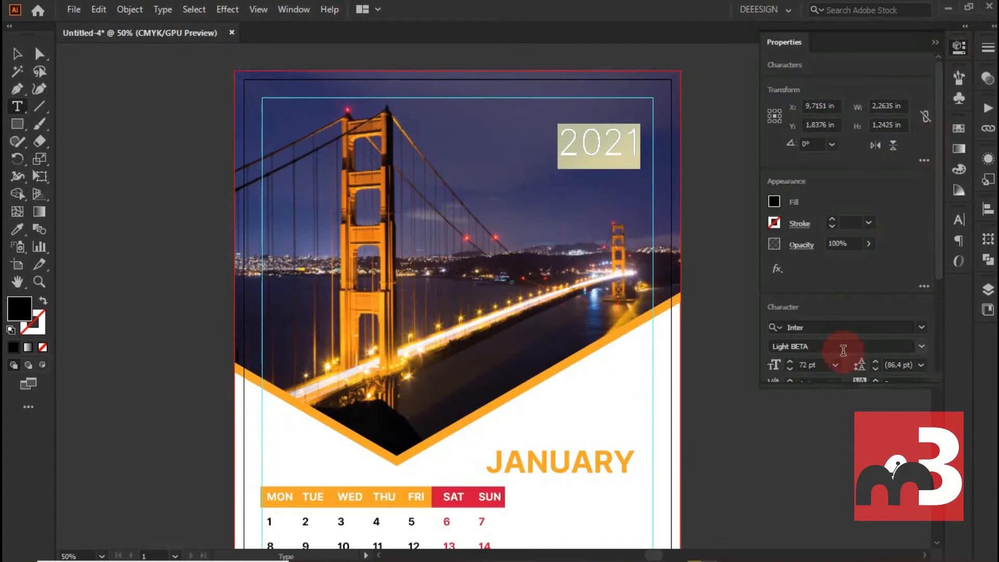
click(921, 346)
click(821, 249)
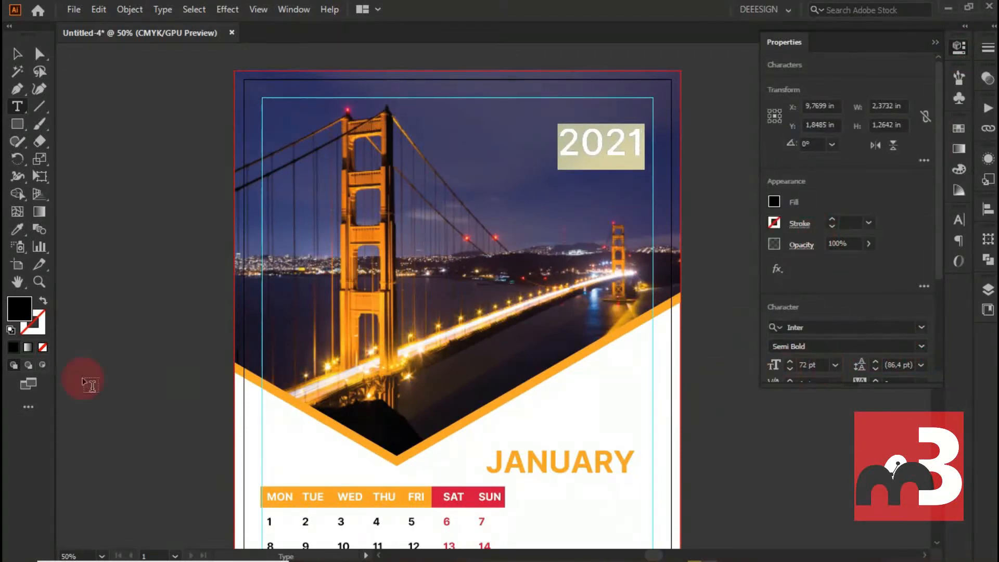
double_click(23, 307)
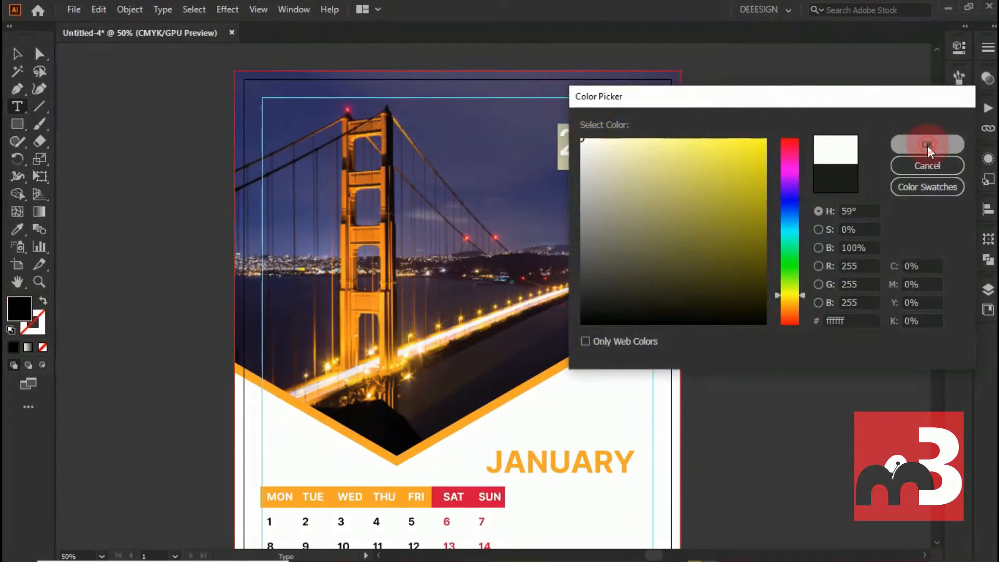
click(928, 146)
key(Escape)
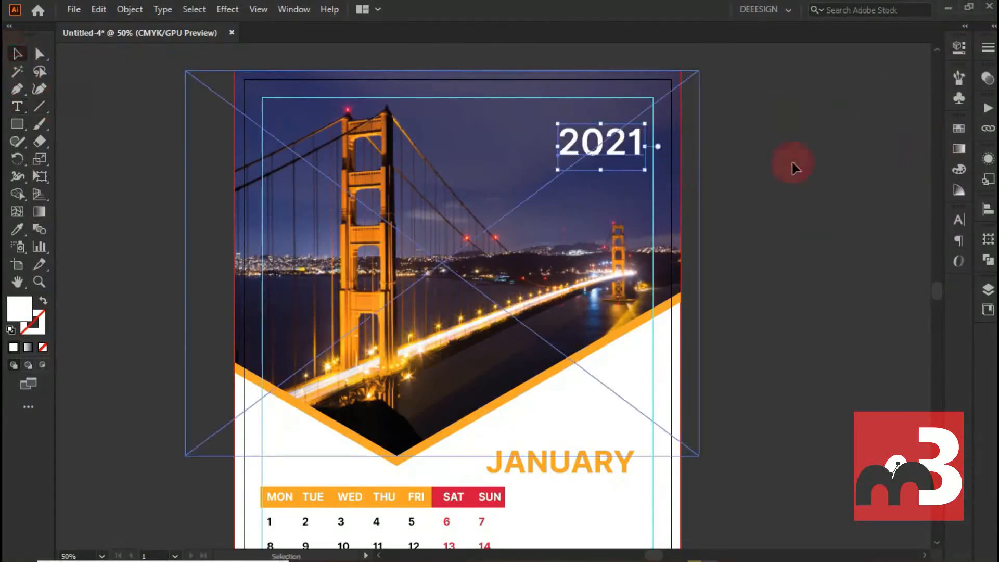
click(792, 162)
- Draw a long, thin white rectangle above the JANUARY title, extending past the page's right edge
scroll(717, 291, down, 2)
scroll(676, 291, up, 1)
scroll(652, 289, down, 1)
click(17, 122)
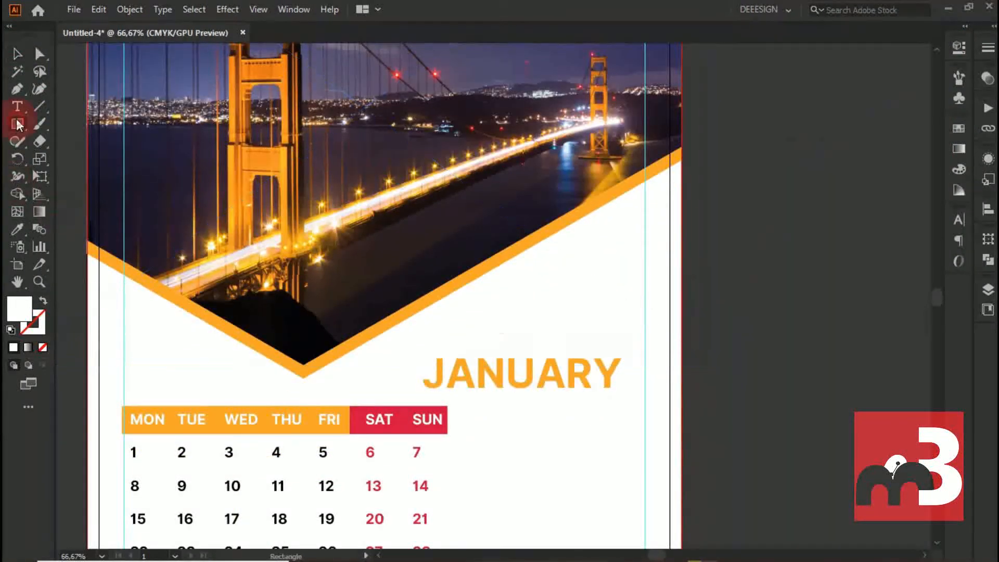
drag(501, 295, 906, 306)
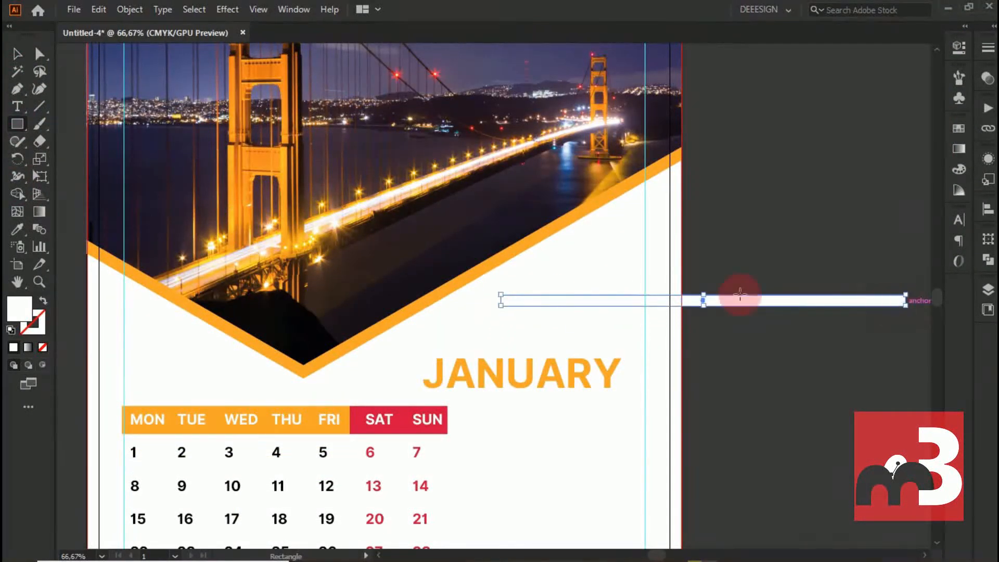
- Rotate the thin rectangle 30° and move it alongside the rising arm of the orange V-shaped frame
key(v)
right_click(915, 293)
mouse_move(889, 474)
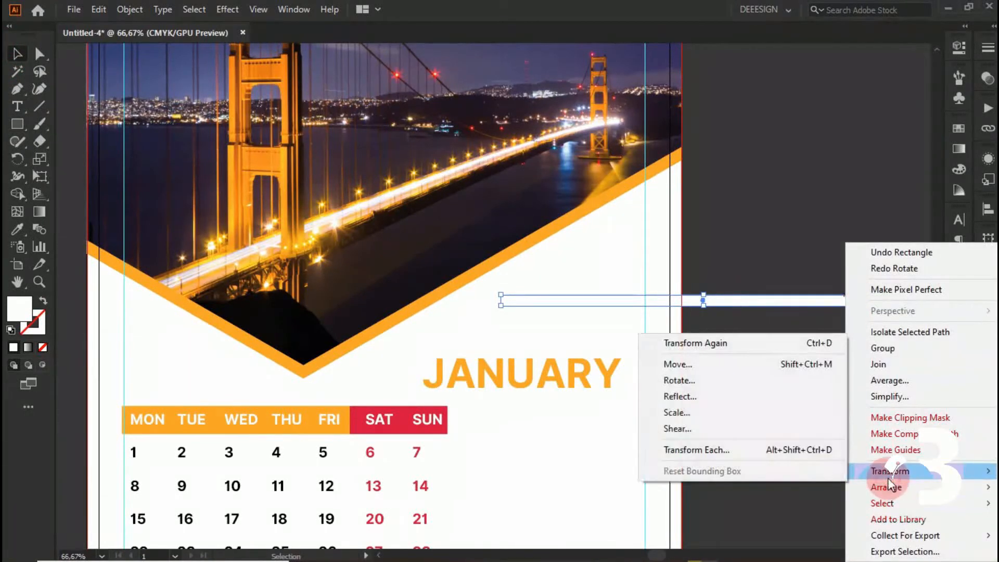
click(703, 381)
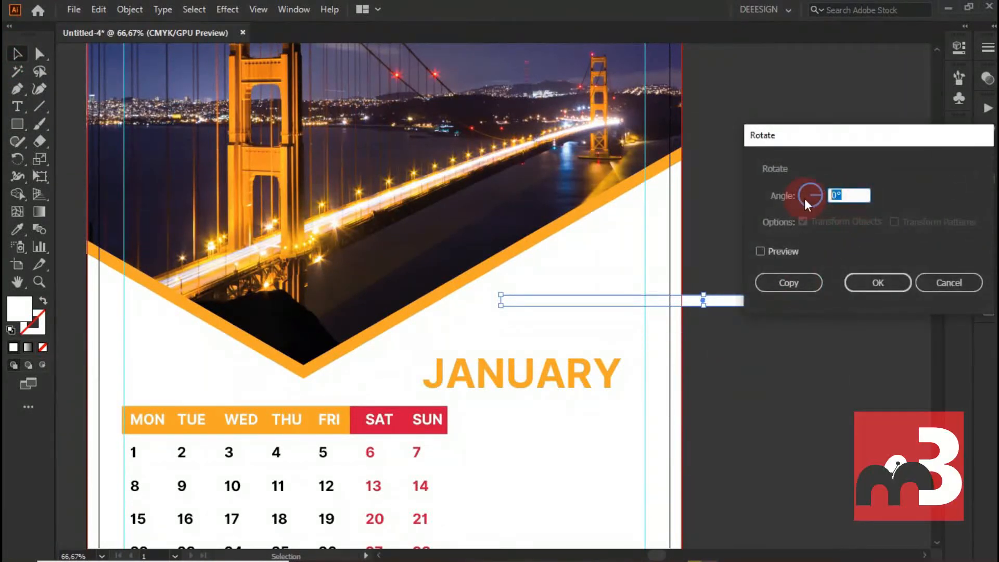
click(765, 251)
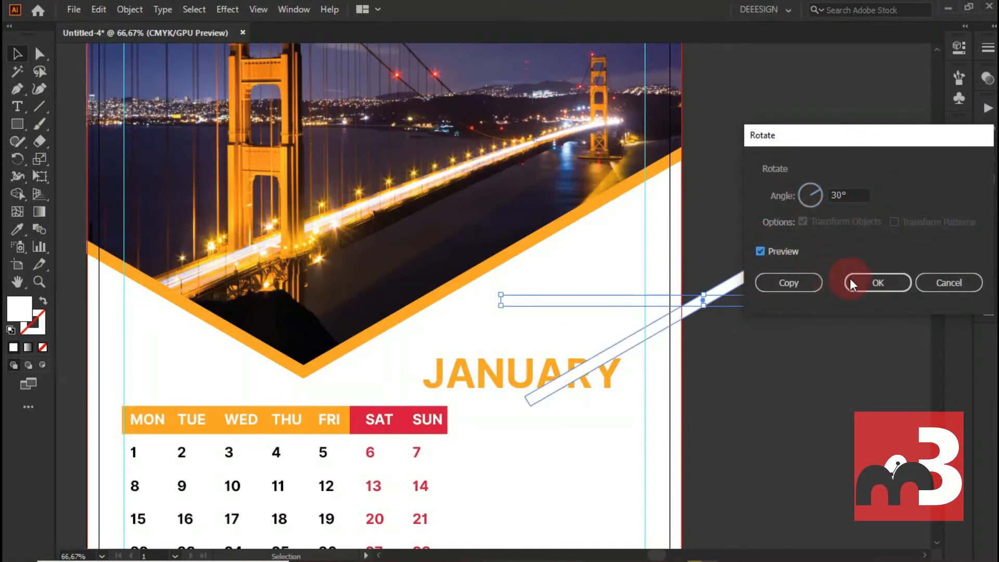
click(890, 283)
drag(773, 263, 680, 209)
- Colour the stripe with the frame's orange using the Eyedropper and duplicate it into three staggered parallel stripes
click(17, 229)
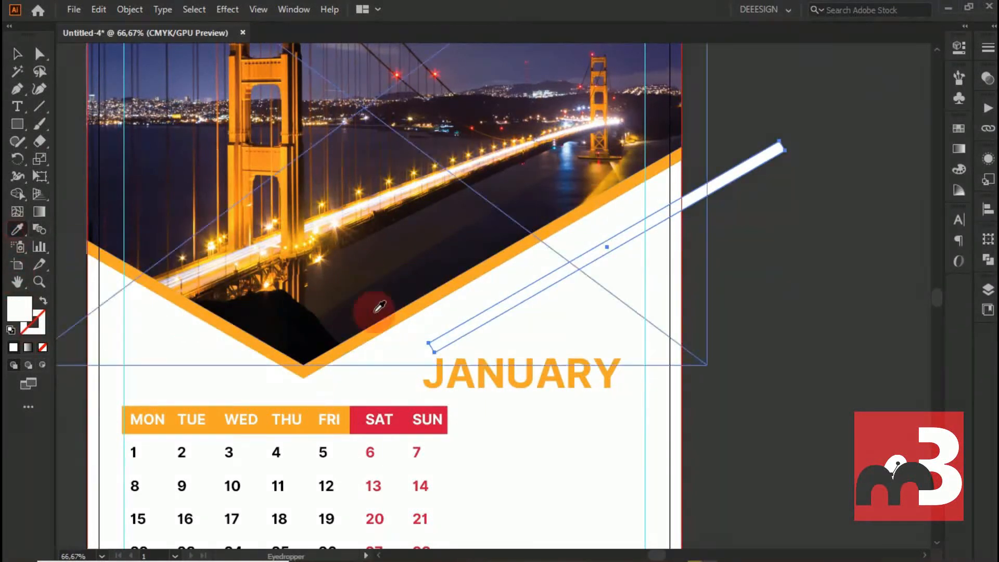
click(451, 285)
click(18, 54)
drag(571, 268, 628, 218)
drag(631, 219, 735, 176)
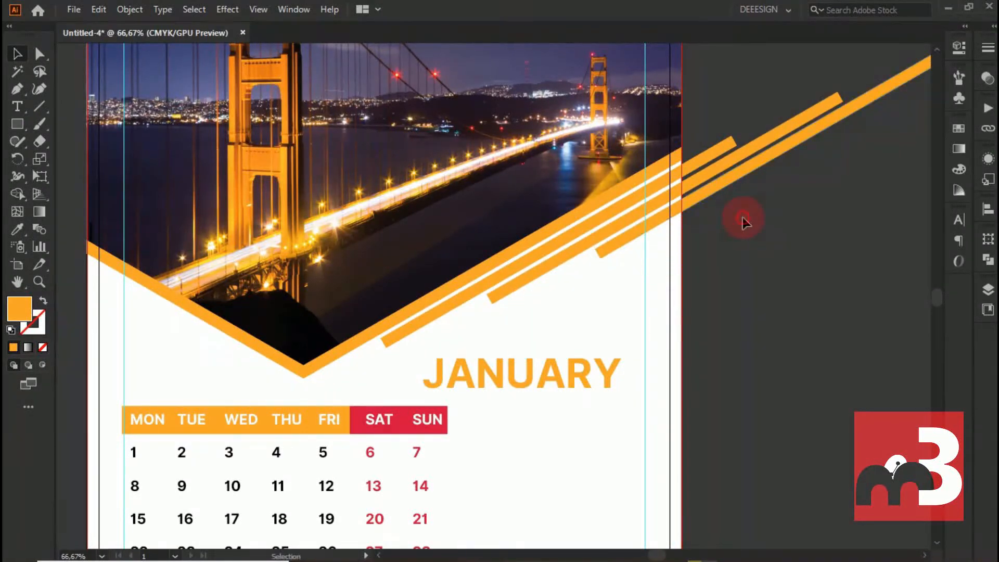
- Unlock all locked objects in the document
scroll(743, 224, down, 2)
scroll(741, 264, up, 2)
click(130, 10)
click(221, 127)
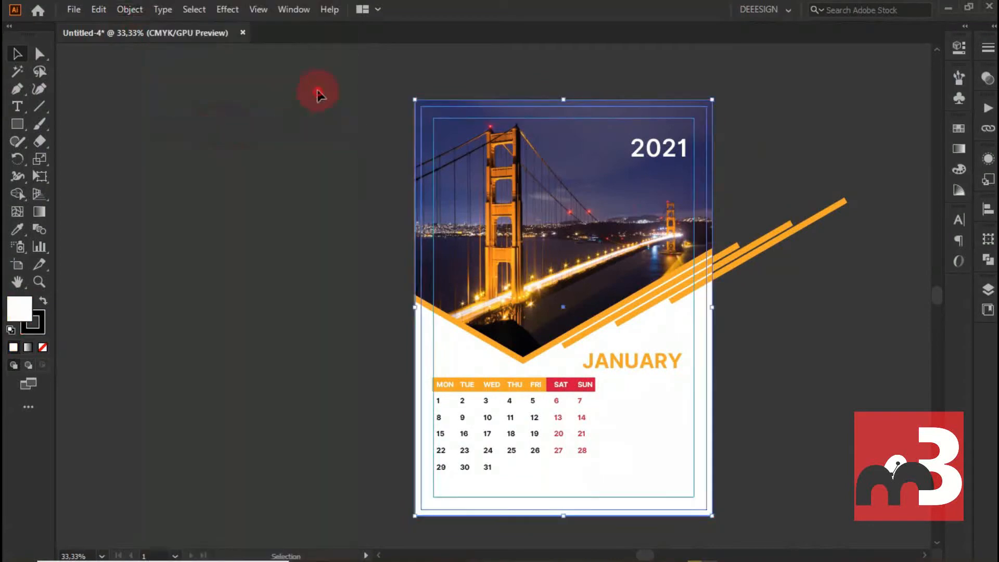
- Select all artwork and trim off the stripe ends beyond the page's right edge with the Shape Builder
key(ctrl+a)
scroll(312, 312, down, 1)
click(17, 194)
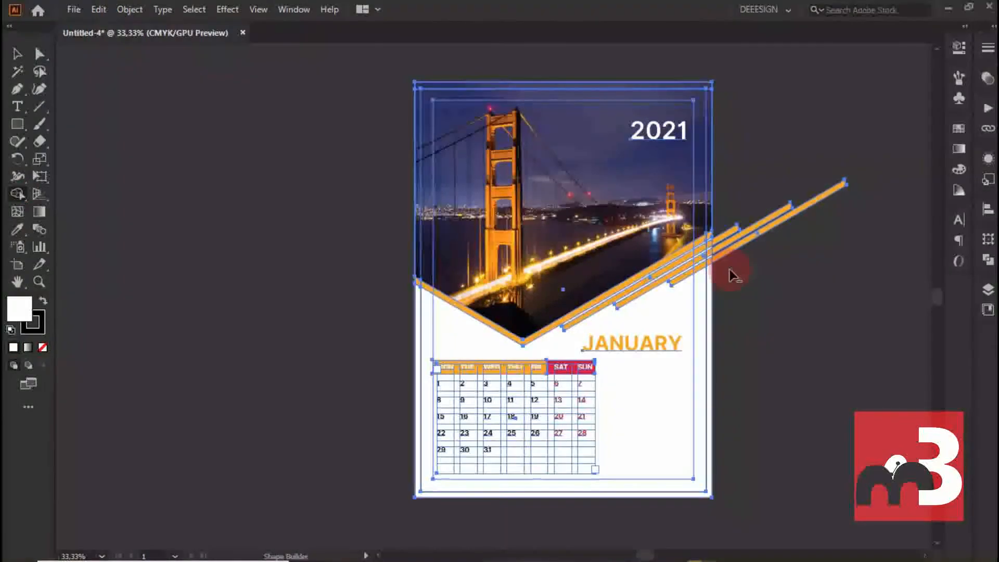
scroll(718, 227, up, 5)
click(16, 52)
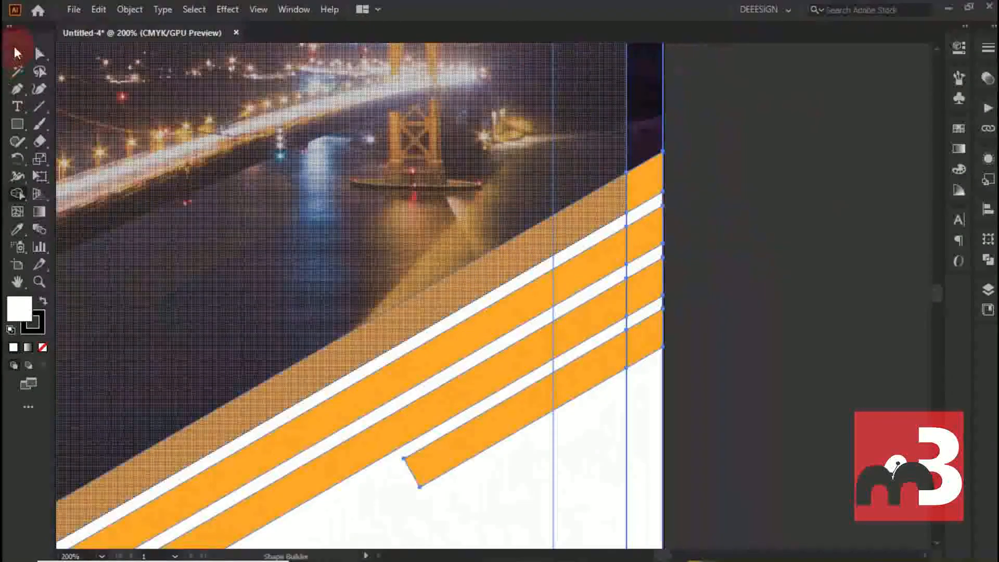
scroll(254, 158, down, 3)
scroll(416, 287, left, 3)
scroll(400, 247, down, 2)
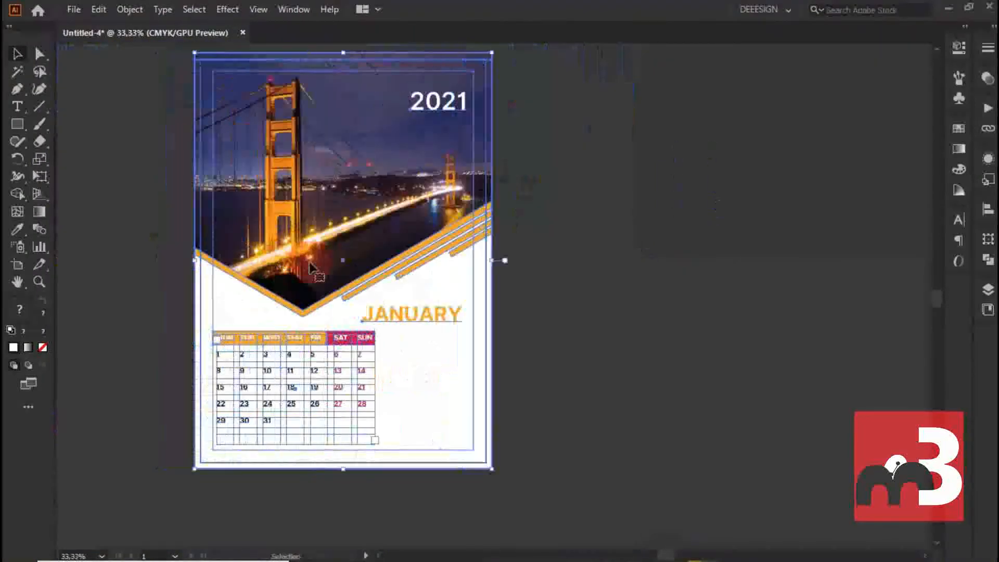
- Round the lower corner at the inner end of each of the three orange stripes
click(357, 297)
scroll(363, 301, up, 4)
click(285, 308)
click(37, 55)
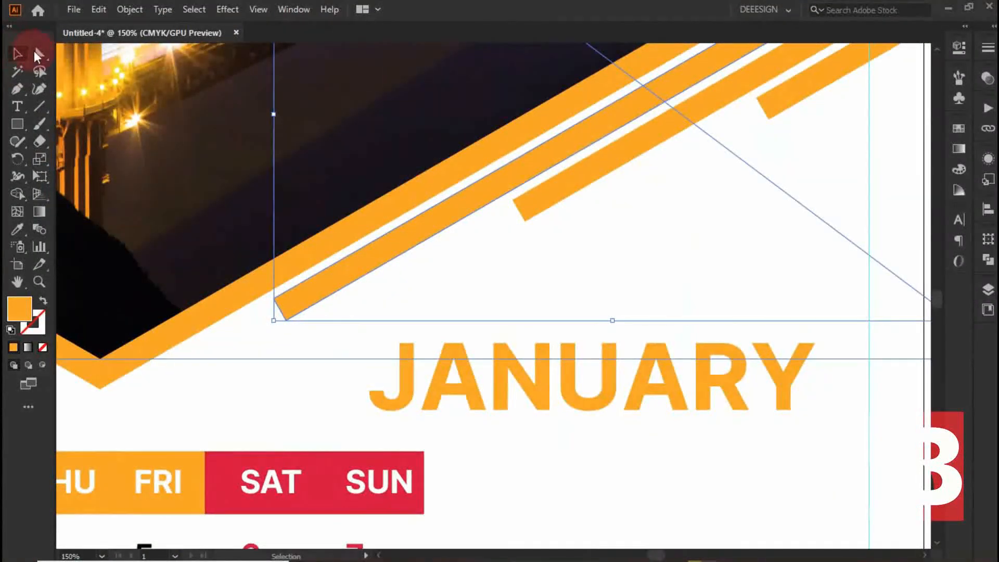
click(286, 319)
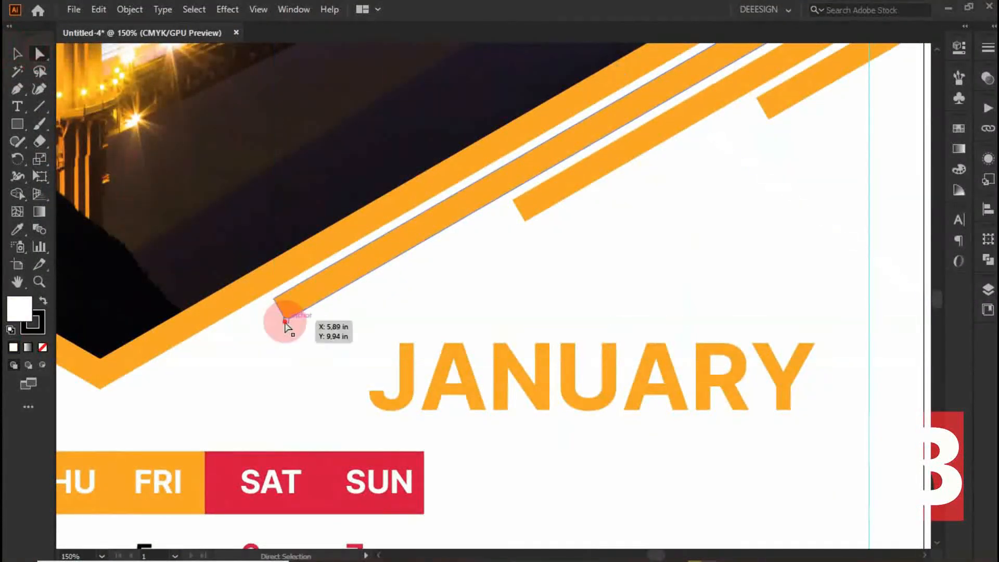
click(525, 221)
drag(530, 203, 530, 151)
scroll(572, 161, up, 2)
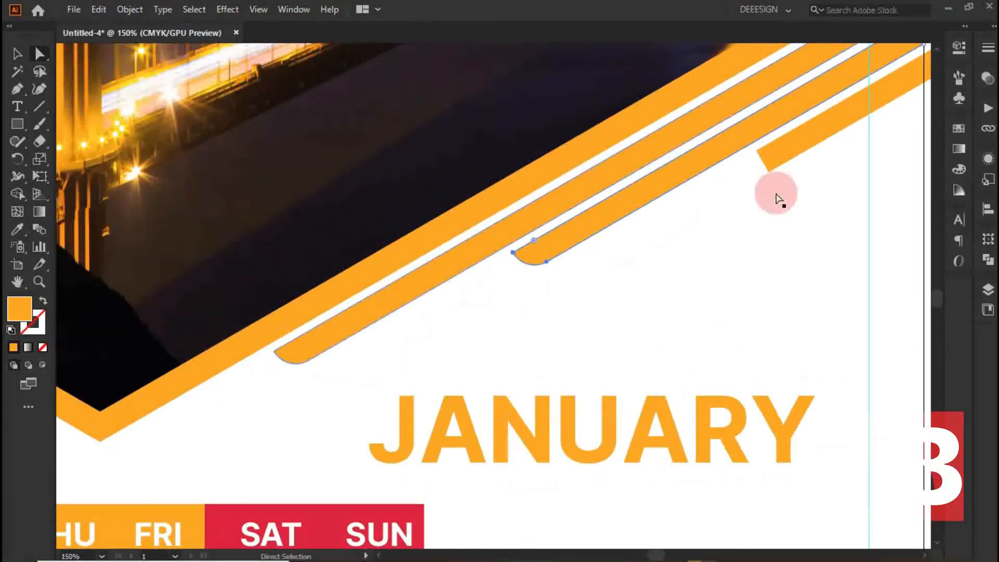
click(771, 172)
drag(770, 158, 771, 115)
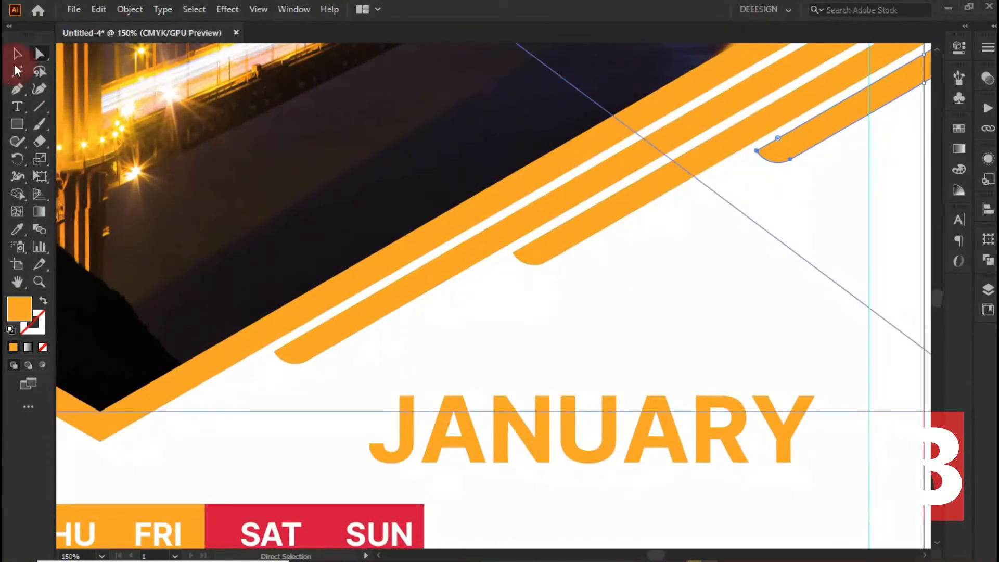
- Move the JANUARY title up and slightly right, closer to the orange stripes
click(17, 54)
scroll(151, 235, down, 4)
click(295, 291)
scroll(295, 292, left, 3)
scroll(295, 295, up, 2)
drag(373, 274, 394, 228)
scroll(353, 352, left, 3)
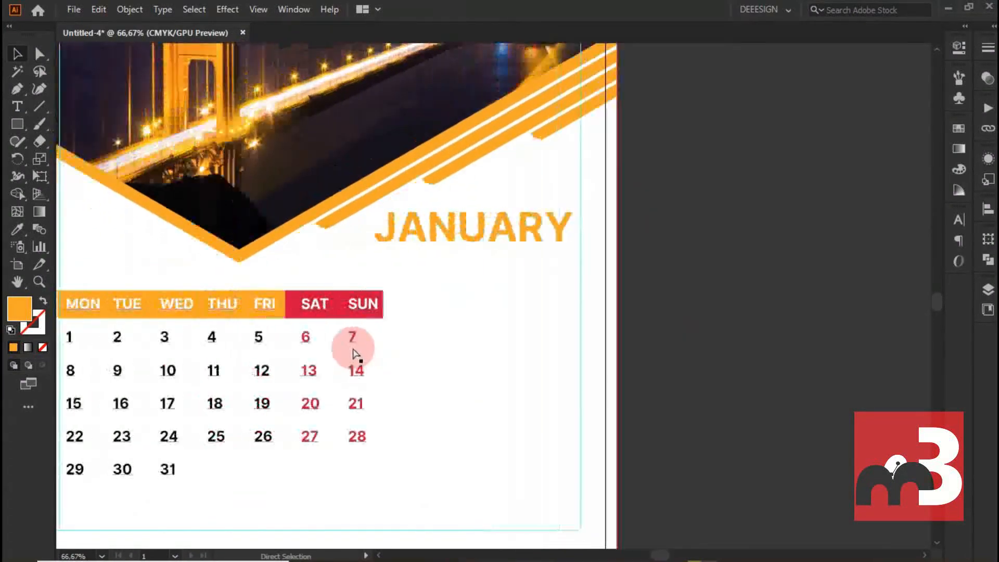
- Remove the orange and red bar behind the weekday names and recolour the names black
scroll(265, 323, down, 1)
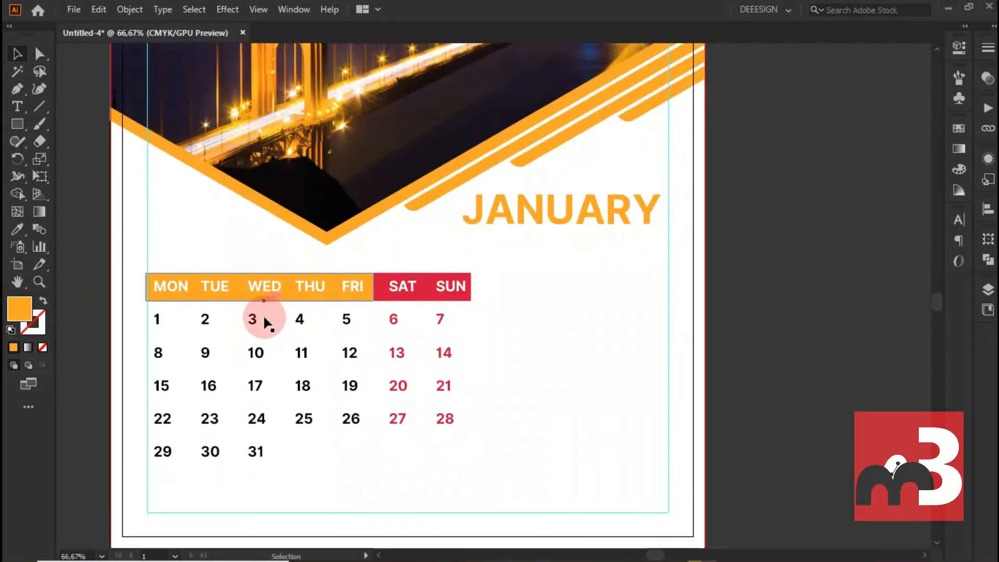
click(310, 294)
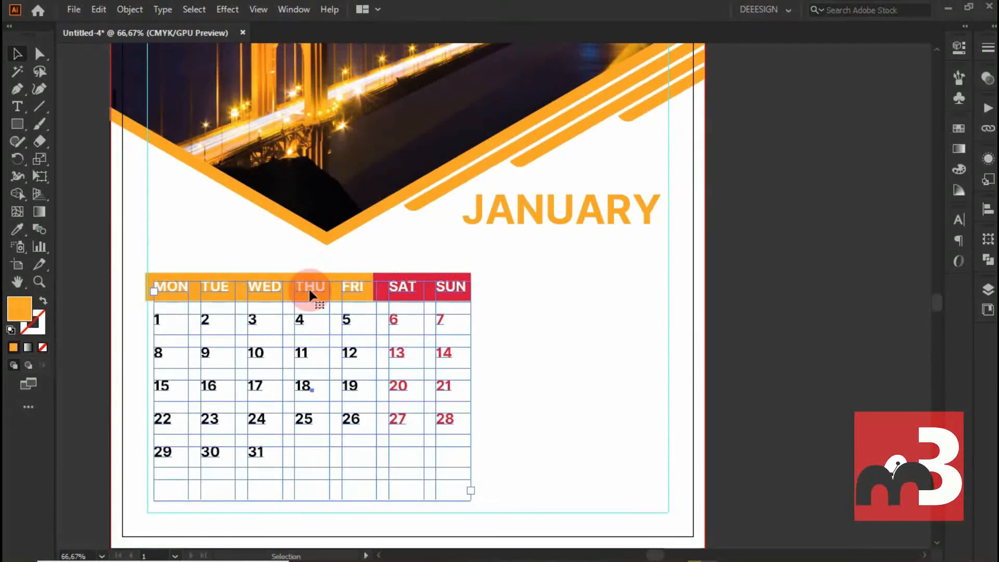
click(744, 268)
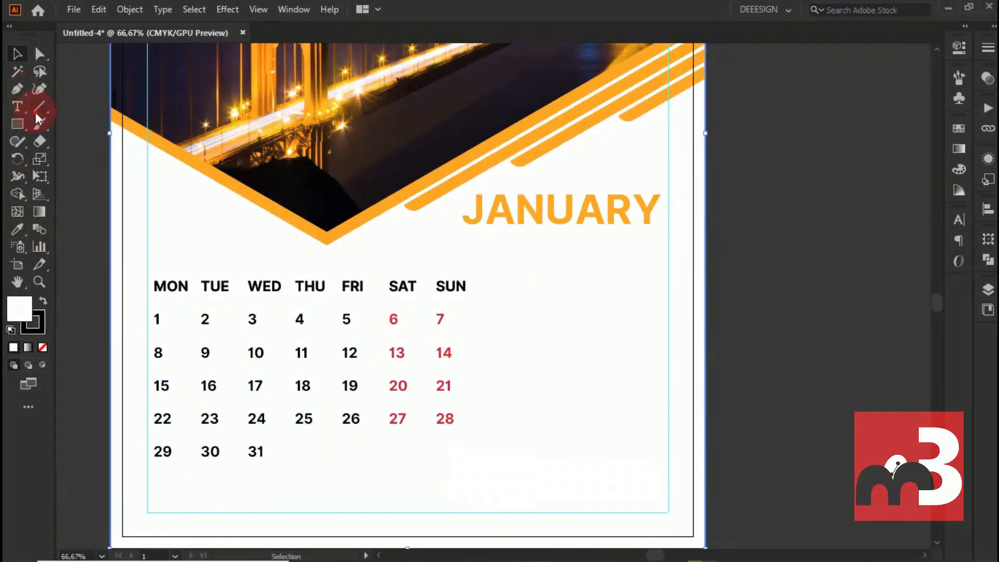
- Draw a horizontal line beneath the weekday names, from MON to SUN, with an orange f7a718 stroke
click(37, 108)
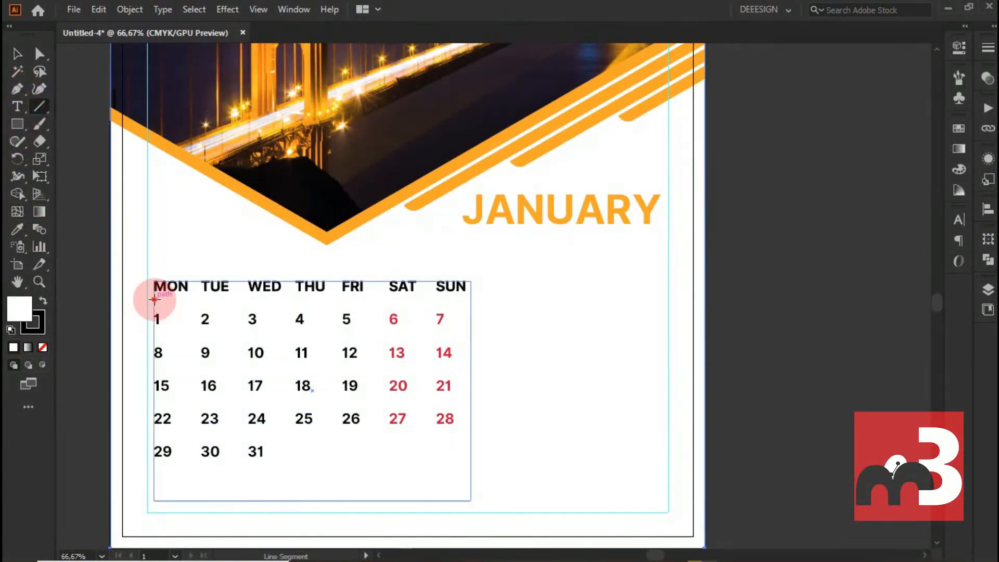
drag(154, 299, 465, 299)
double_click(39, 325)
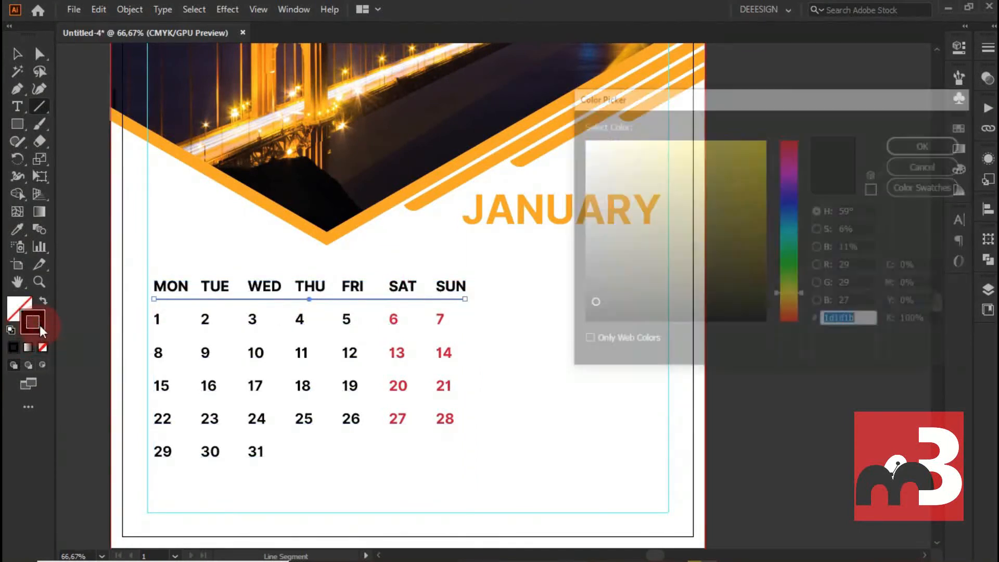
text(f7a718)
click(927, 145)
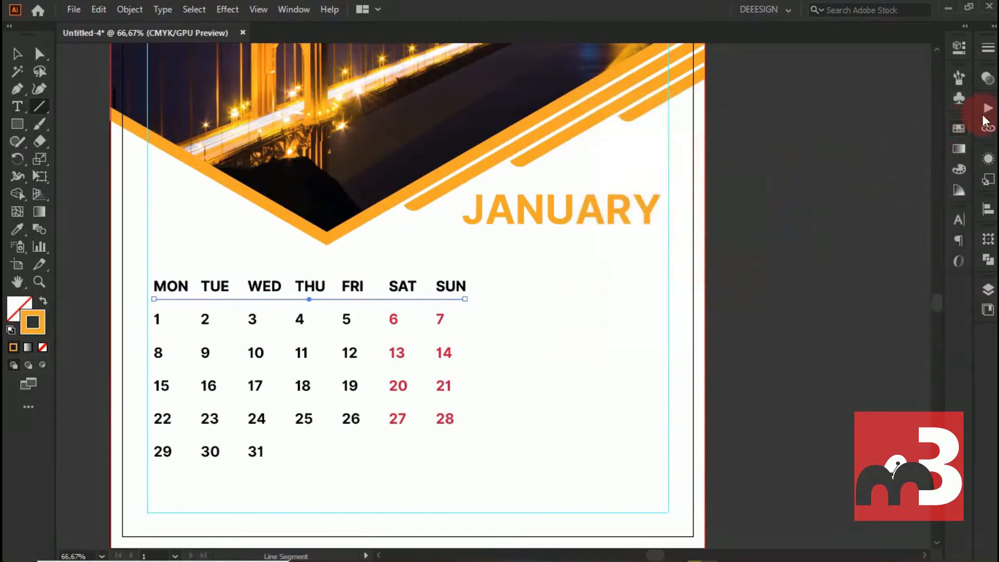
- Increase the stroke weight of the orange line under the weekday names by one step
click(988, 49)
key(Up)
click(18, 54)
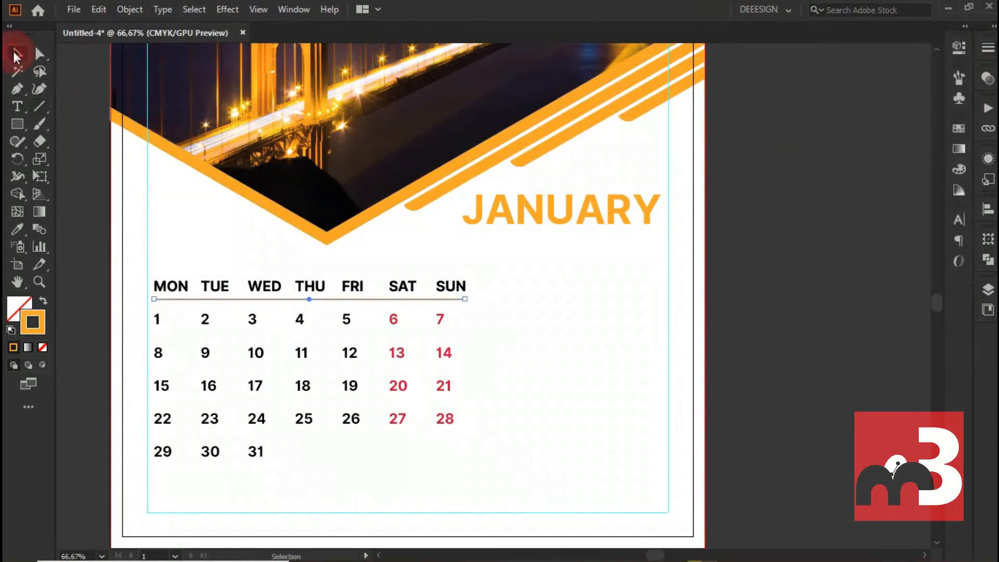
click(554, 313)
- Draw a wide rectangle beside the weekday row and fill it with the V frame's orange using the Eyedropper
key(m)
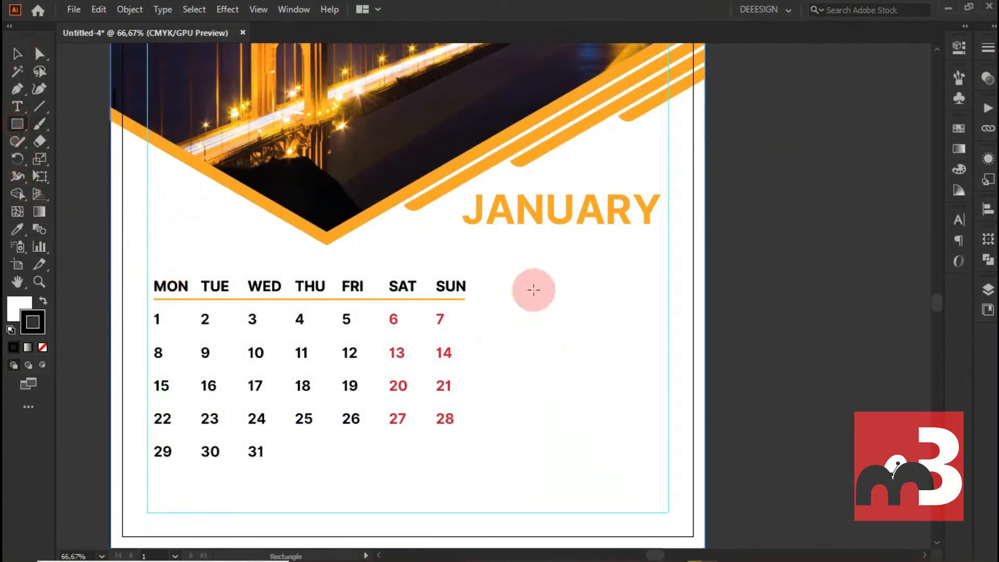
drag(487, 281, 661, 309)
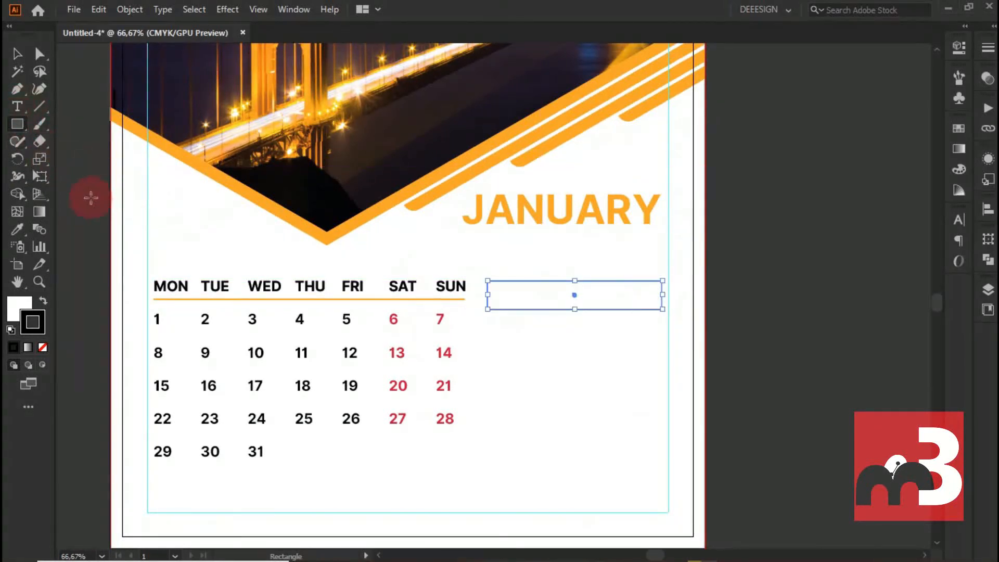
click(314, 224)
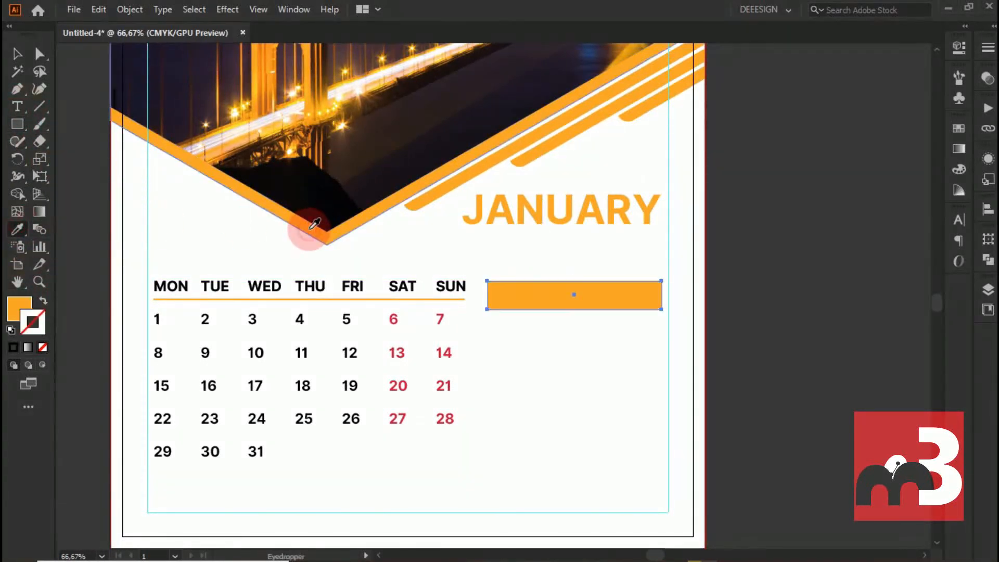
- Move the orange rectangle up so its lower edge lines up with the line under the weekday names
click(16, 54)
click(517, 285)
mouse_move(517, 285)
mouse_down()
mouse_move(545, 285)
mouse_move(536, 276)
mouse_up()
click(267, 244)
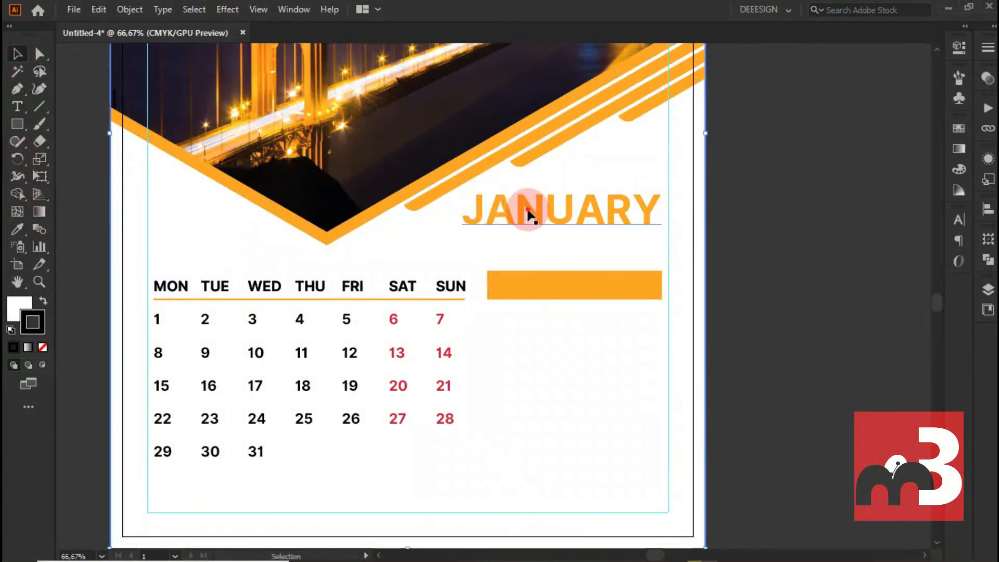
- Copy the JANUARY text onto the orange box, bring the copy to the front and change its wording to NOTE
drag(528, 207, 544, 291)
right_click(542, 288)
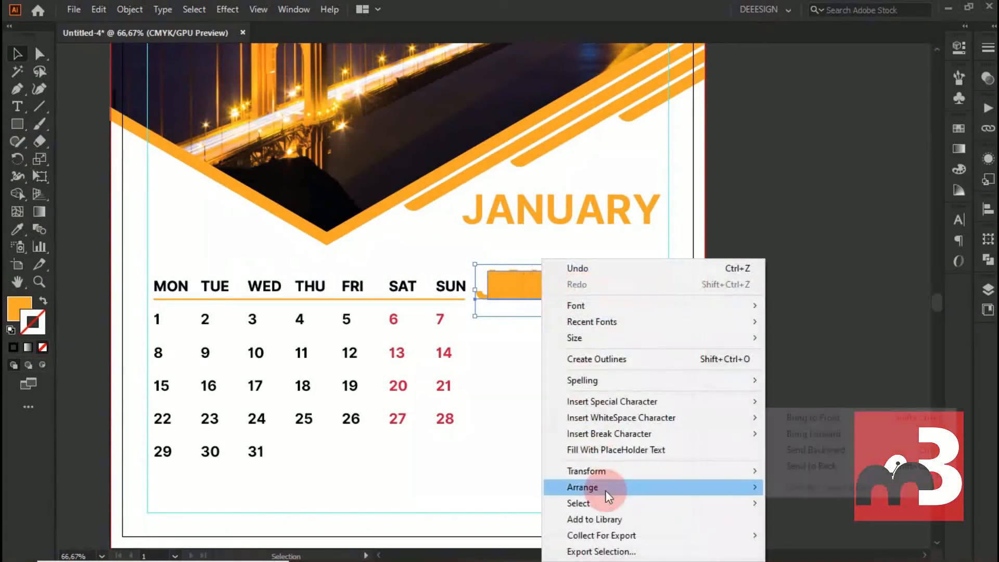
mouse_move(605, 490)
click(836, 418)
double_click(560, 285)
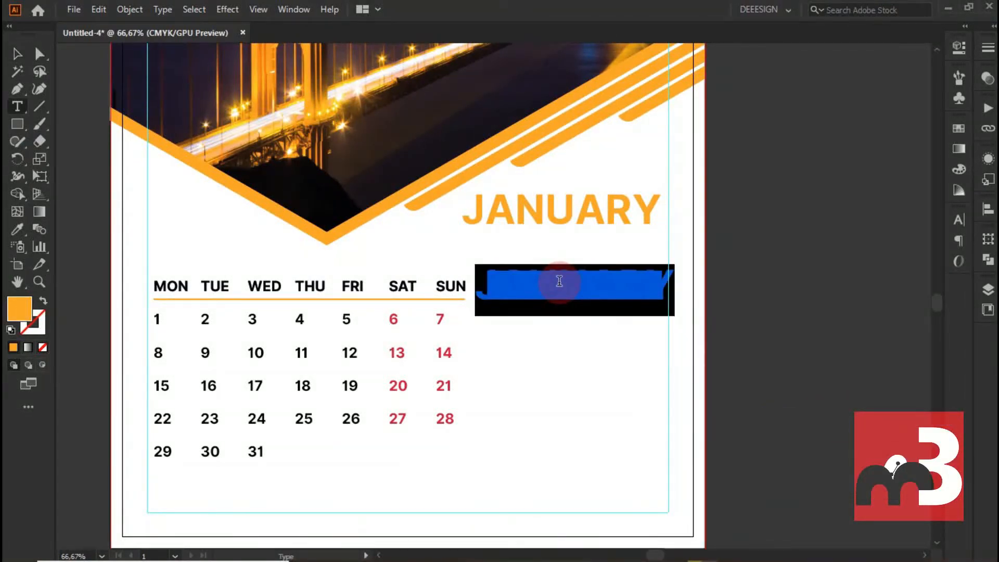
text(n)
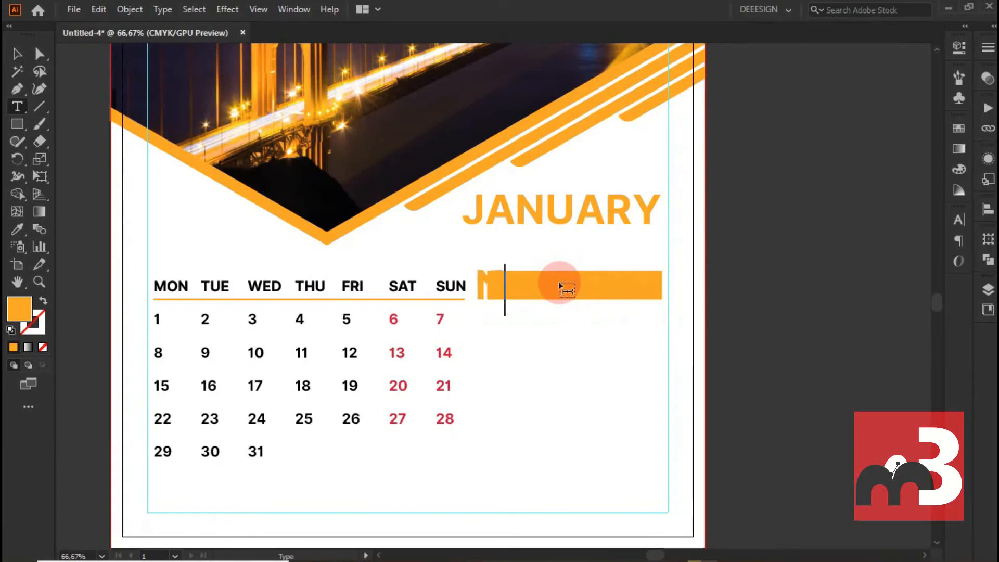
double_click(19, 309)
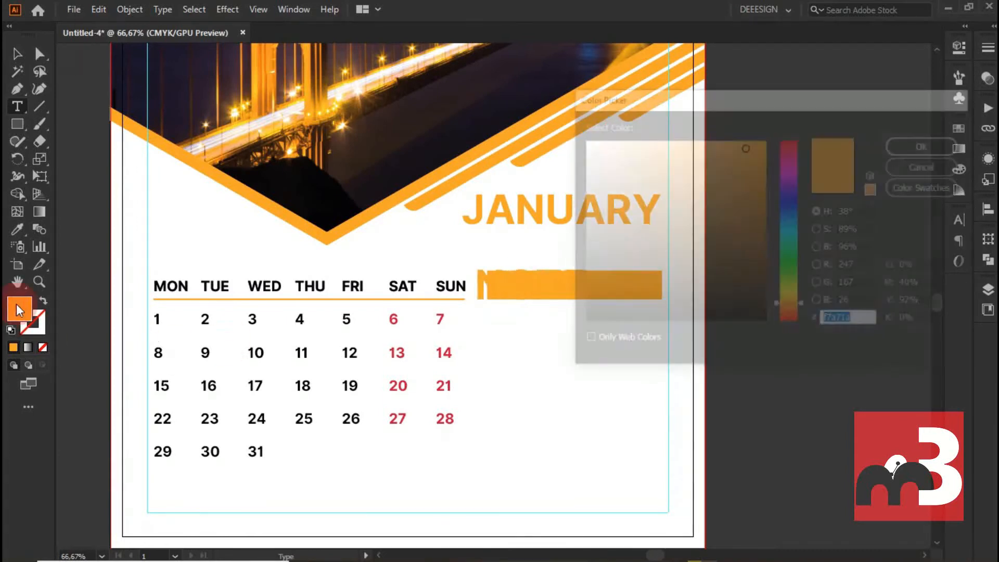
drag(607, 152, 581, 140)
click(899, 149)
- Recolour the whole NOTE text white
drag(553, 312, 345, 283)
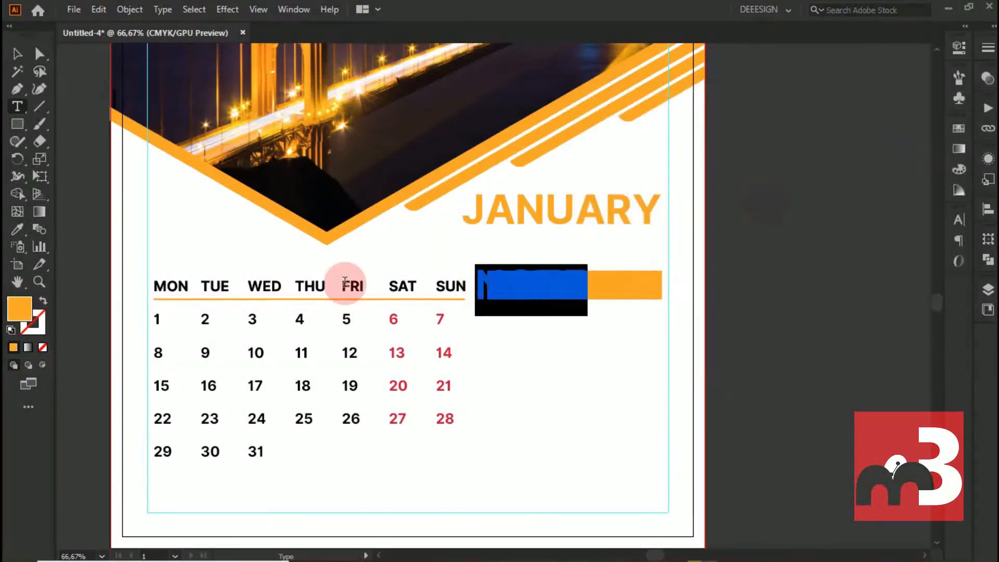
double_click(29, 305)
click(582, 139)
click(926, 143)
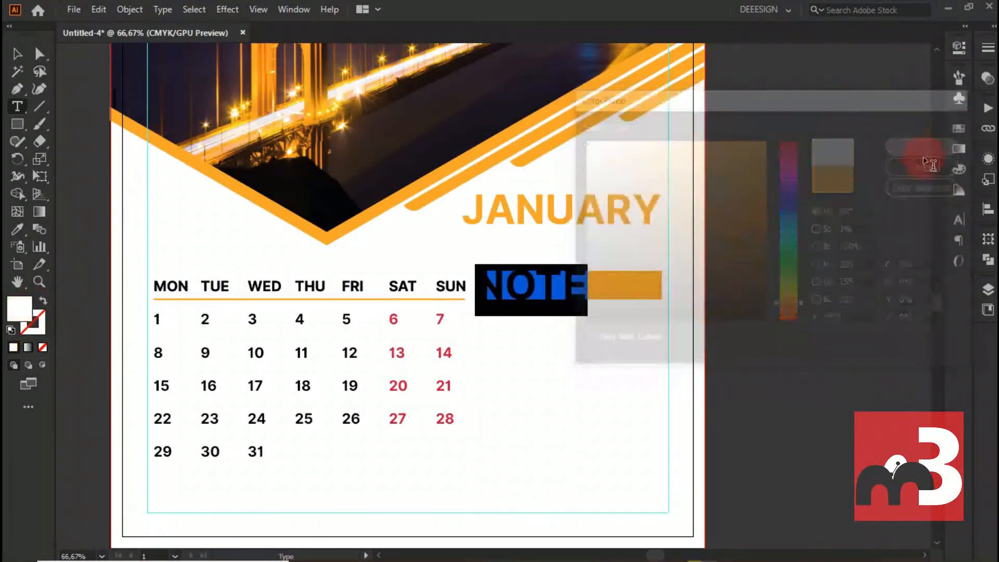
- Reduce the NOTE text to 46 pt and centre it within the orange box
click(39, 57)
click(503, 286)
drag(527, 287, 528, 287)
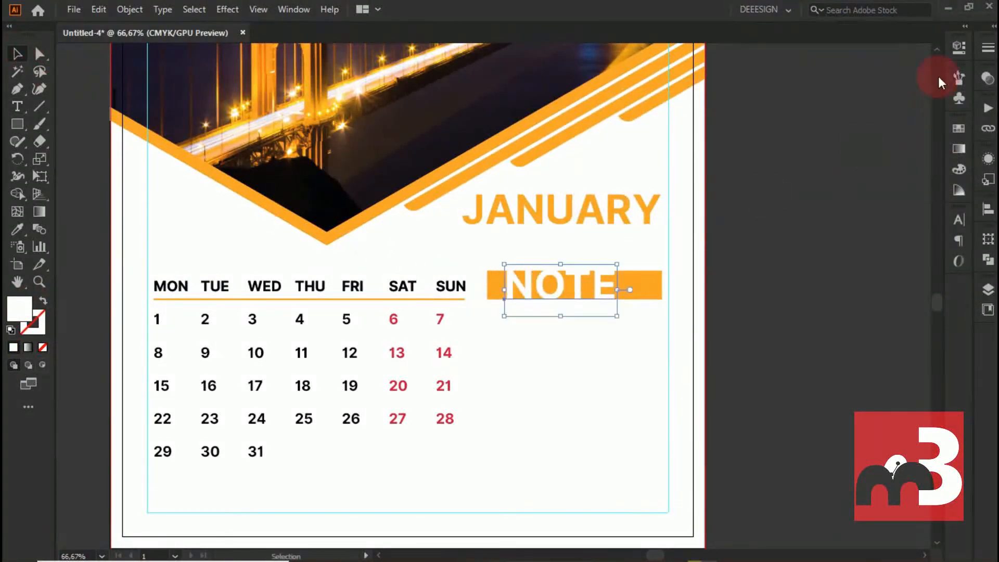
click(959, 46)
click(823, 365)
key(Down)
key(Down)
key(Down)
key(Down)
key(Down)
key(Down)
key(Down)
key(Down)
key(Down)
key(Down)
key(Down)
key(Down)
key(Down)
key(Down)
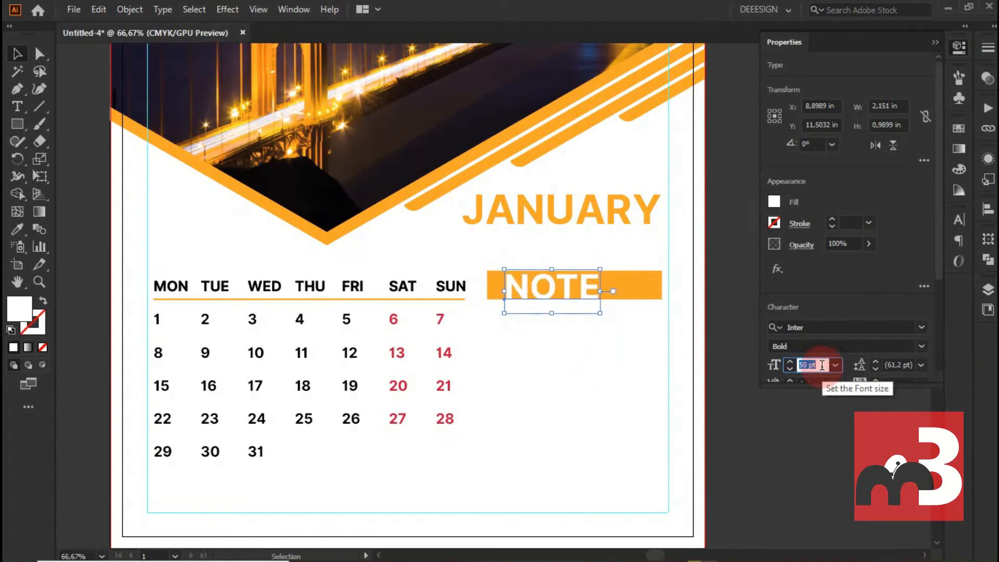
click(936, 42)
drag(561, 285, 583, 282)
click(628, 255)
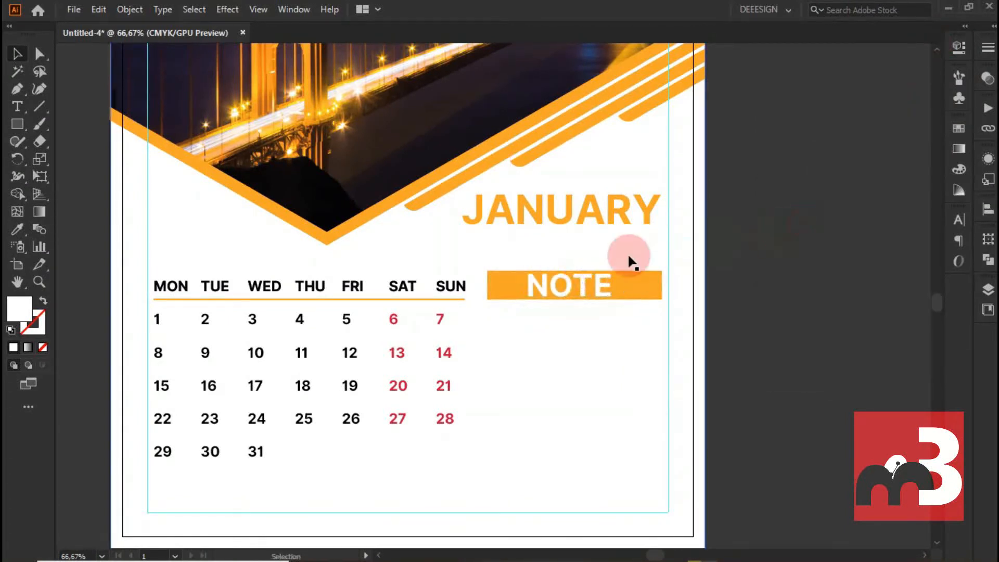
- Open the contact icon file 2931820 in Illustrator and ungroup its icon set
scroll(630, 255, down, 1)
scroll(713, 322, down, 3)
scroll(697, 297, up, 1)
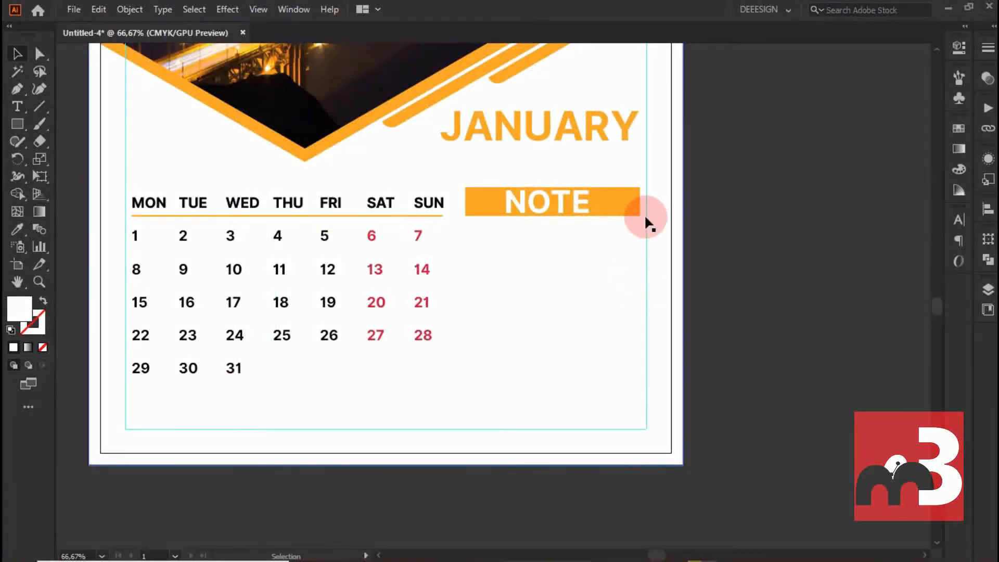
drag(676, 1, 652, 132)
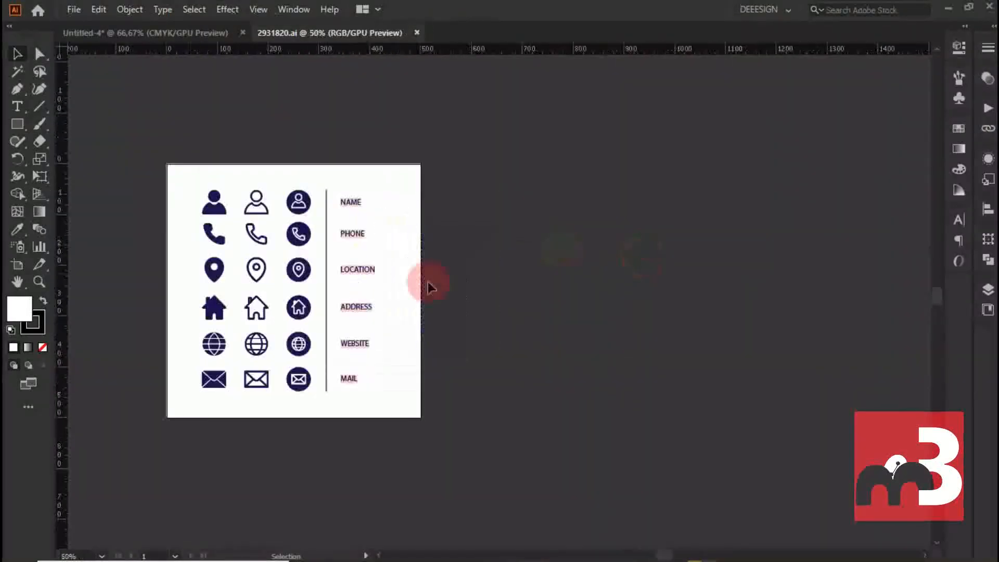
drag(212, 161, 416, 401)
click(129, 9)
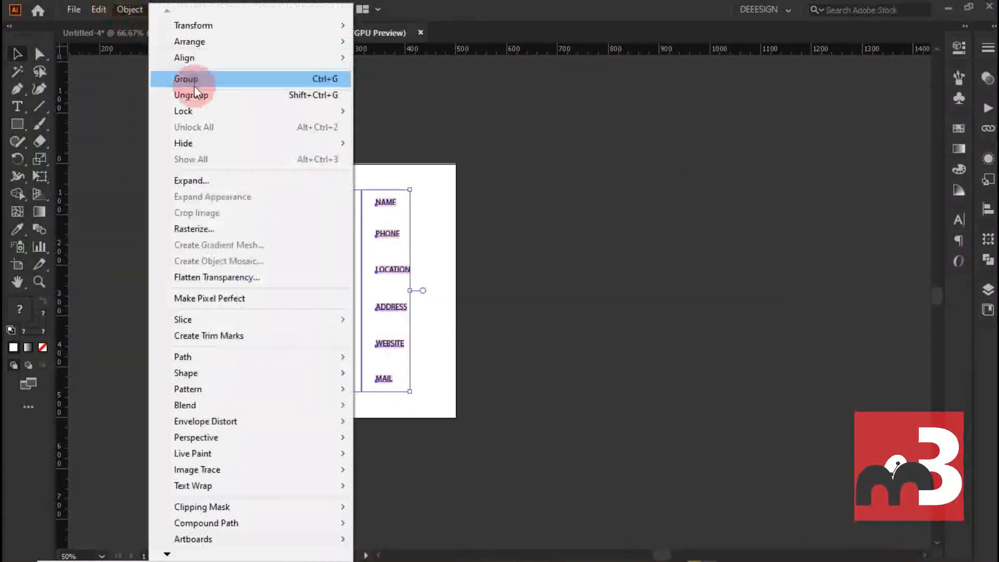
click(195, 90)
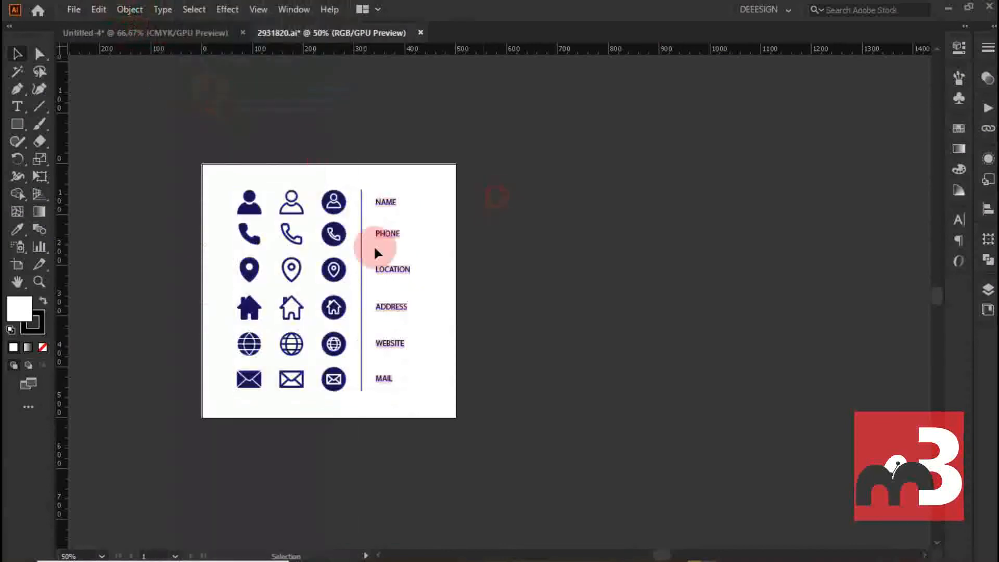
click(290, 232)
key(ctrl+=)
key(ctrl+=)
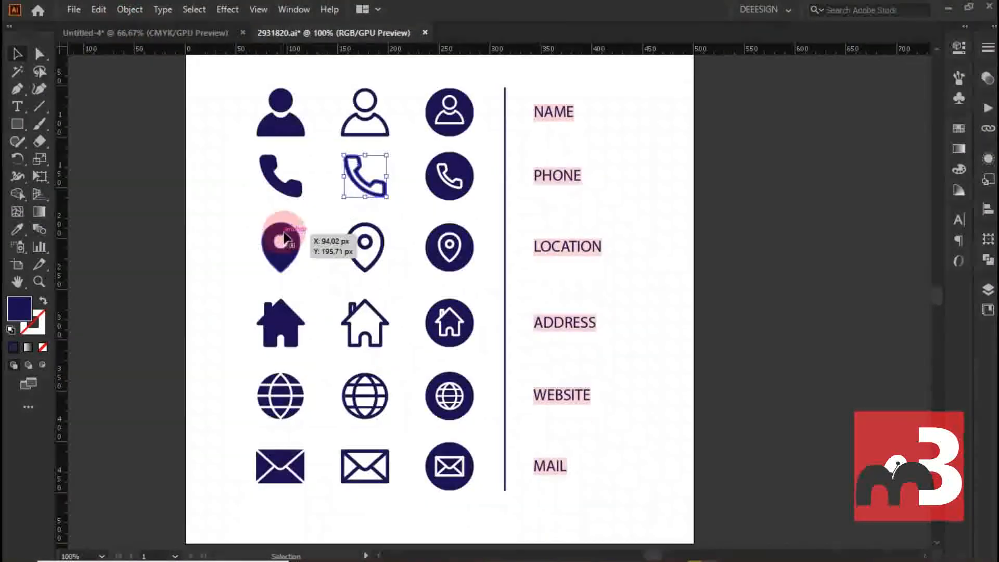
- Copy the circled phone, location, website and mail icons from 2931820.ai into the calendar document
click(443, 177)
shift+click(450, 260)
shift+click(450, 466)
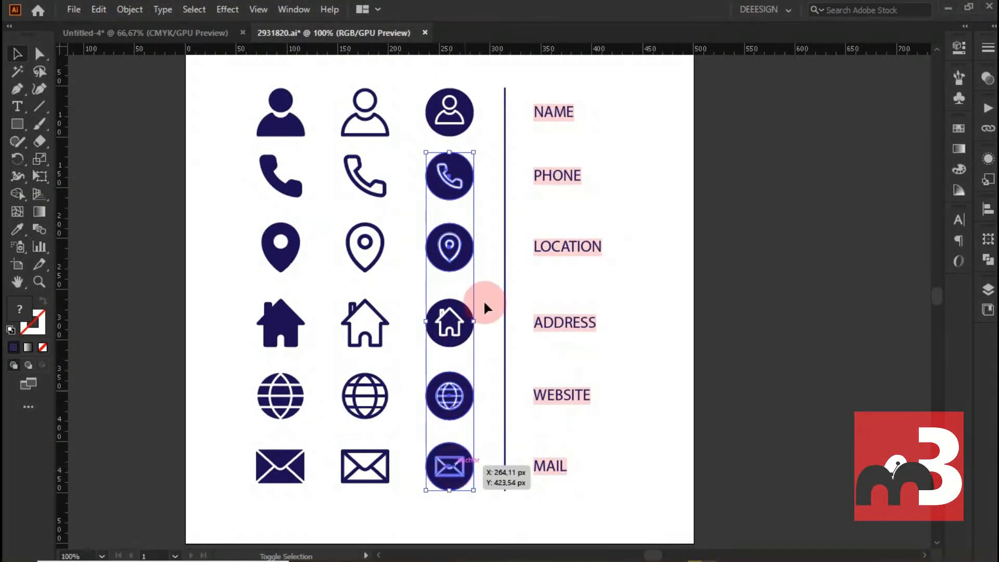
click(203, 32)
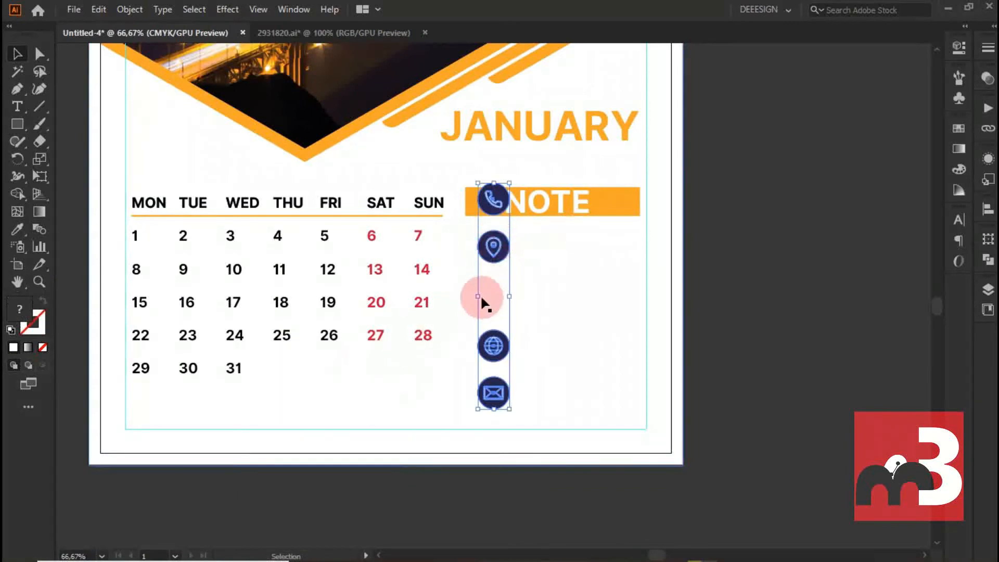
click(526, 283)
- Spread the phone, location, website and mail icons out in a row beneath the date grid
drag(496, 247, 327, 393)
drag(498, 198, 242, 398)
drag(496, 345, 416, 399)
drag(495, 393, 496, 404)
scroll(182, 406, up, 1)
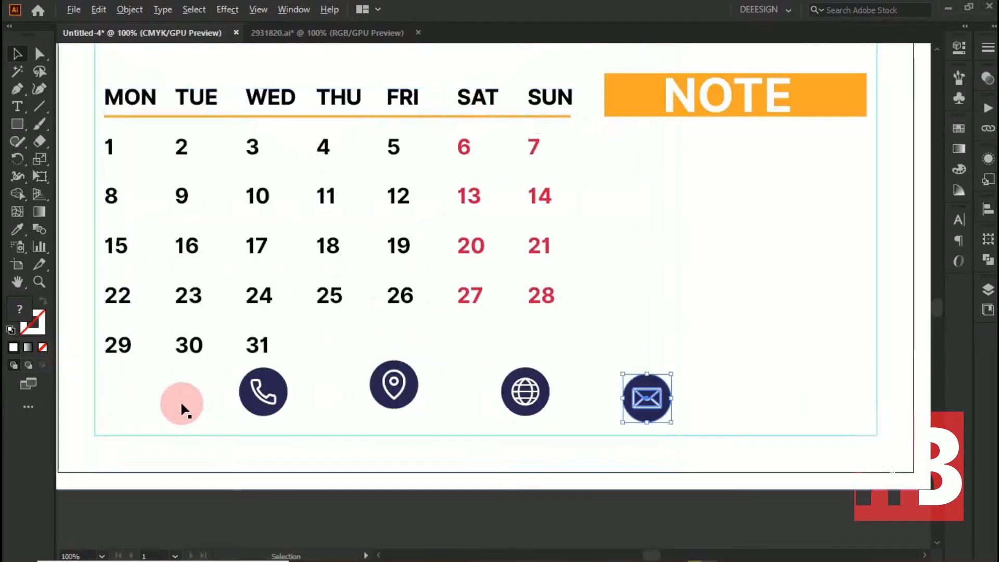
- Show the rulers and add a horizontal guide just below the last row of dates
click(259, 10)
mouse_move(335, 517)
click(536, 480)
drag(399, 49, 395, 386)
- Place the phone icon in the lower-left corner of the margin guides and scale it up to the new guide
drag(258, 402, 112, 424)
scroll(112, 424, up, 2)
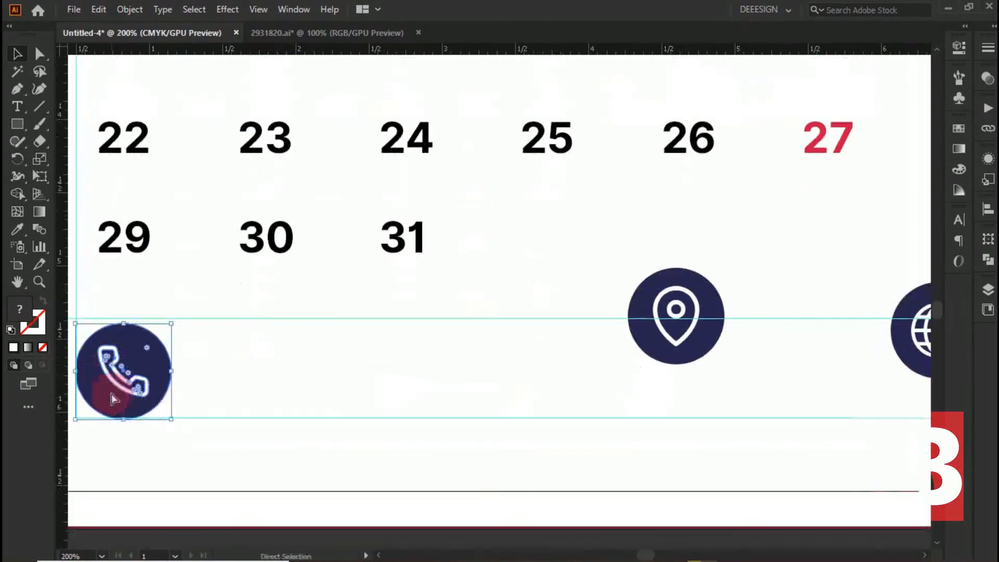
scroll(111, 394, up, 2)
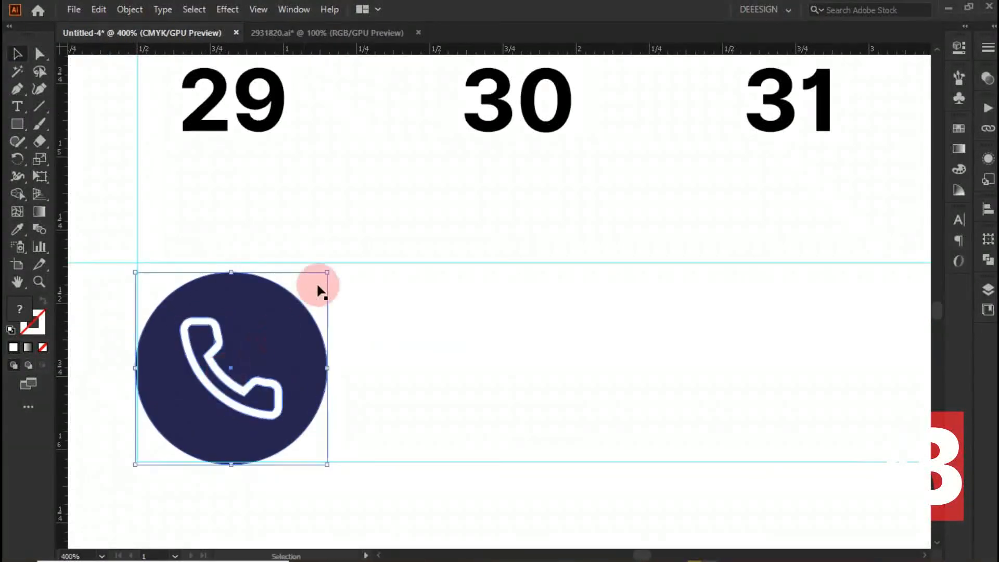
mouse_move(318, 286)
mouse_down()
mouse_move(330, 267)
mouse_move(314, 273)
mouse_up()
scroll(315, 273, down, 5)
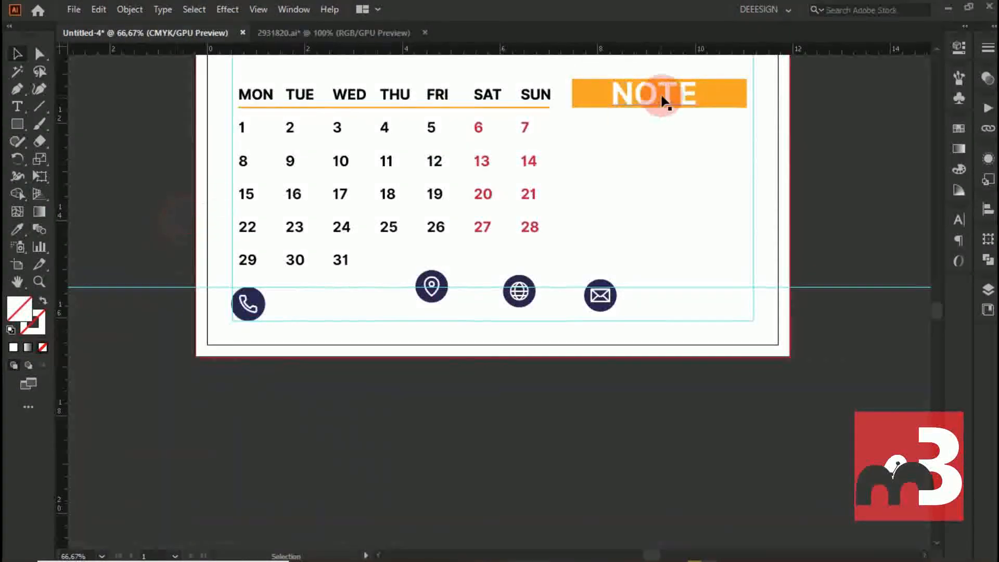
- Copy the NOTE text beside the phone icon, fill it black and replace it with a placeholder phone number
drag(665, 102, 315, 306)
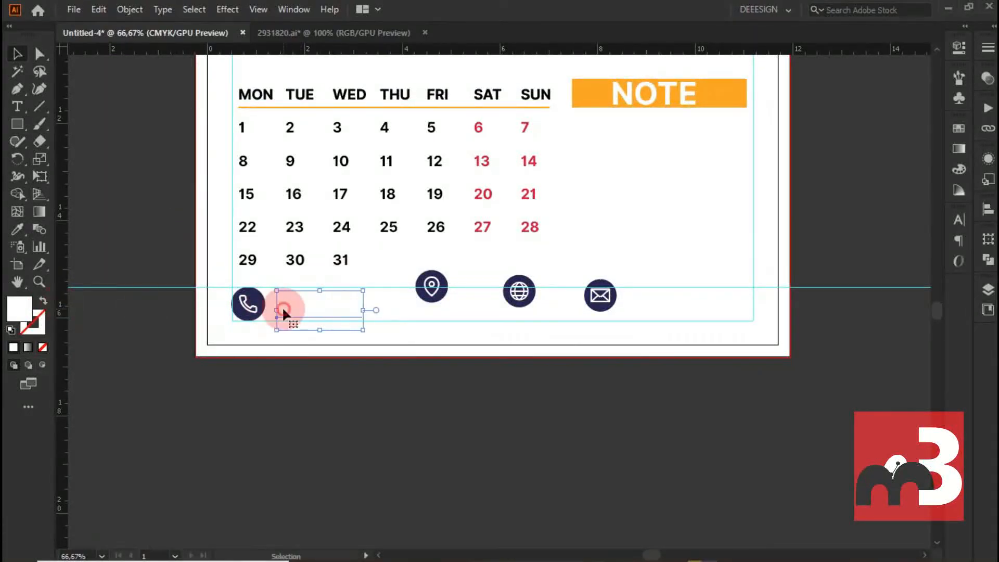
double_click(283, 312)
key(ctrl+a)
double_click(19, 309)
drag(595, 217, 582, 325)
click(925, 146)
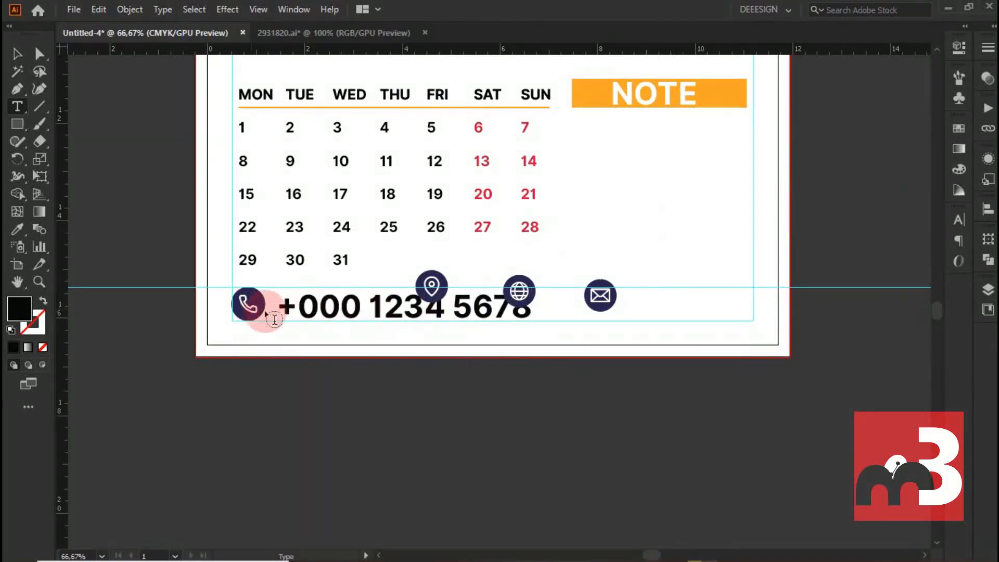
- Set the phone number text to Inter Light BETA at 30 pt and move it next to the phone icon
key(ctrl+a)
click(959, 47)
click(854, 345)
click(824, 135)
click(823, 362)
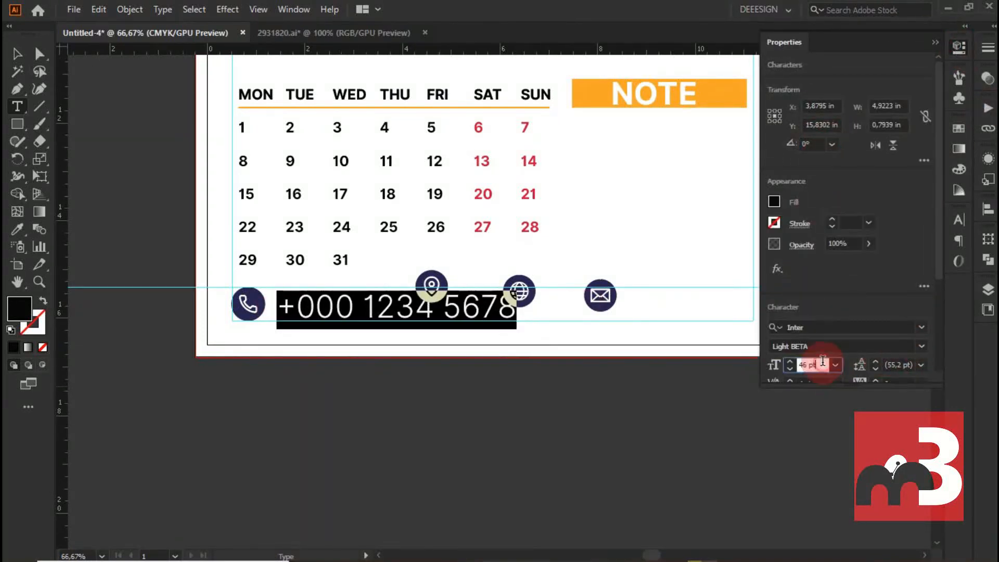
text(30)
key(Return)
click(13, 54)
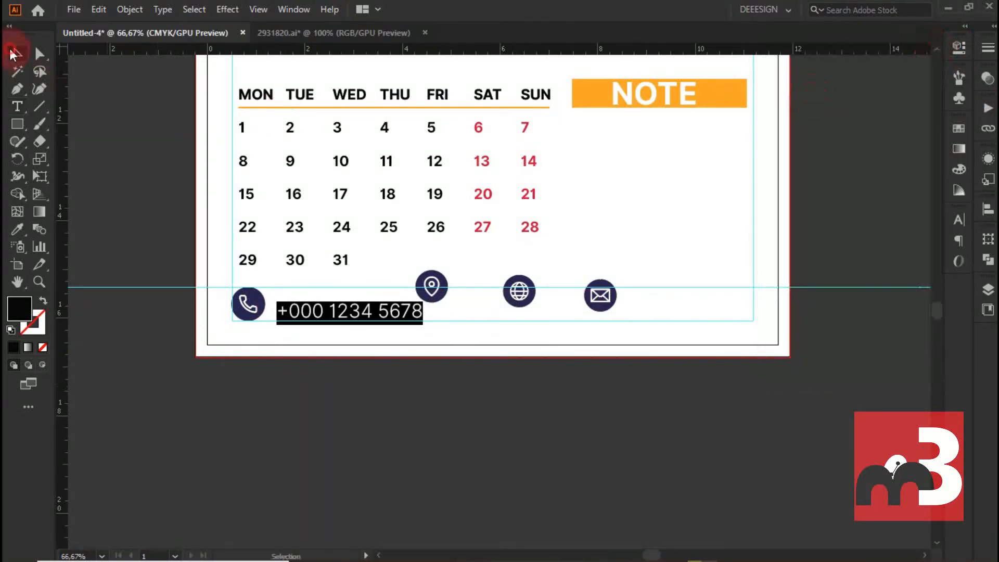
drag(325, 300, 321, 301)
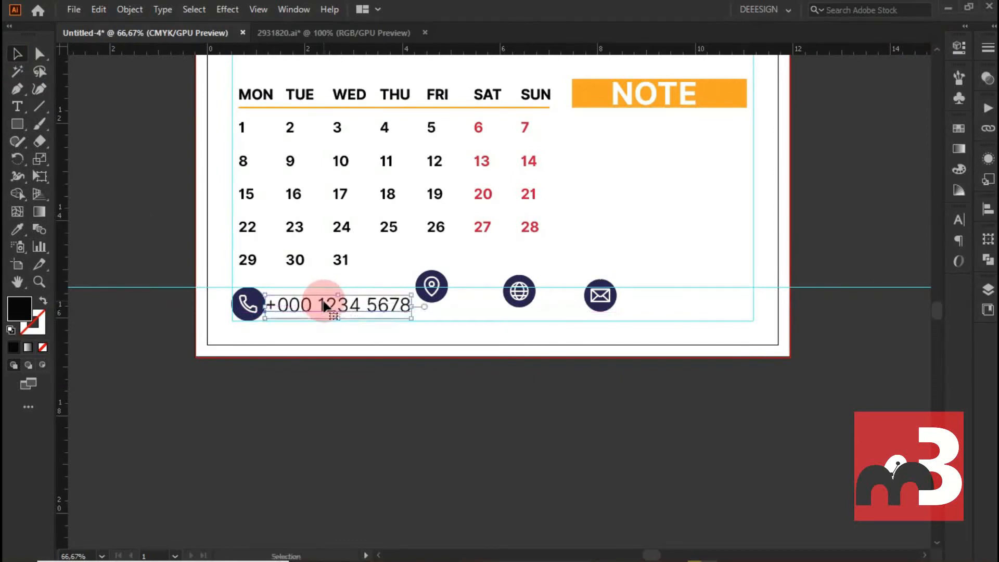
click(316, 408)
- Shrink the phone icon and move it down onto the lower margin guide
scroll(313, 341, down, 1)
scroll(309, 375, up, 2)
scroll(298, 372, down, 1)
scroll(272, 343, up, 3)
click(284, 325)
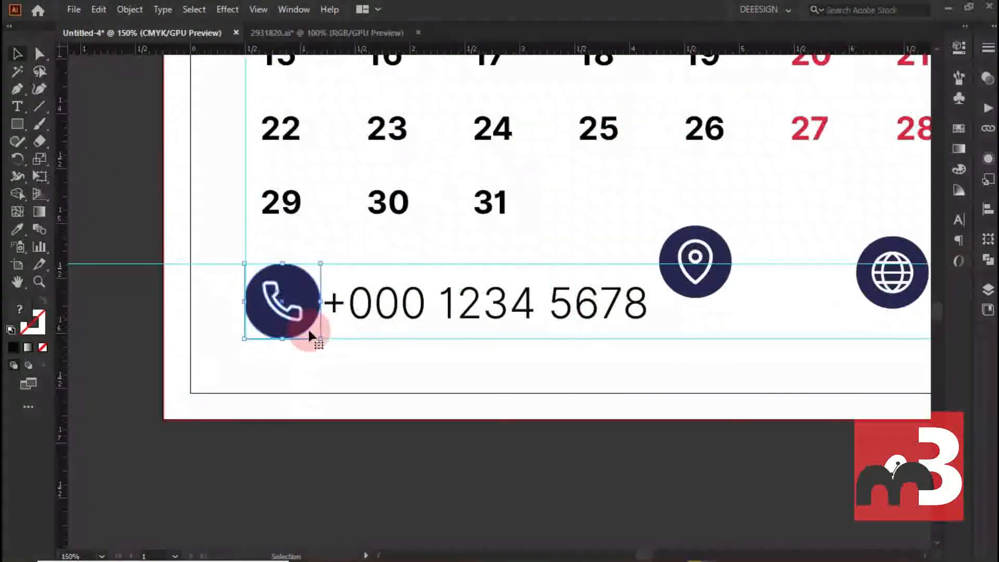
drag(319, 337, 305, 323)
drag(283, 286, 282, 306)
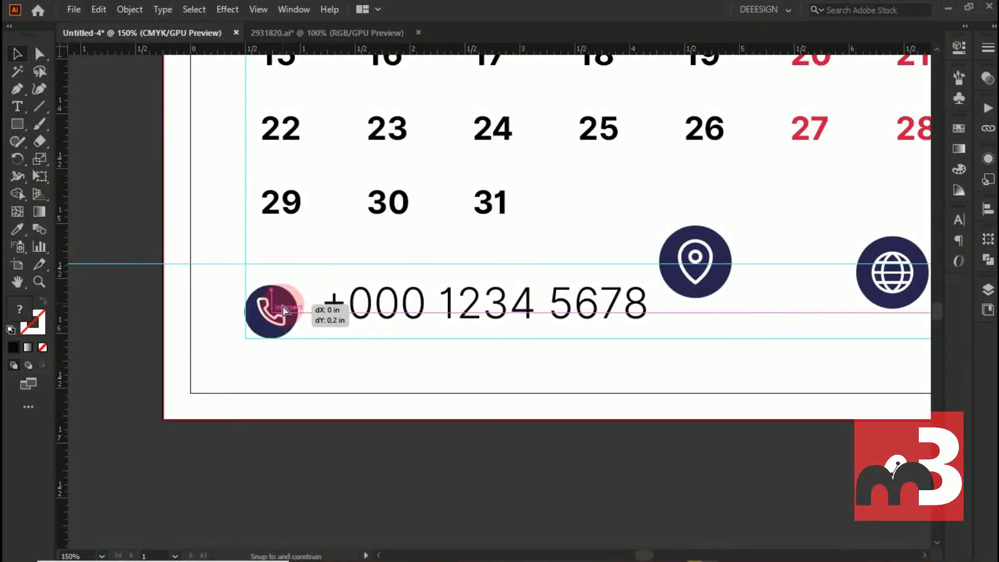
- Reduce the phone number's font size and line it up beside the smaller phone icon
drag(347, 306, 387, 315)
double_click(333, 316)
key(ctrl+a)
click(959, 48)
click(827, 368)
scroll(821, 367, down, 10)
click(18, 54)
scroll(274, 291, up, 5)
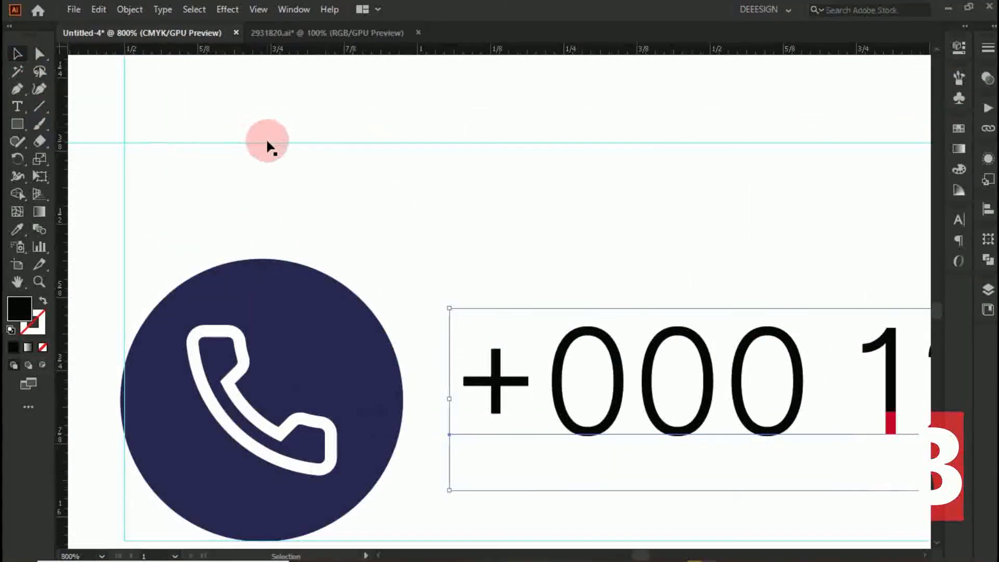
- Lower the horizontal guide to the top of the phone icon and fit the other contact icons between the guides
drag(267, 142, 270, 259)
scroll(235, 282, down, 7)
scroll(351, 277, up, 4)
drag(374, 245, 359, 273)
drag(595, 269, 590, 295)
drag(603, 255, 594, 274)
mouse_move(754, 262)
mouse_down()
mouse_move(718, 281)
mouse_move(751, 272)
mouse_up()
- Copy the phone number text beside the location icon and change it to "Your location is here"
scroll(156, 289, right, 3)
drag(103, 292, 495, 297)
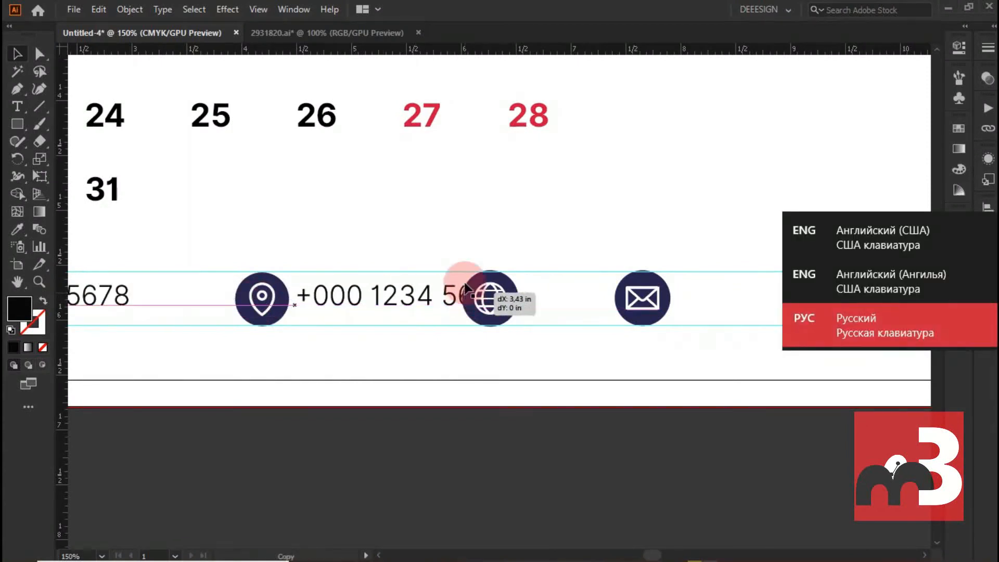
triple_click(327, 293)
text(H)
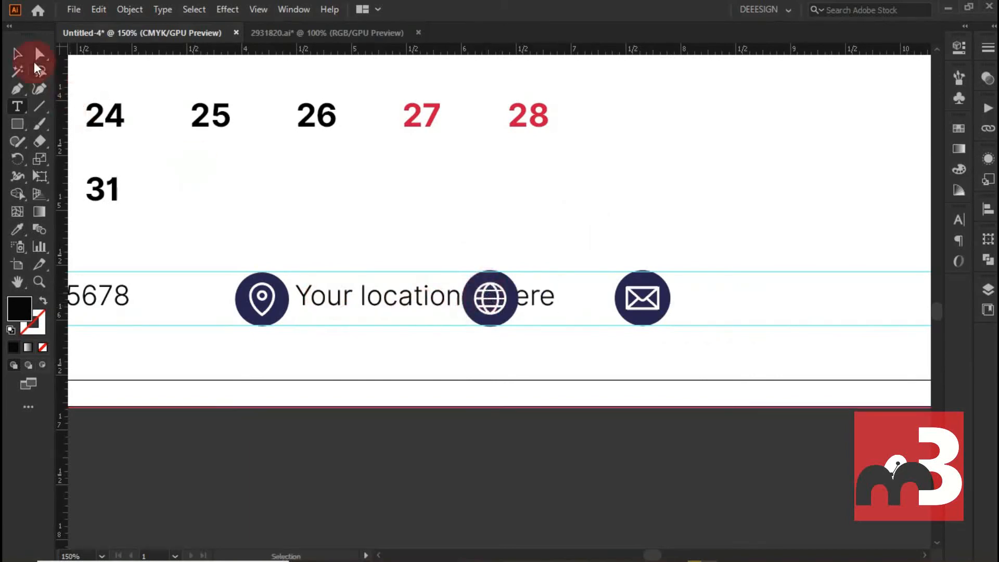
- Move the website and mail icons away from the location text to make room for it
click(17, 53)
drag(492, 272, 705, 227)
key(ctrl+z)
drag(650, 305, 781, 303)
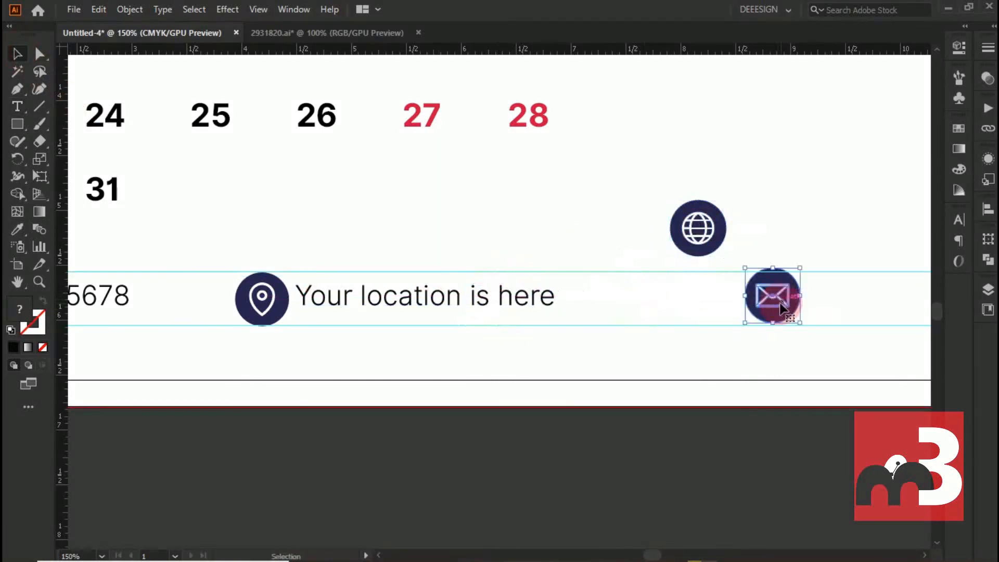
- Move the location icon and its text closer to the phone number
key(ctrl+minus)
key(ctrl+minus)
click(398, 298)
drag(362, 298, 363, 298)
click(468, 350)
scroll(467, 350, up, 1)
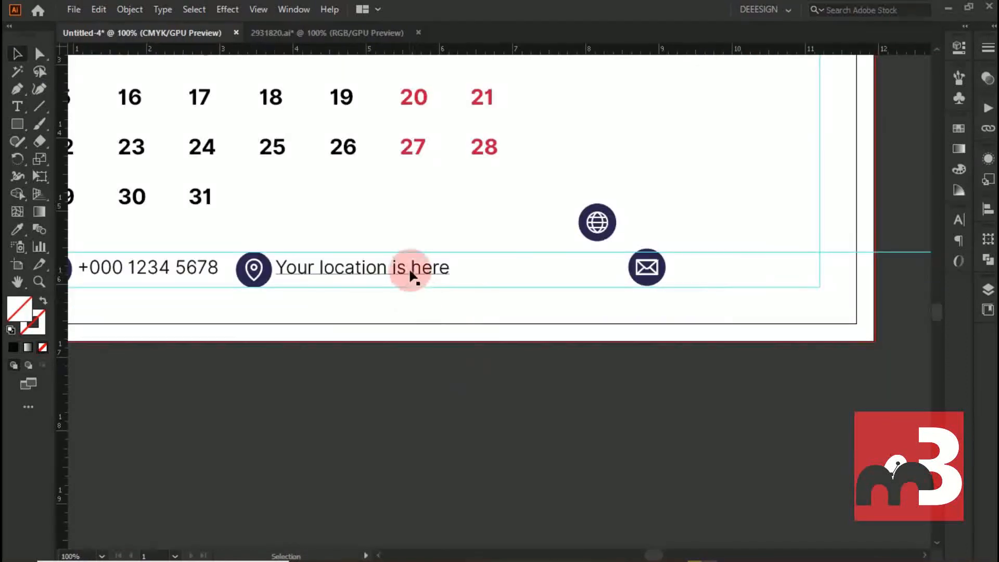
double_click(412, 267)
key(ctrl+a)
click(412, 266)
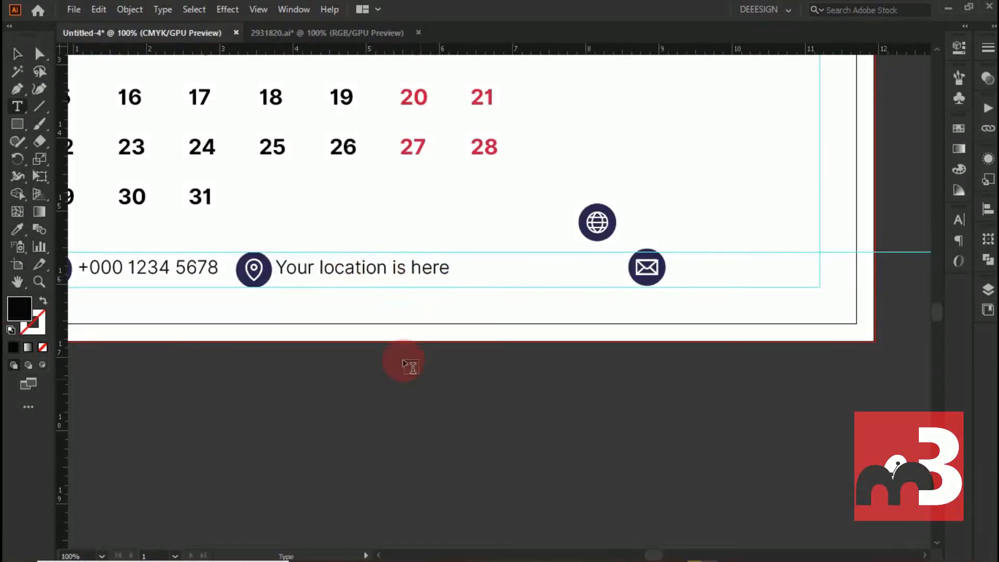
- Place the website icon between the guides, directly after the location text
drag(612, 223, 494, 261)
scroll(489, 258, up, 2)
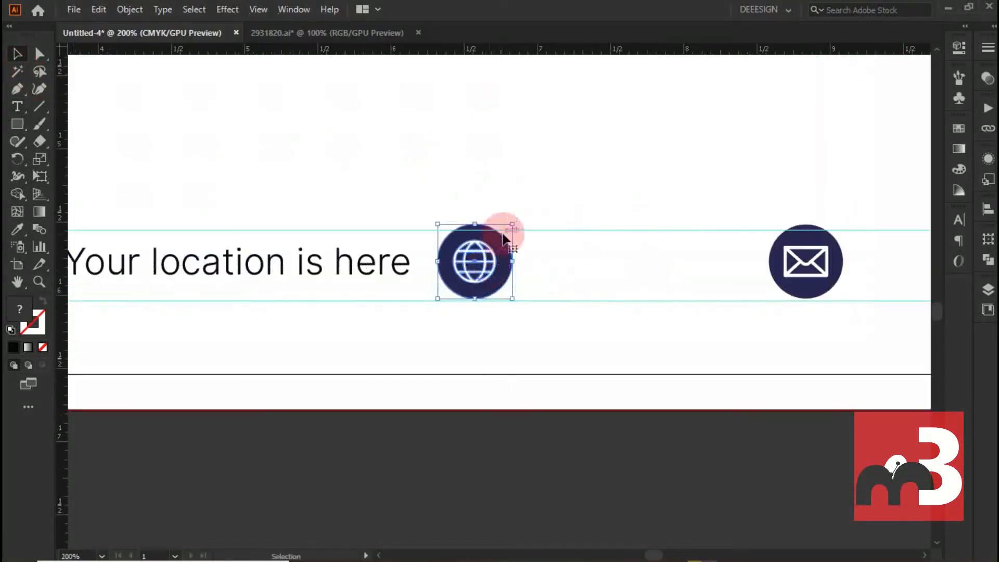
scroll(415, 289, down, 3)
scroll(273, 261, up, 3)
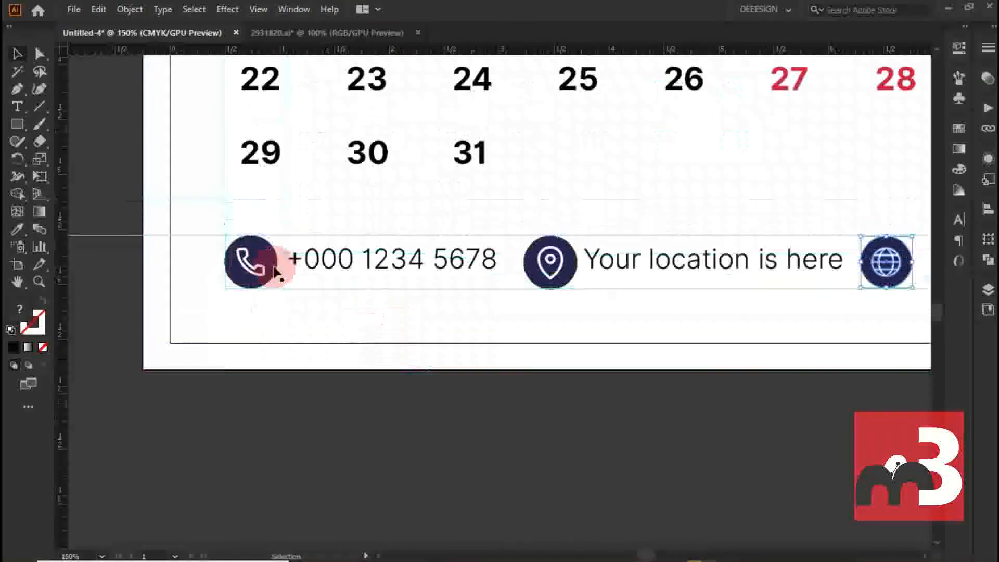
- Scale the phone icon down from the guides' corner and lower the upper horizontal guide to its top edge
click(281, 237)
scroll(281, 237, down, 4)
scroll(261, 444, up, 7)
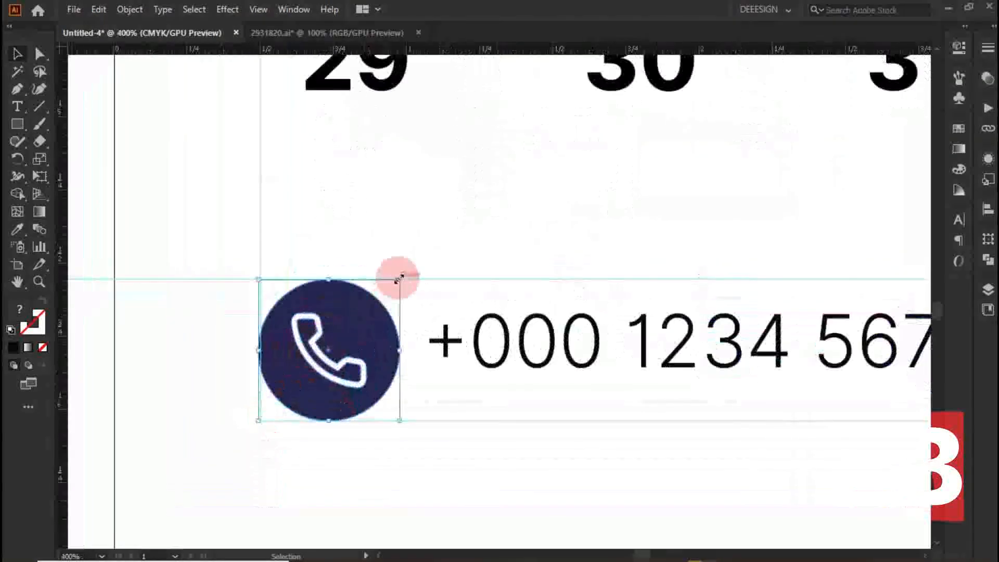
drag(372, 310, 404, 324)
drag(311, 308, 312, 308)
scroll(425, 318, down, 2)
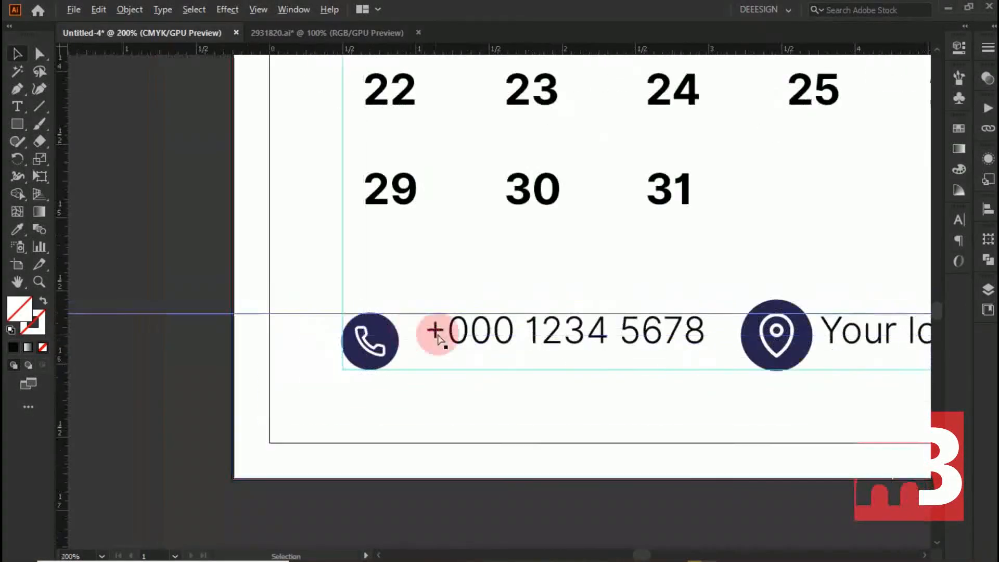
- Set the phone number text to 12 pt and centre it vertically beside the phone icon
scroll(439, 334, right, 3)
double_click(439, 334)
key(ctrl+a)
click(959, 47)
scroll(821, 370, down, 6)
scroll(820, 371, down, 1)
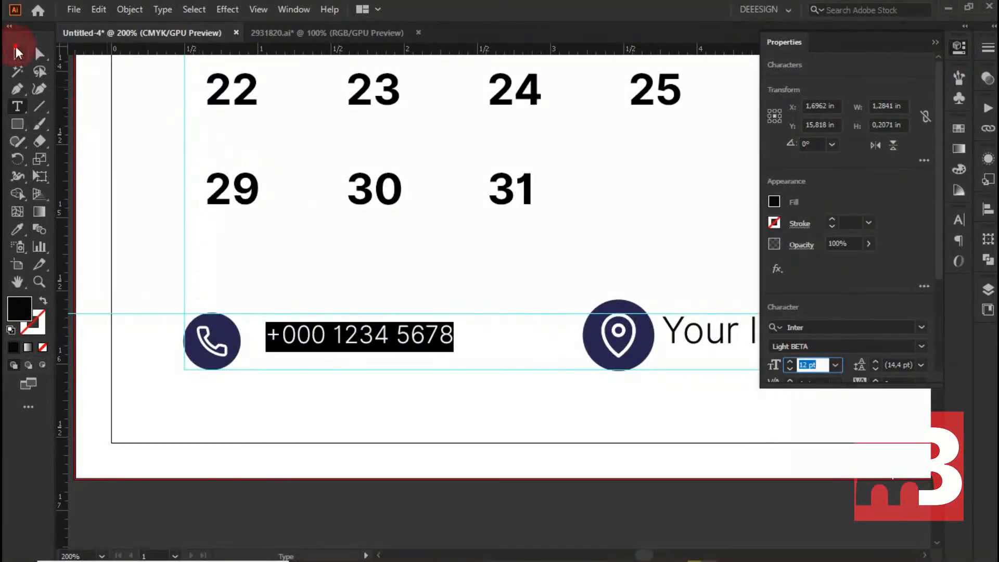
click(17, 52)
drag(353, 335, 342, 346)
- Scale the location icon down to fit between the guides and place it after the phone number
scroll(290, 352, down, 3)
scroll(353, 351, up, 2)
click(351, 307)
drag(374, 274, 276, 308)
- Reduce the "Your location is here" text to match the phone number and place it beside the location icon
double_click(455, 304)
key(ctrl+a)
click(959, 48)
scroll(816, 371, down, 6)
click(936, 42)
click(19, 54)
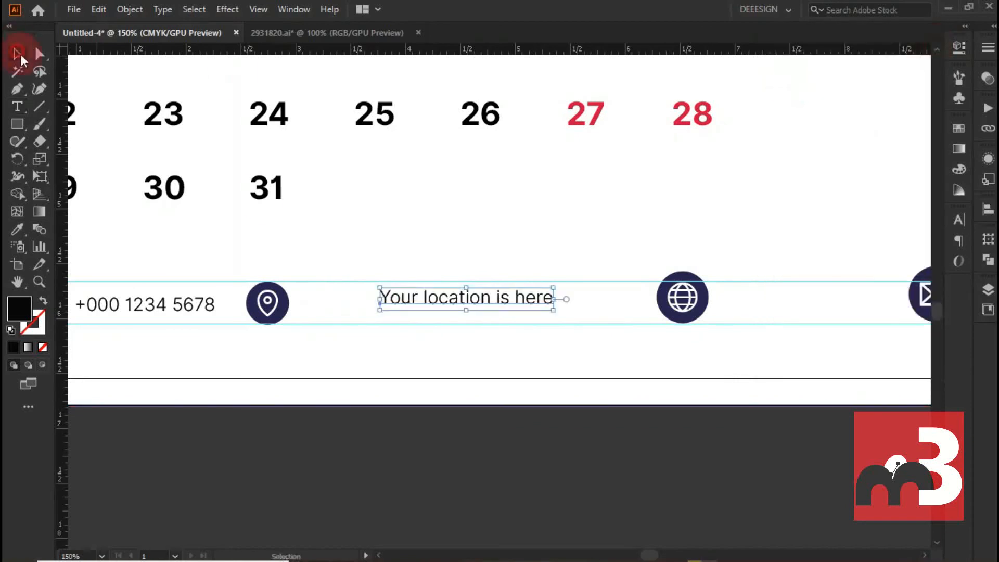
drag(455, 301, 370, 309)
- Scale the website icon down to fit between the guides and place it after the location text
scroll(330, 342, down, 1)
scroll(573, 277, up, 1)
click(541, 286)
drag(560, 257, 553, 268)
drag(533, 288, 379, 289)
- Copy the location text beside the website icon and change it to "websitename.com"
drag(230, 293, 500, 291)
double_click(435, 289)
key(ctrl+a)
key(BackSpace)
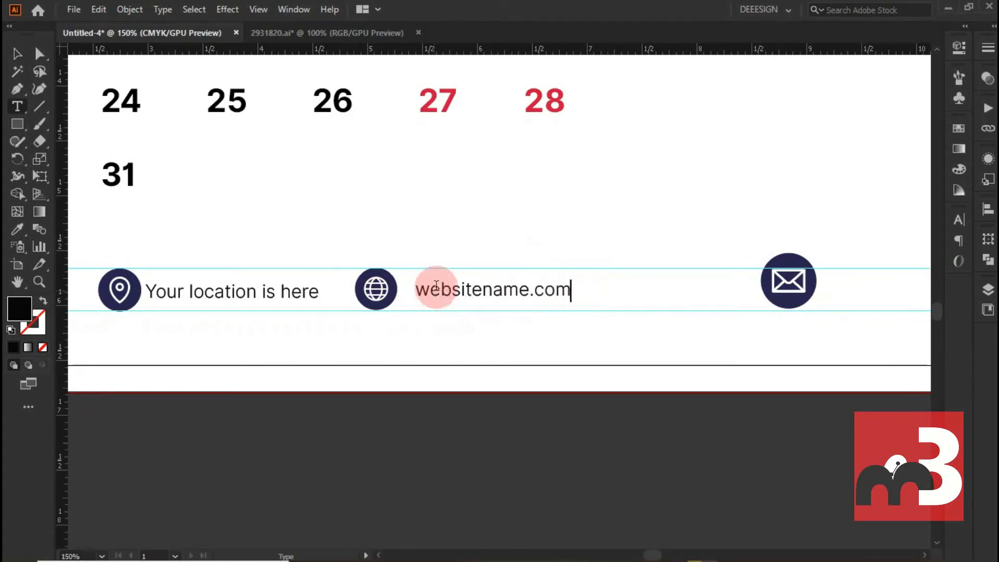
- Scale the mail icon down to fit between the guides and place it after the website text
scroll(829, 336, down, 1)
drag(829, 336, 571, 304)
scroll(571, 304, up, 1)
click(17, 54)
drag(536, 250, 401, 237)
drag(381, 255, 381, 258)
- Copy the website text beside the mail icon and replace it with a placeholder e-mail address
drag(286, 260, 546, 263)
triple_click(450, 257)
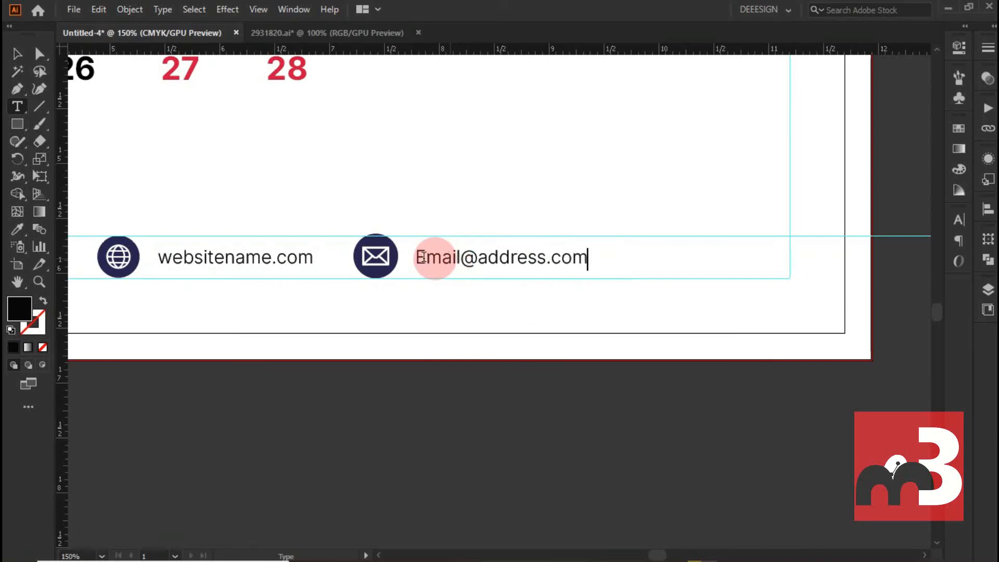
click(253, 409)
- Move the mail icon and its text together towards the page's right margin guide
scroll(253, 409, down, 2)
click(479, 347)
shift+click(507, 342)
key(Right)
key(Right)
key(Right)
key(Right)
key(Right)
key(Right)
key(Right)
key(Right)
key(Right)
key(Right)
key(Right)
key(Right)
key(Right)
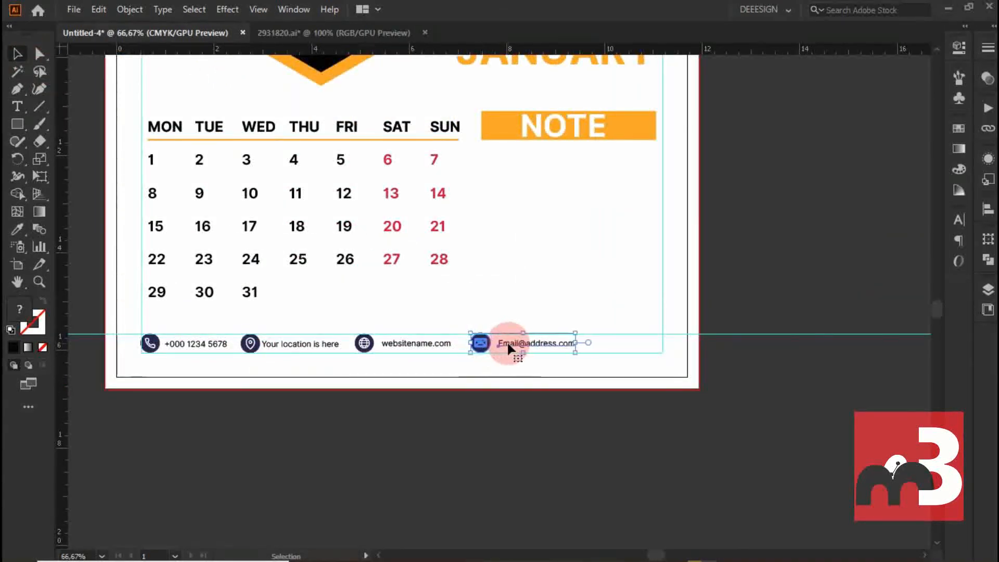
key(Right)
key(Right)
key(Right)
key(Right)
key(shift+Right)
key(shift+Right)
key(shift+Right)
key(shift+Right)
key(shift+Right)
key(shift+Right)
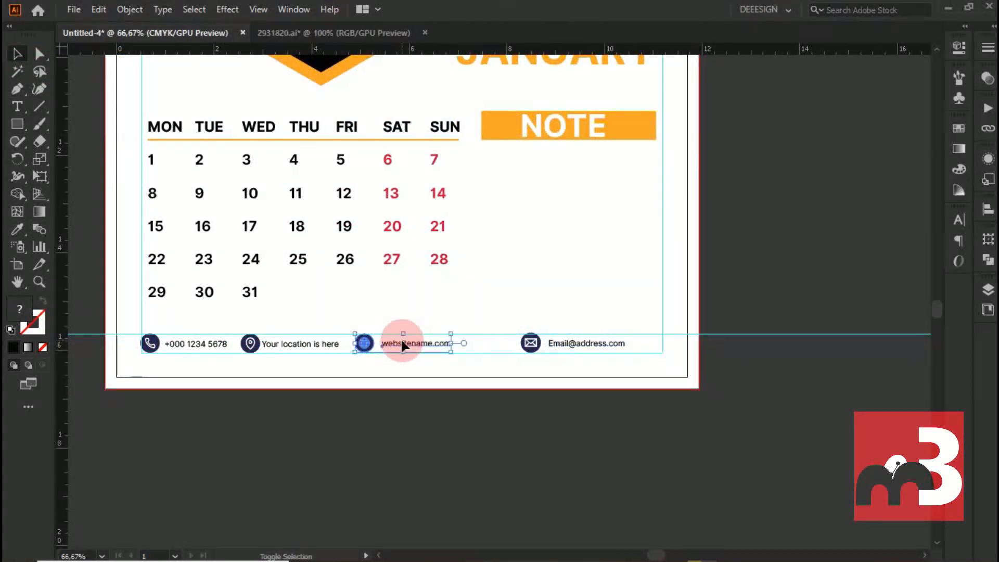
- Move the website and location icons with their texts to the right so the contact row is evenly spaced
key(shift+Right)
key(shift+Right)
key(shift+Right)
key(shift+Right)
key(shift+Right)
key(shift+Right)
click(303, 345)
drag(290, 347, 311, 348)
- Delete the horizontal guide along the top of the contact icons
click(763, 359)
drag(776, 334, 793, 16)
key(Delete)
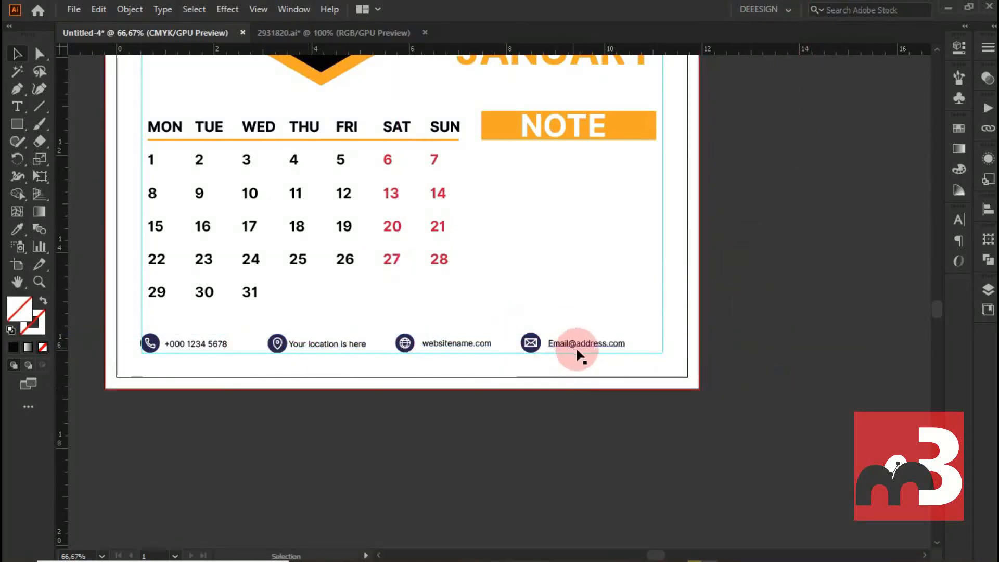
- Recolour the four contact texts with the NOTE banner's orange, hex f7a718
scroll(578, 359, up, 3)
scroll(583, 438, up, 3)
click(492, 418)
scroll(492, 418, down, 1)
scroll(492, 419, down, 1)
shift+click(333, 418)
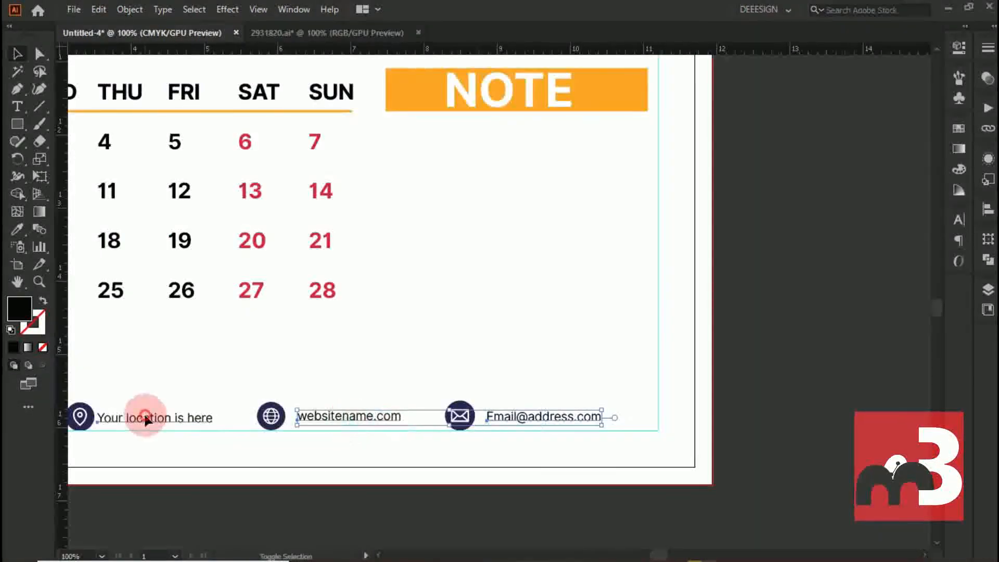
shift+click(147, 419)
scroll(141, 421, left, 3)
shift+click(127, 421)
double_click(20, 309)
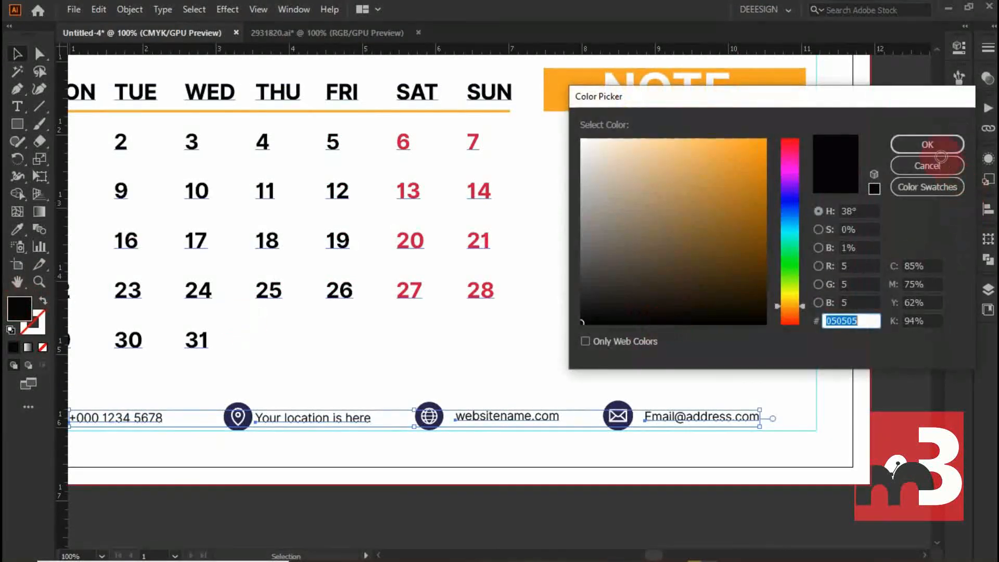
click(927, 166)
click(640, 125)
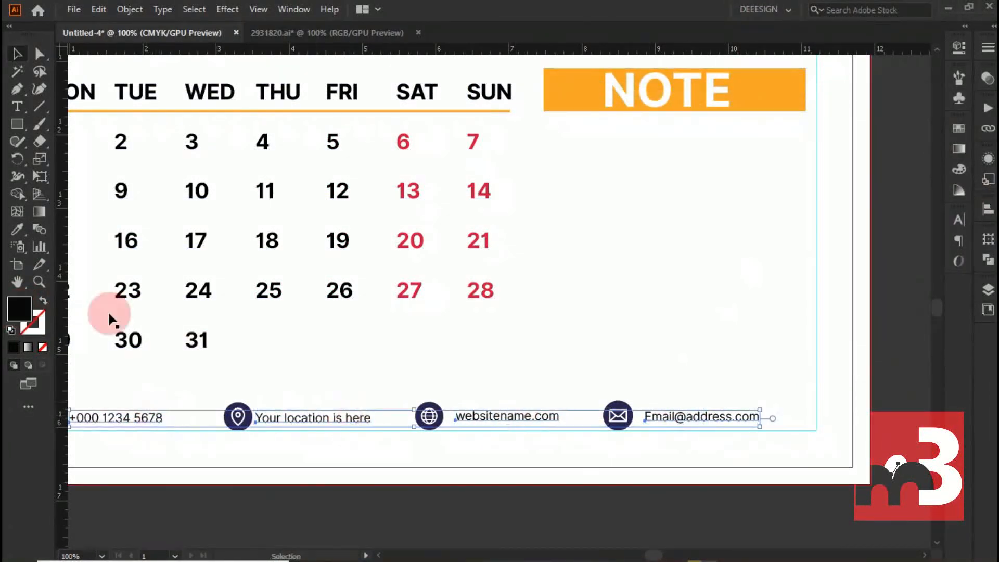
double_click(20, 309)
click(927, 144)
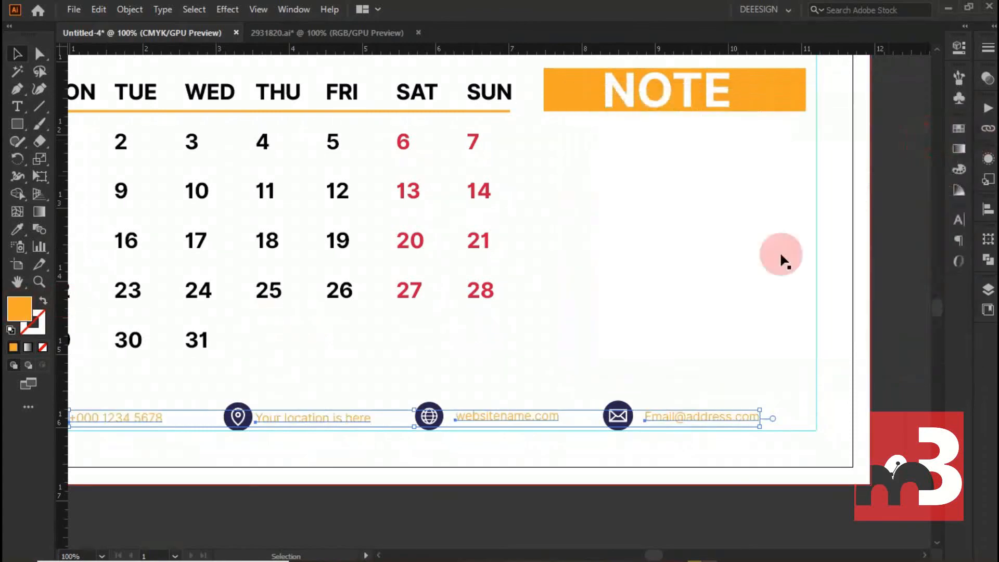
- Place the "YOUR LOGO HERE" image, scaled down and centred below the NOTE banner
key(ctrl+minus)
click(704, 324)
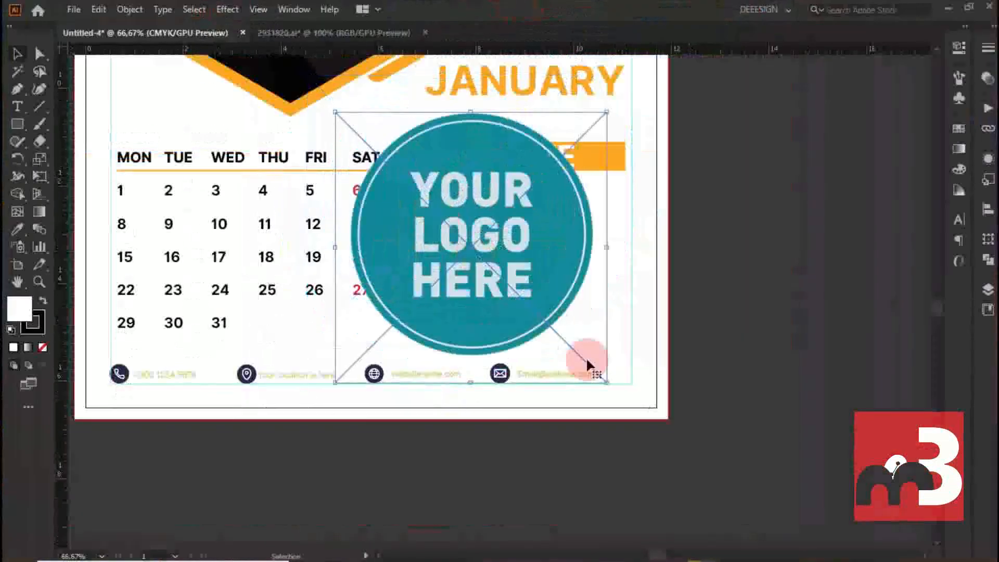
drag(607, 382, 529, 303)
drag(475, 247, 543, 226)
drag(597, 284, 588, 276)
drag(554, 225, 552, 222)
key(ctrl+shift+a)
- Copy the JANUARY heading below the logo and turn it into smaller text reading "SLOGAN GOES HERE"
drag(529, 93, 531, 299)
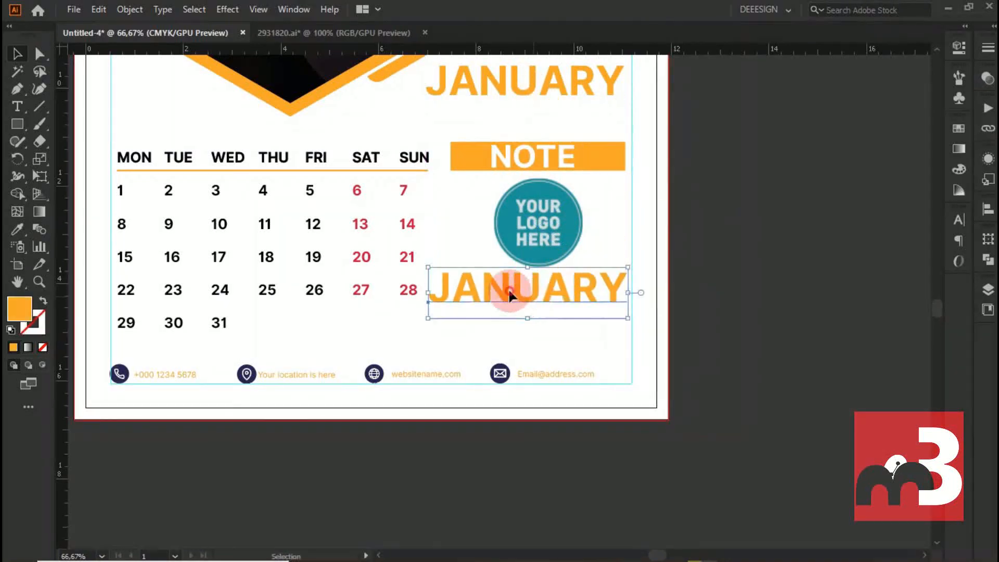
double_click(509, 290)
key(ctrl+a)
text(S)
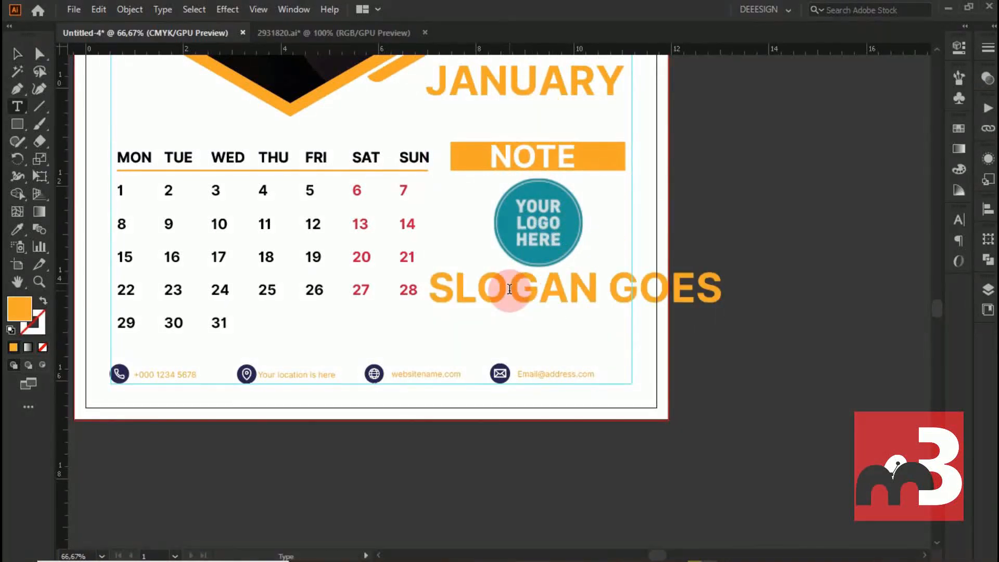
click(18, 55)
drag(838, 319, 737, 306)
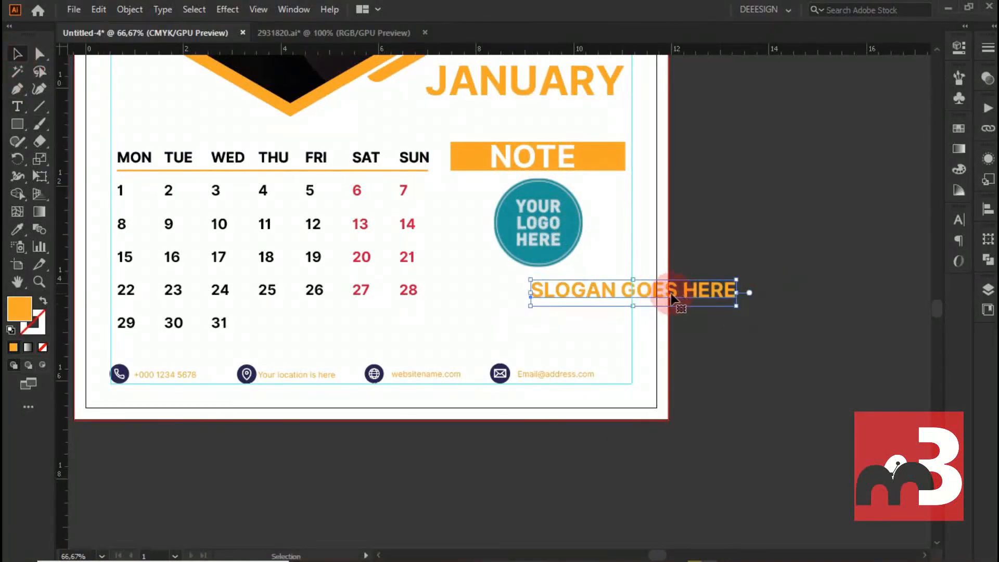
- Break the slogan into two centre-aligned lines and position it centred under the logo
key(ctrl+a)
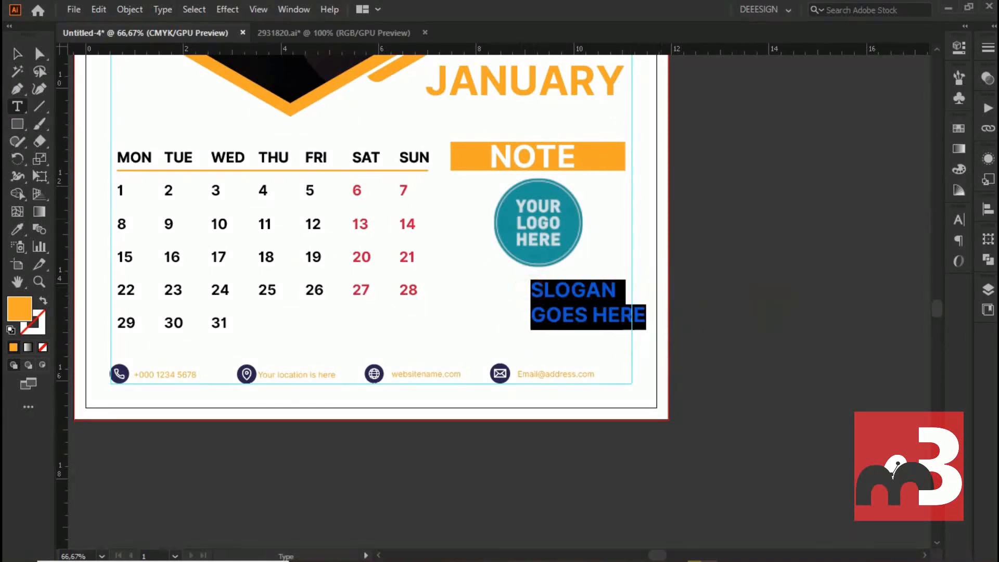
click(959, 47)
scroll(865, 294, down, 1)
click(801, 303)
click(939, 41)
click(17, 54)
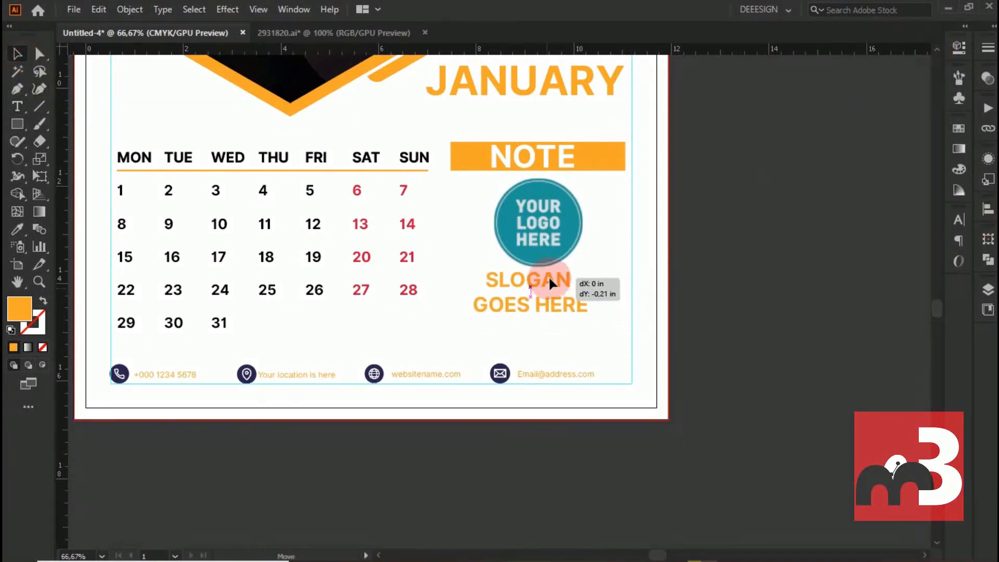
drag(550, 278, 553, 281)
scroll(361, 288, down, 1)
scroll(360, 288, down, 2)
scroll(359, 287, up, 8)
click(124, 237)
scroll(344, 245, down, 1)
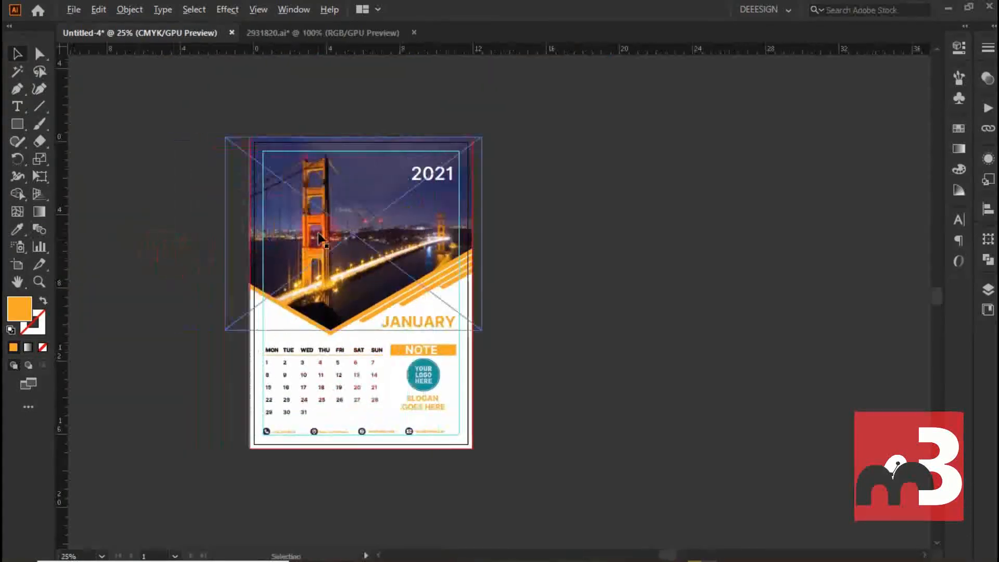
key(ctrl+0)
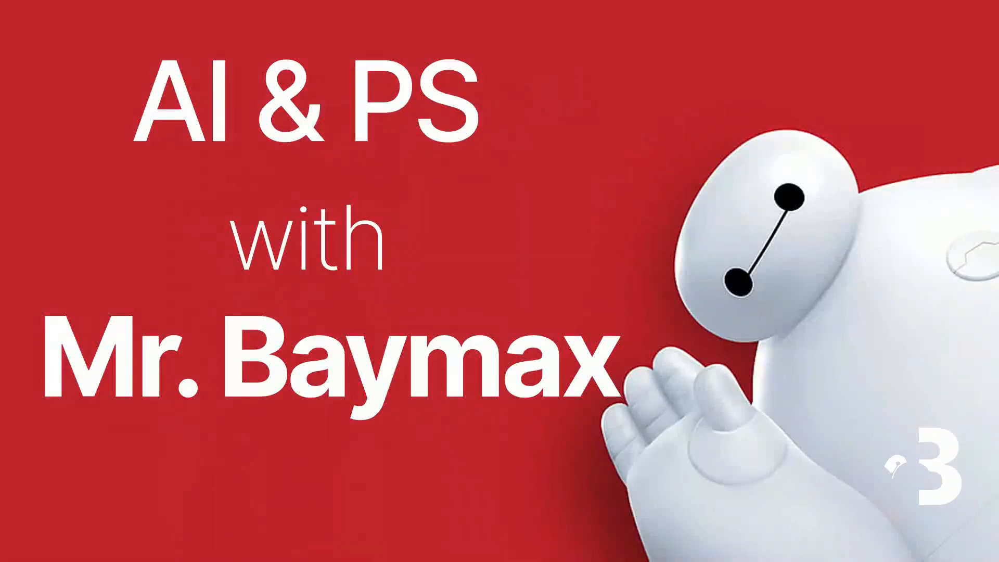